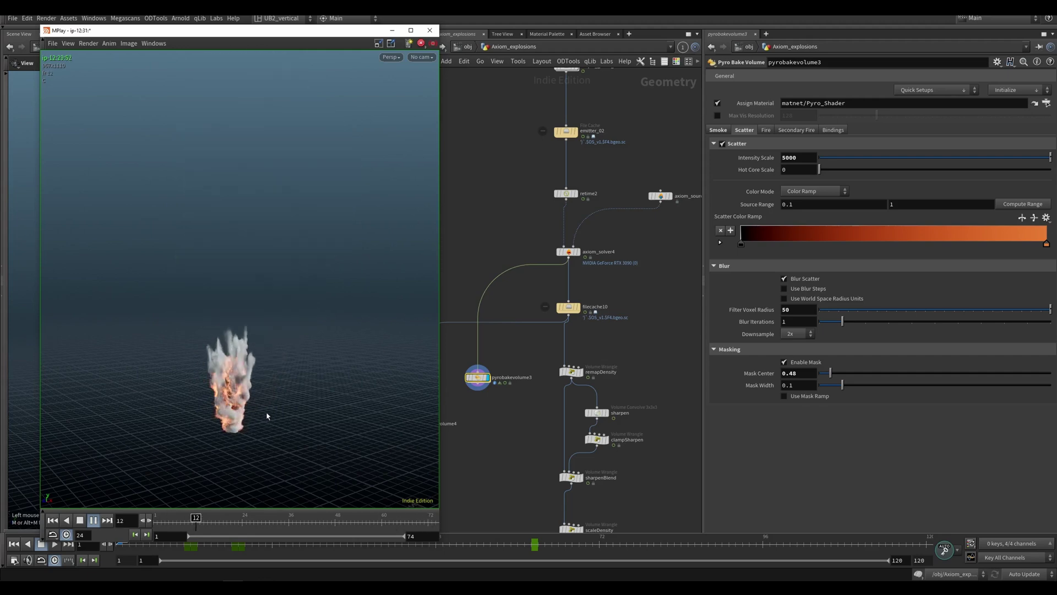
Review the explosion flipbook by playing it and scrubbing through its early frames between about 8 and 12.
mouse_move(245, 519)
left_mouse_down()
mouse_move(169, 519)
mouse_move(198, 519)
mouse_move(180, 521)
mouse_move(198, 520)
mouse_move(181, 521)
mouse_move(197, 527)
mouse_move(188, 527)
left_mouse_up()
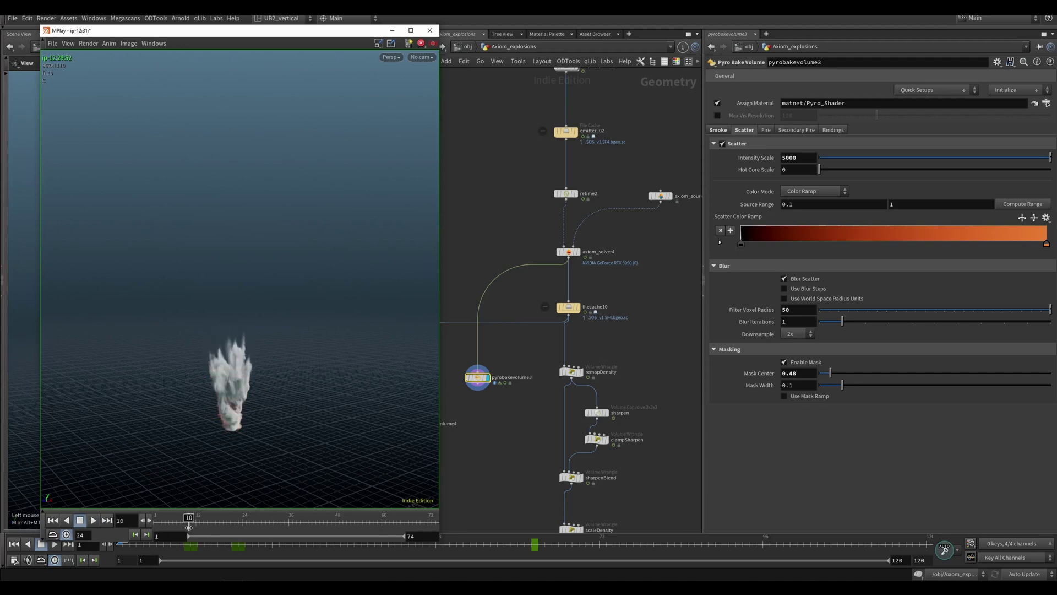
key("Up")
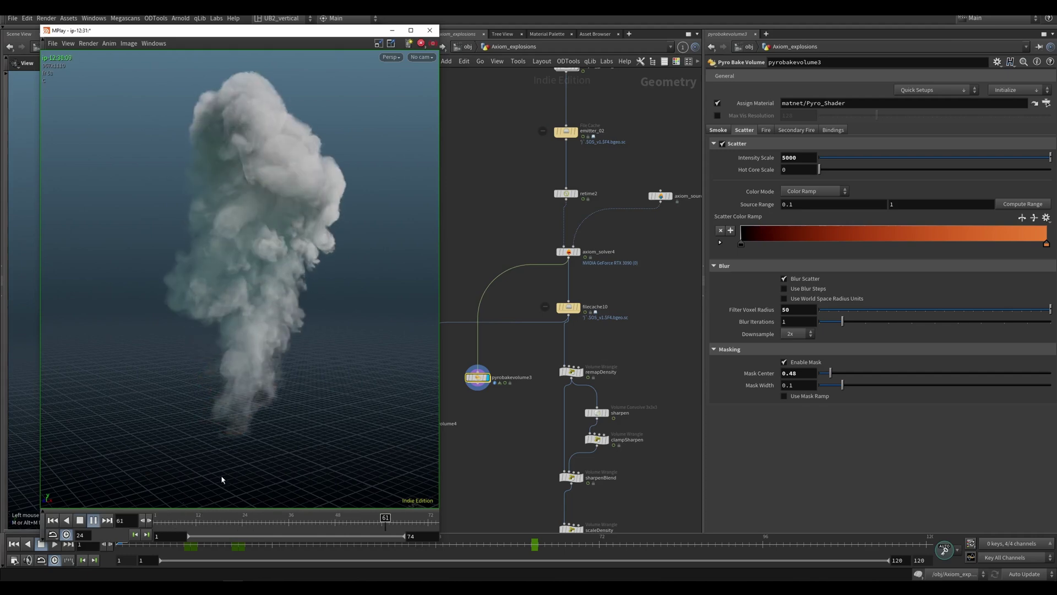
key("Up")
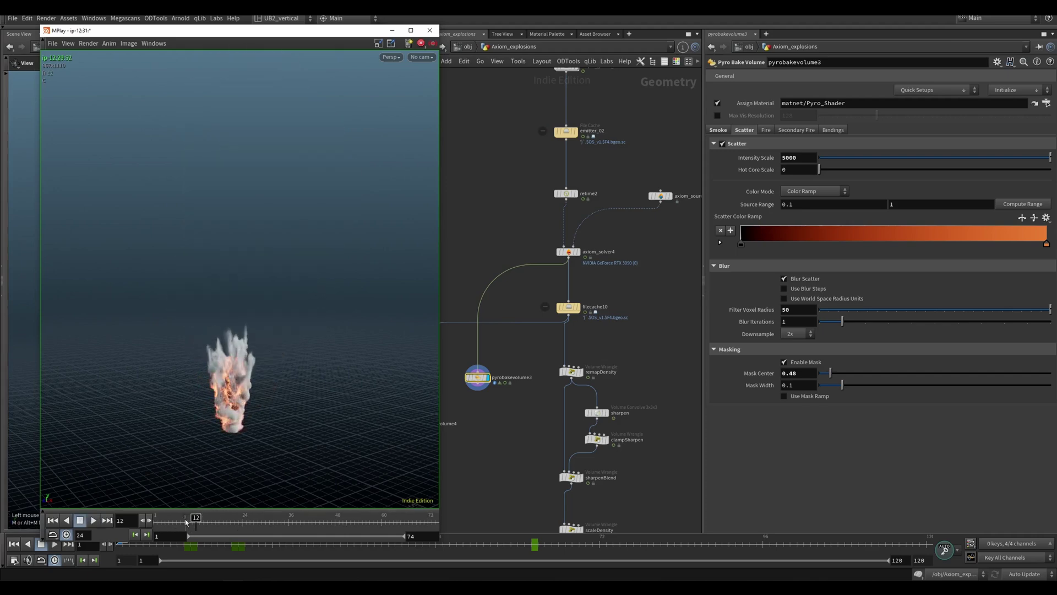
mouse_move(186, 522)
left_mouse_down()
mouse_move(151, 527)
mouse_move(181, 526)
left_mouse_up()
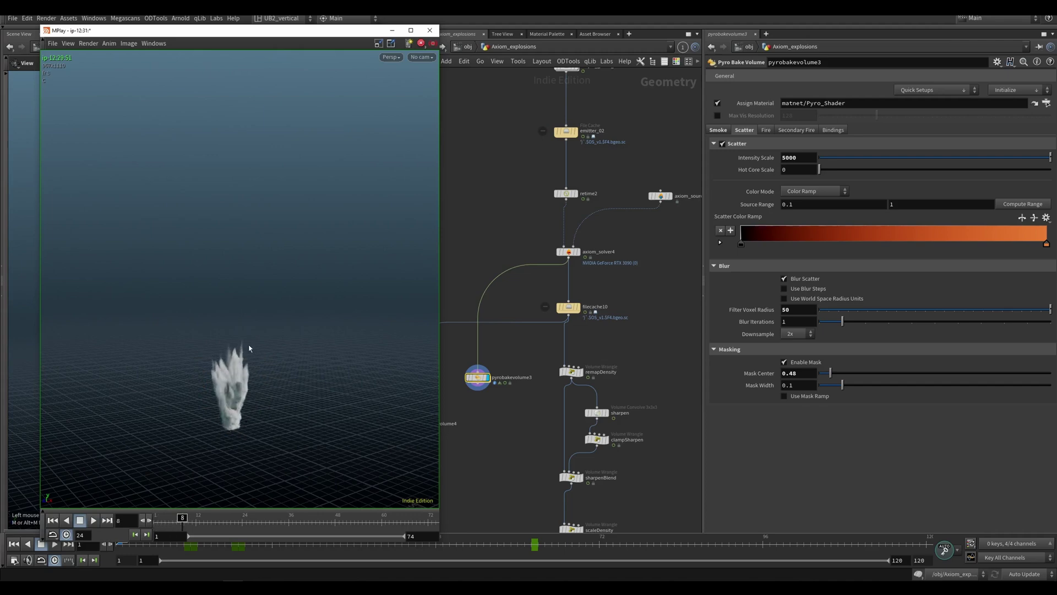
mouse_move(182, 525)
left_mouse_down()
mouse_move(172, 525)
mouse_move(188, 526)
left_mouse_up()
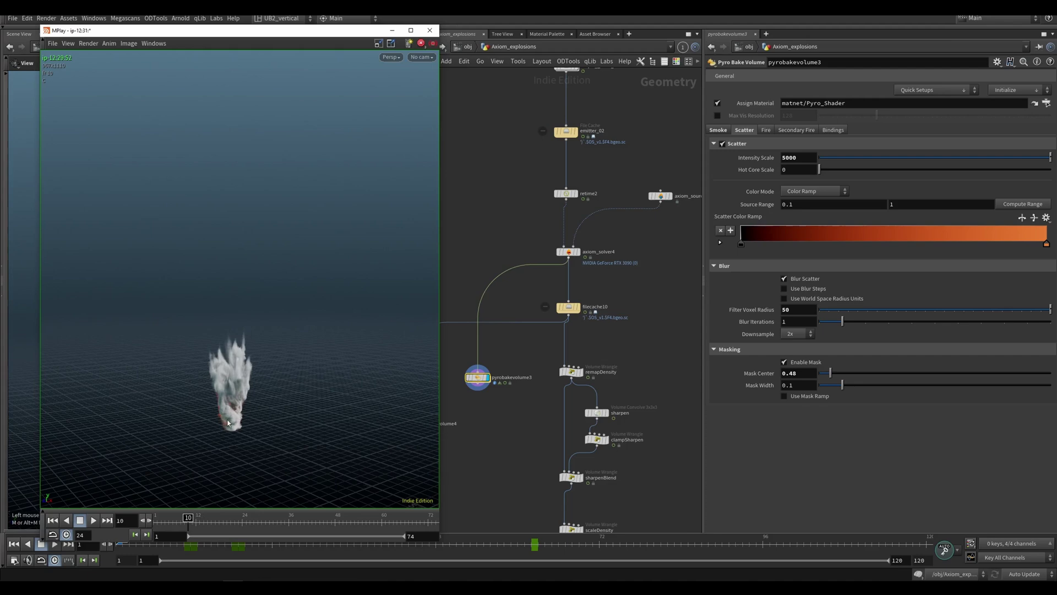
key("Up")
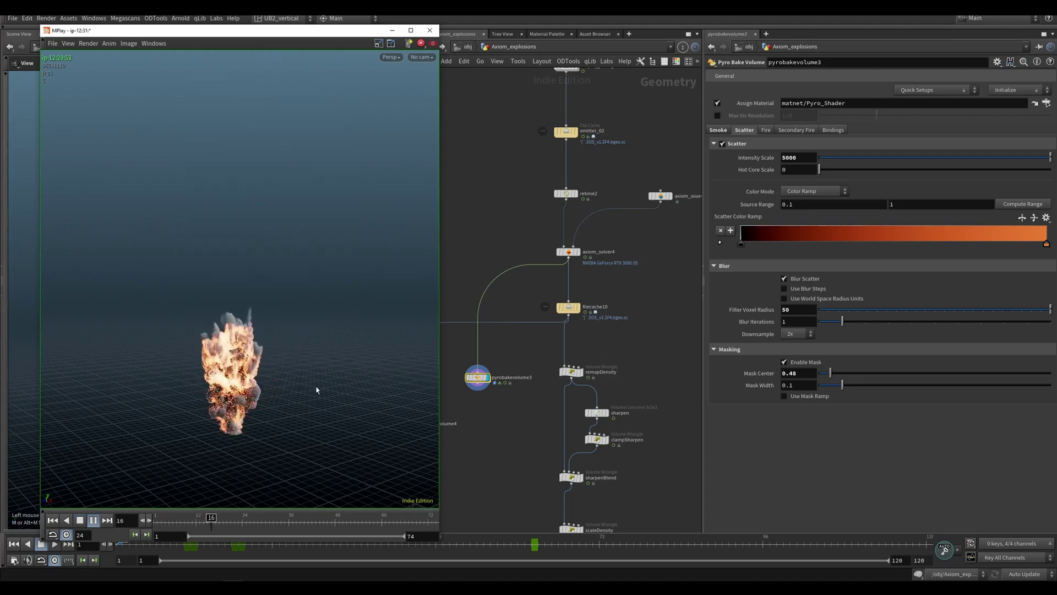
Return to the scene, display the emitter_02 file cache, scrub it to frame 24 and check its node info.
left_click(498, 169)
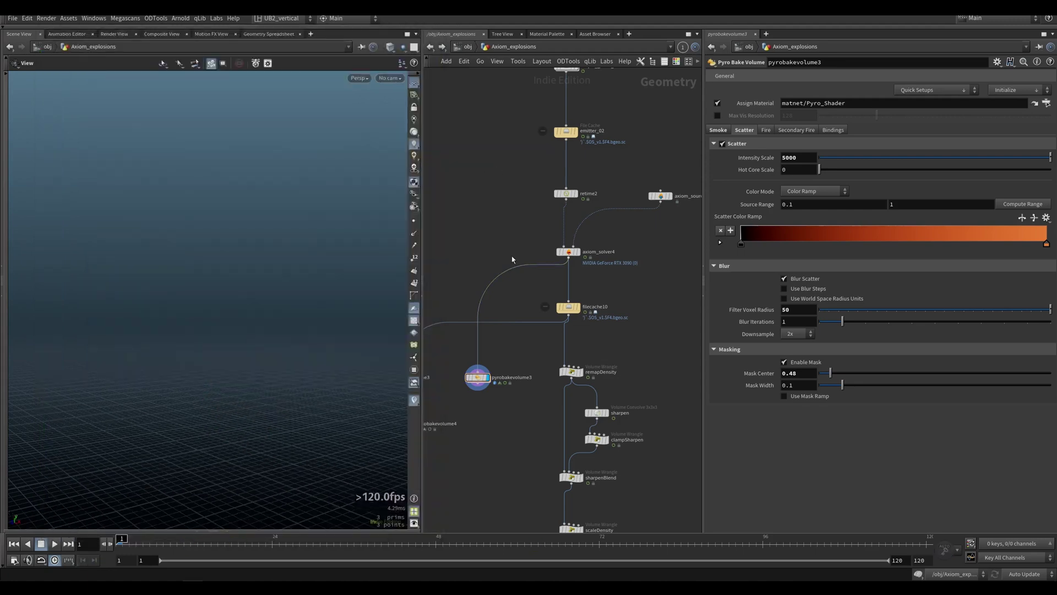
middle_click_drag(519, 239, 483, 325)
left_click(535, 194)
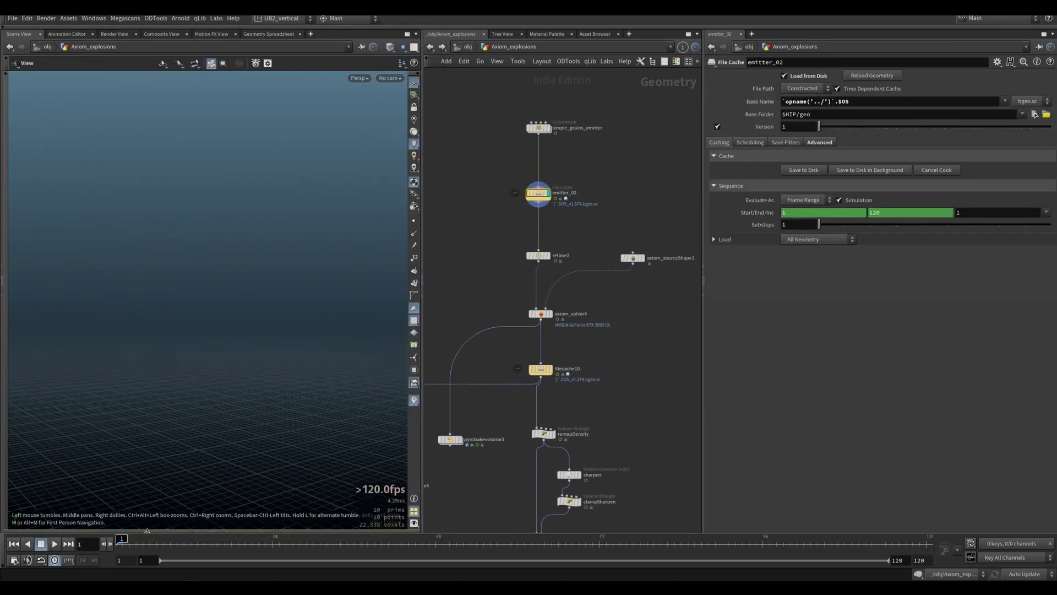
left_click_drag(137, 544, 272, 540)
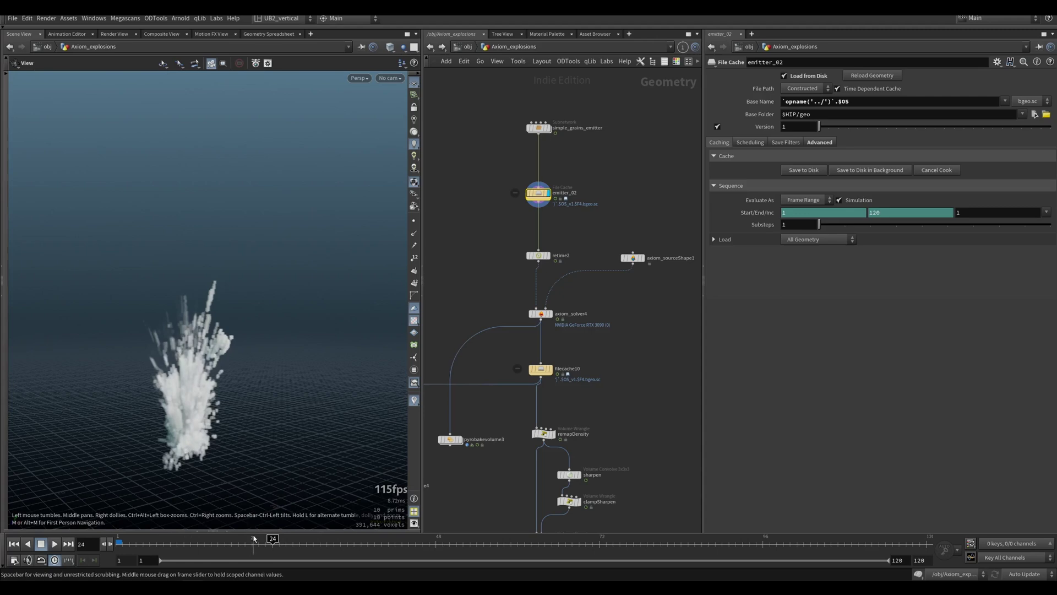
middle_click(542, 198)
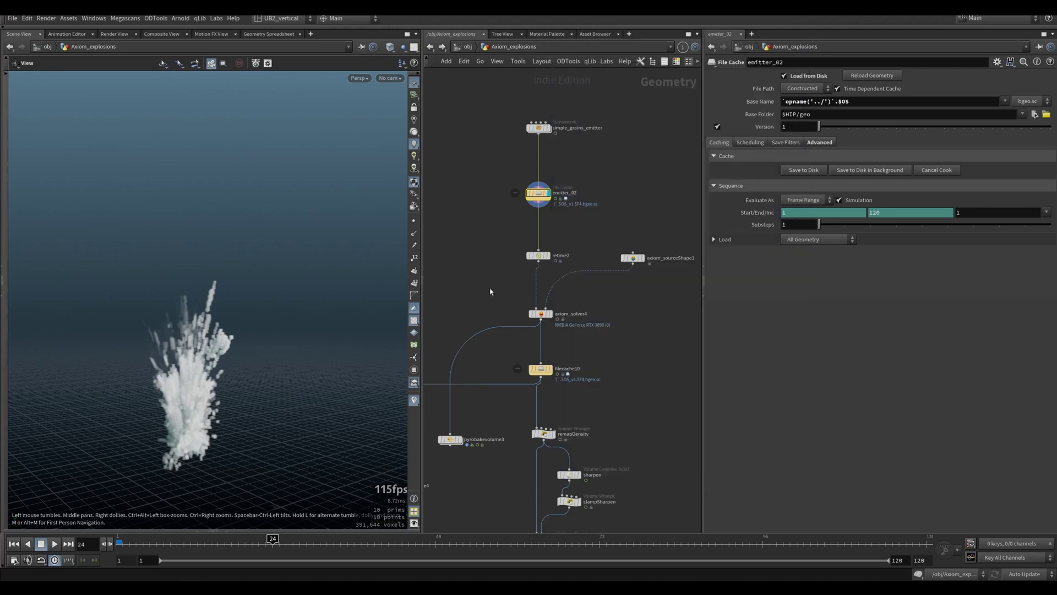
Display the retime2 node and play its retimed emitter from the first frame, rewinding at the end.
left_click(546, 256)
key("Up")
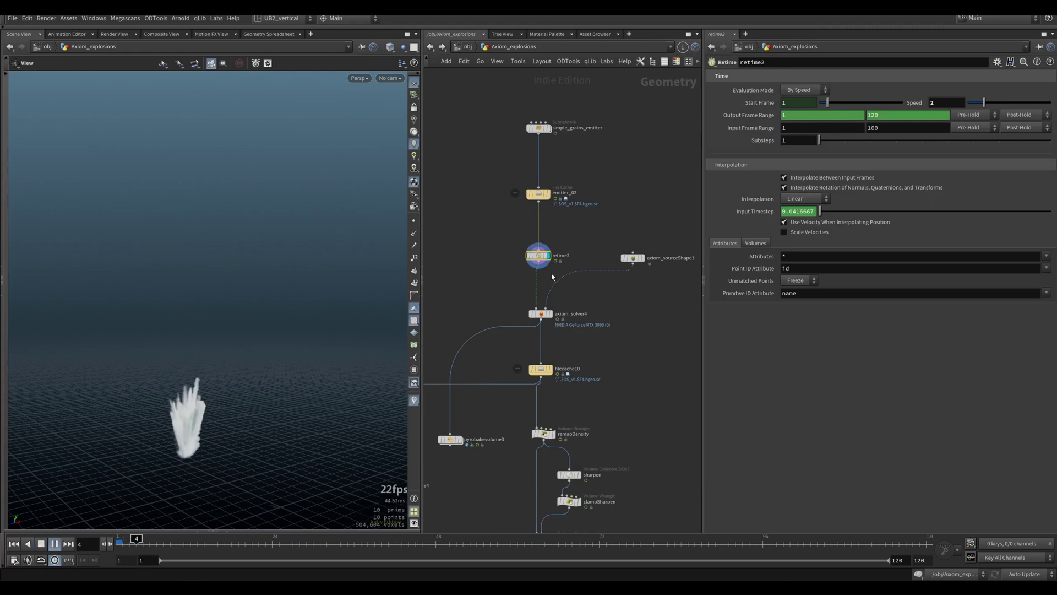
key("ctrl+Up")
key("Up")
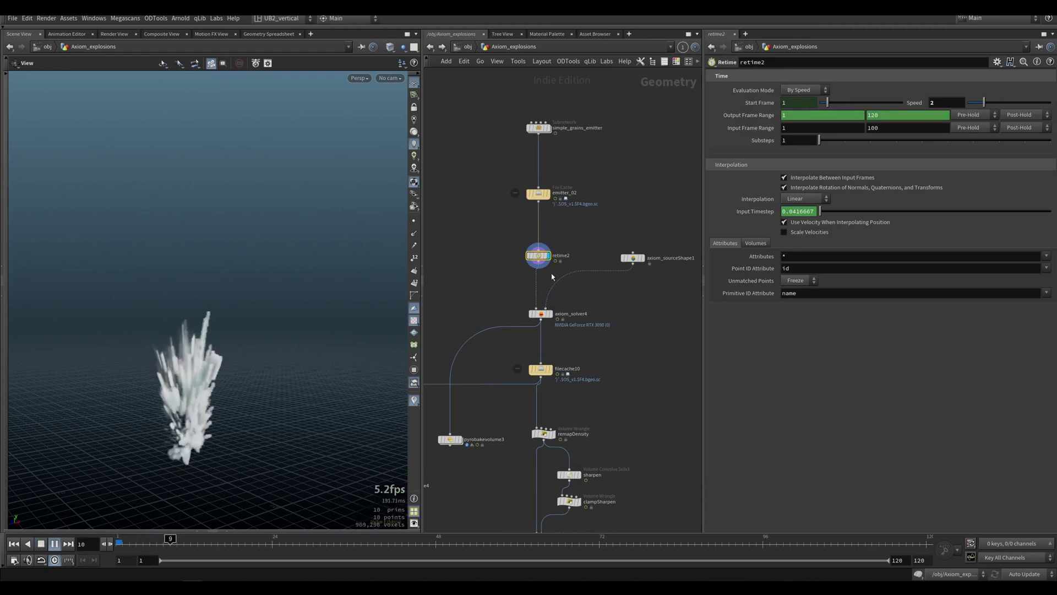
key("ctrl+Up")
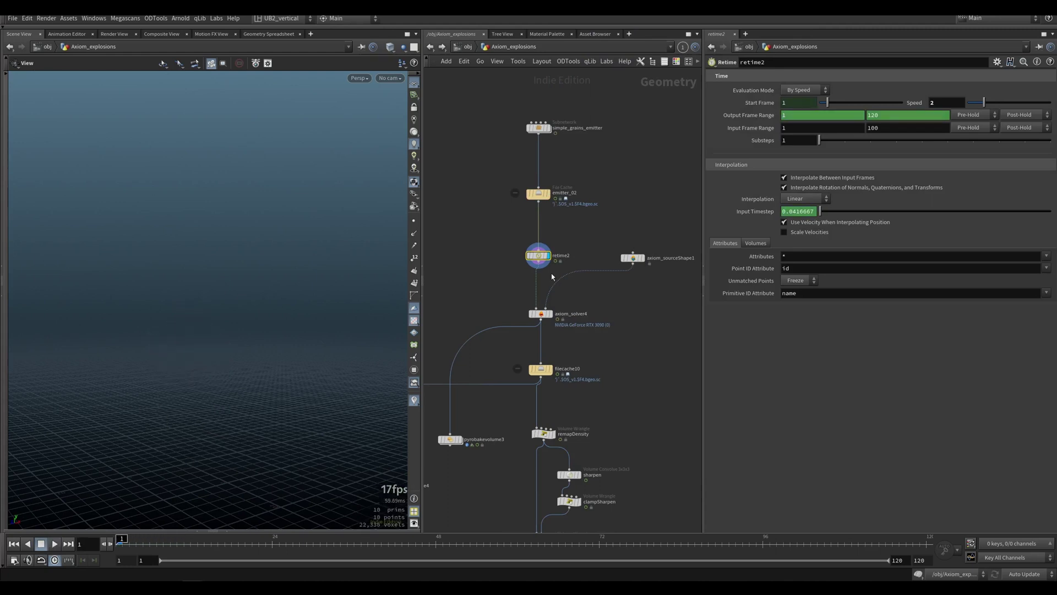
Play the axiom_solver4 simulation from the first frame and stop at frame 48.
left_click(541, 314)
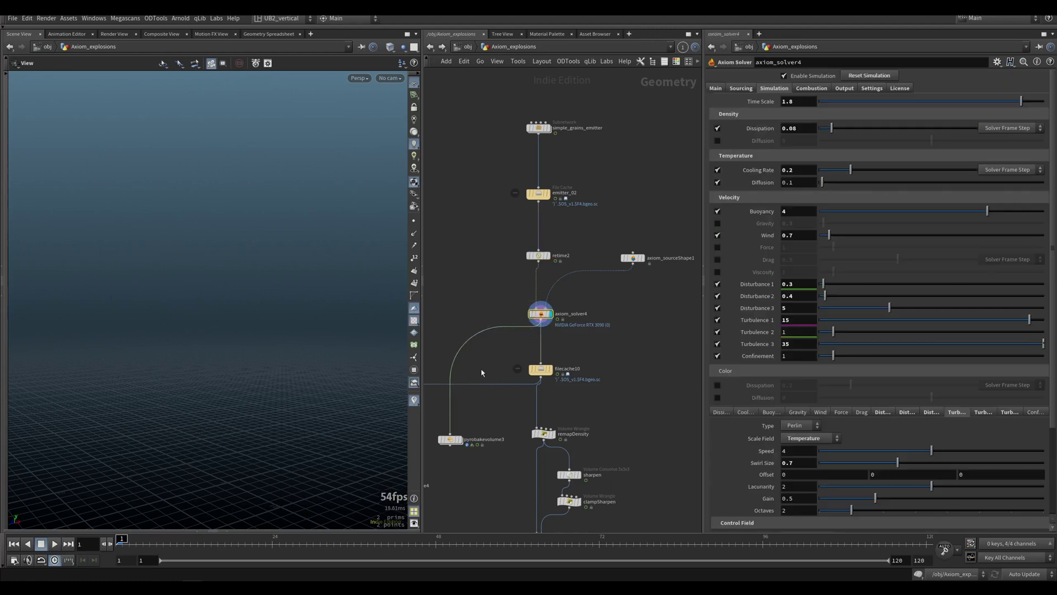
key("Up")
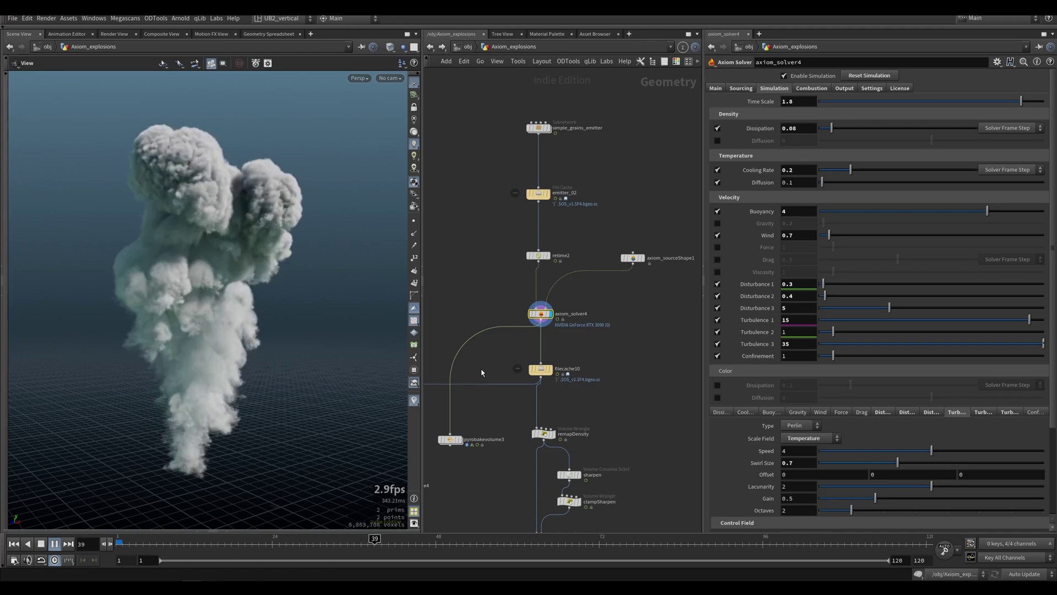
key("Up")
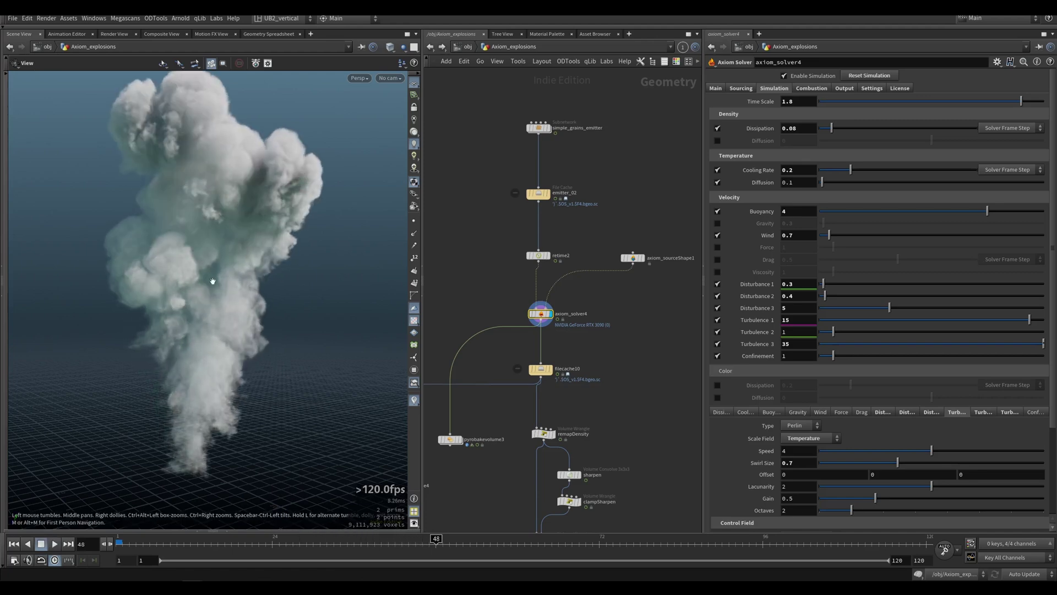
Display pyrobakevolume3, play the shaded explosion from the first frame and rewind it.
left_click(450, 443)
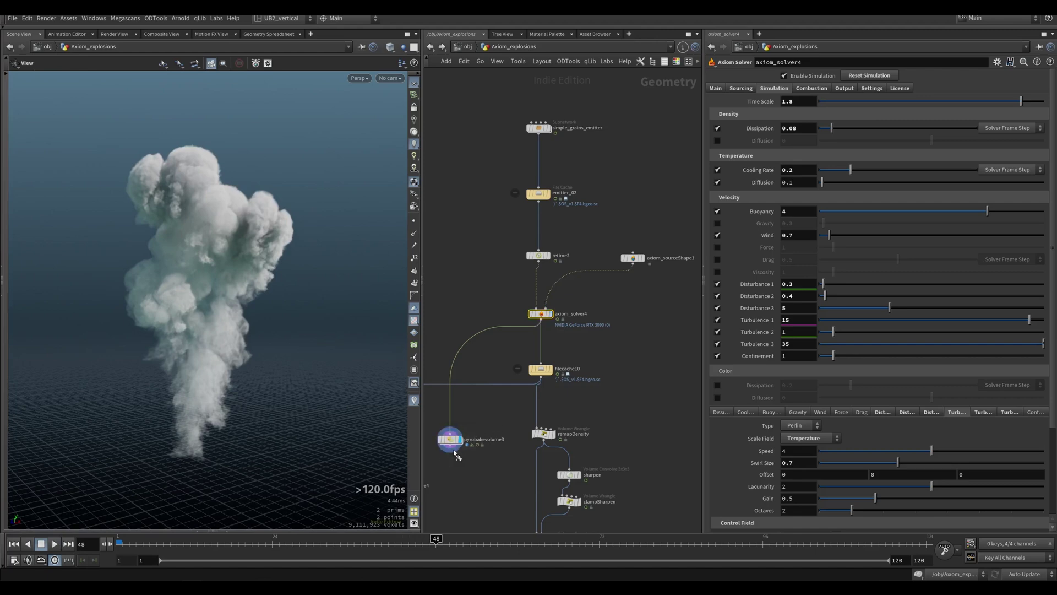
left_click(451, 441)
key("ctrl+Left")
key("Up")
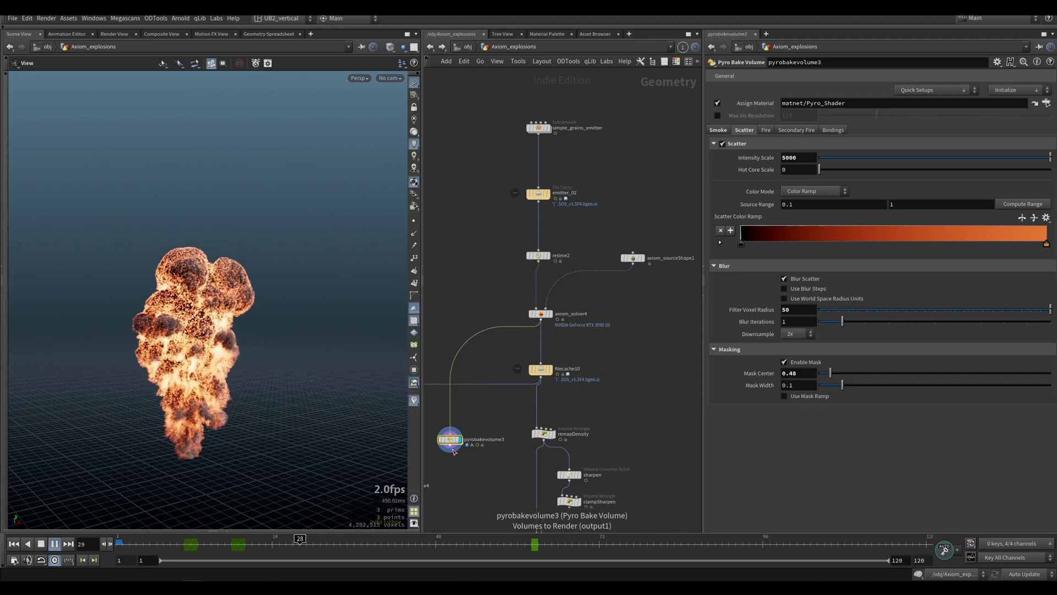
key("ctrl+Up")
Display axiom_solver4 again and examine its combustion settings, focusing on the fuel Burn value.
key("r")
left_click(538, 316)
left_click(538, 316)
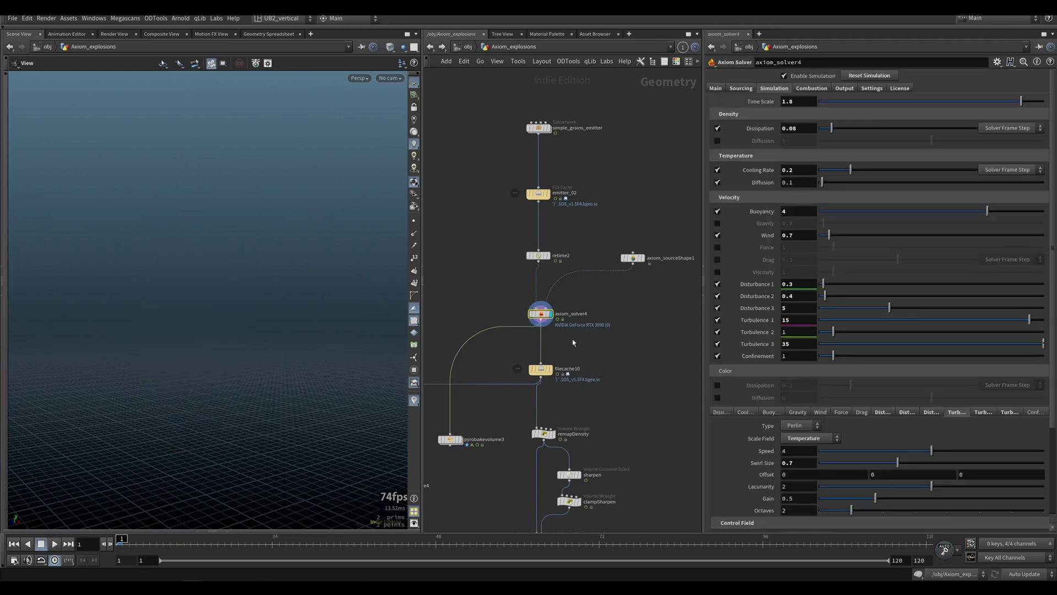
middle_click_drag(593, 249, 585, 239)
scroll(590, 211, "up", 2)
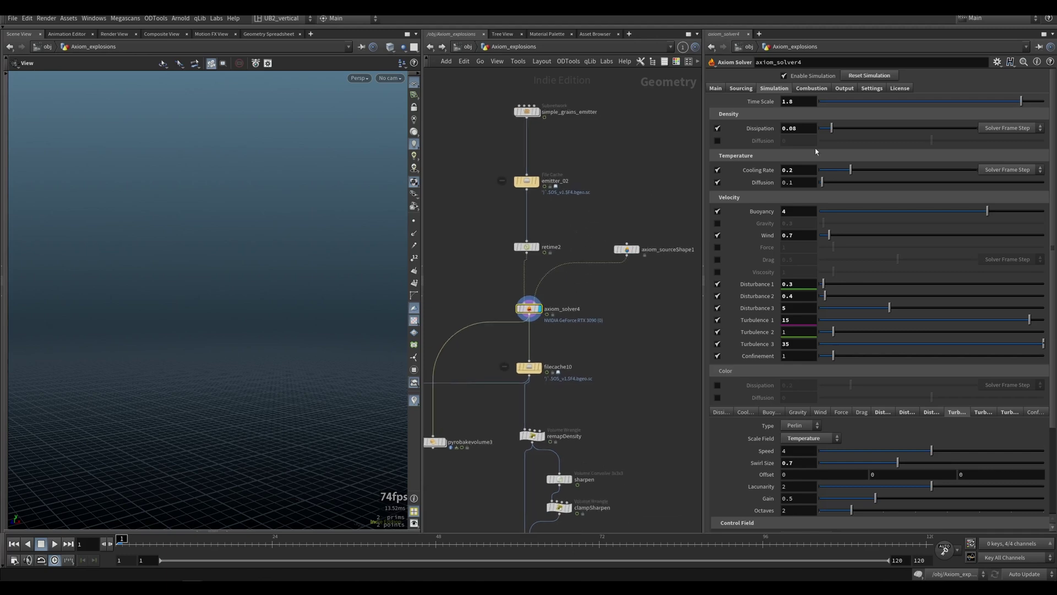
left_click(812, 88)
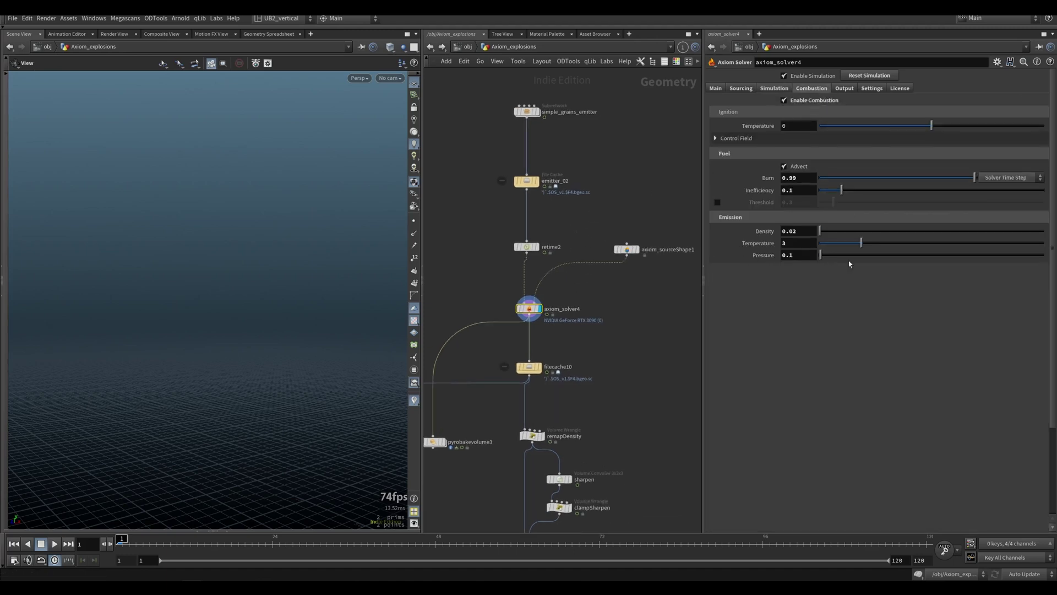
left_click(802, 179)
Scrub the emitter_02 cache to frame 23, and examine axiom_solver4's combustion Inefficiency, Temperature, Pressure and Density values.
left_click(526, 181)
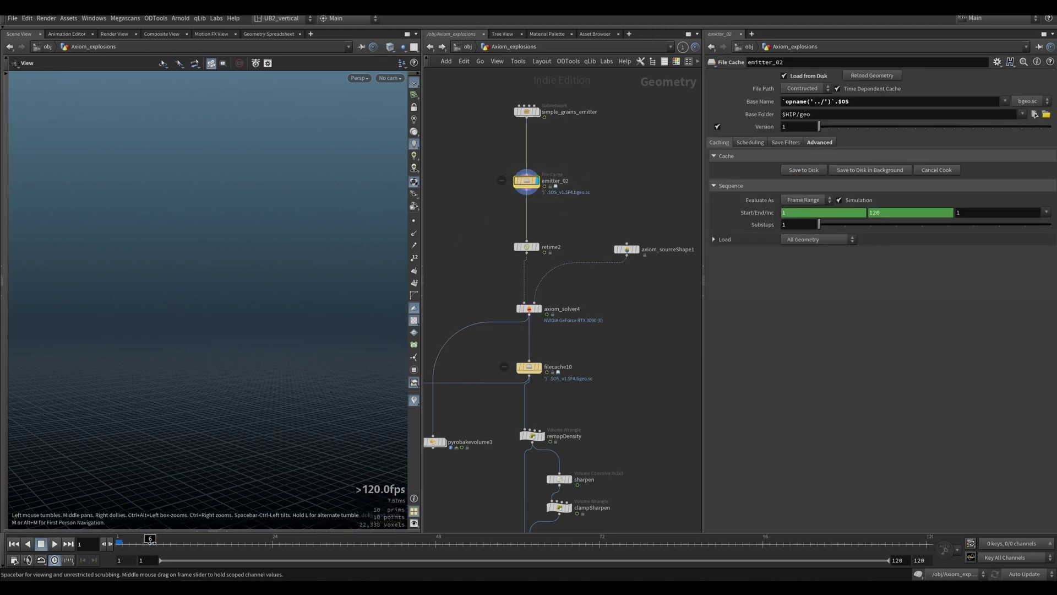
left_click(182, 544)
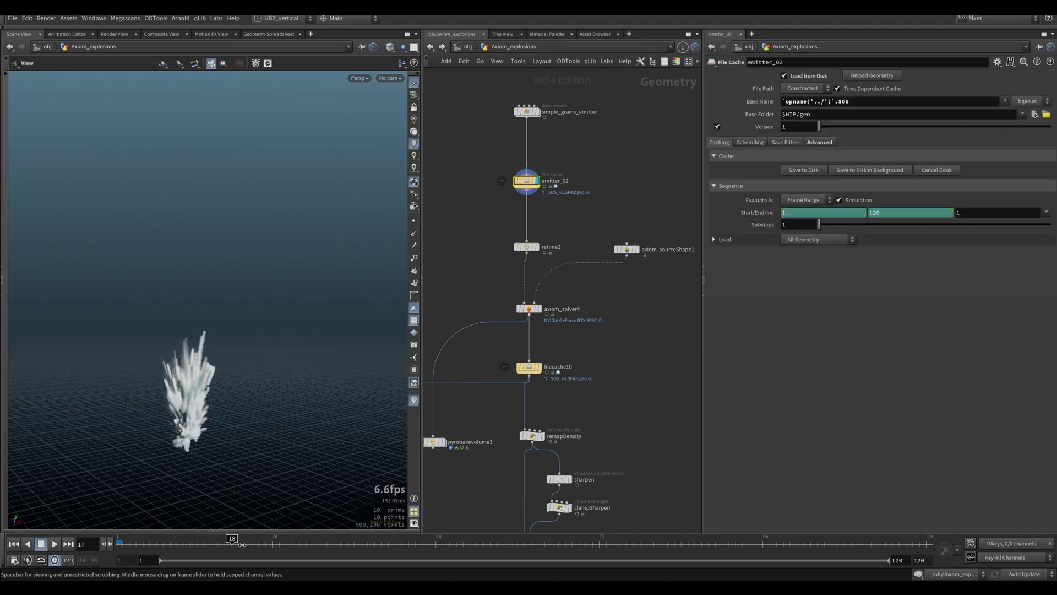
left_click(528, 309)
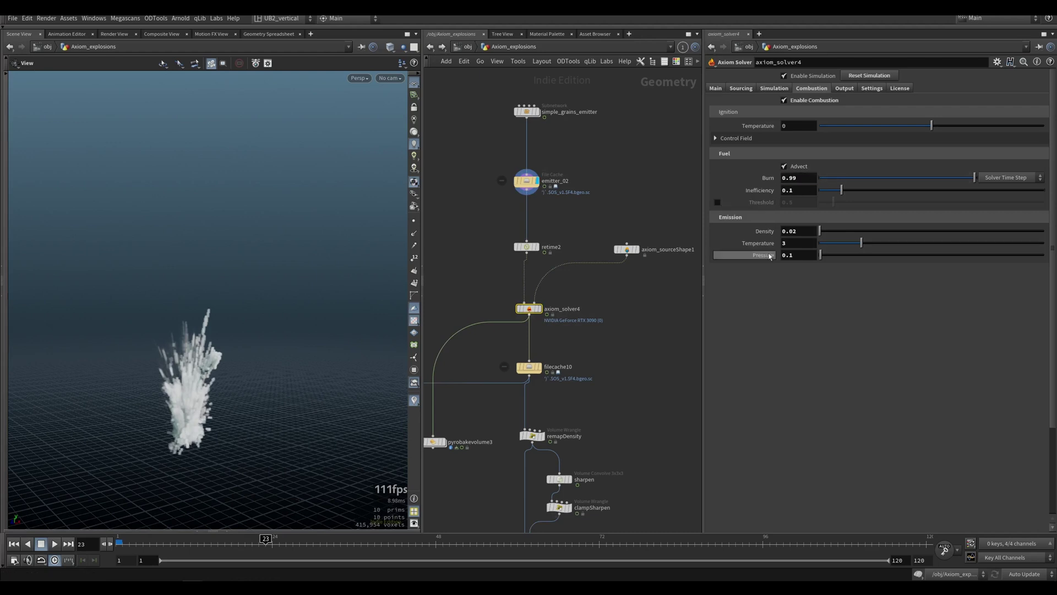
left_click(791, 190)
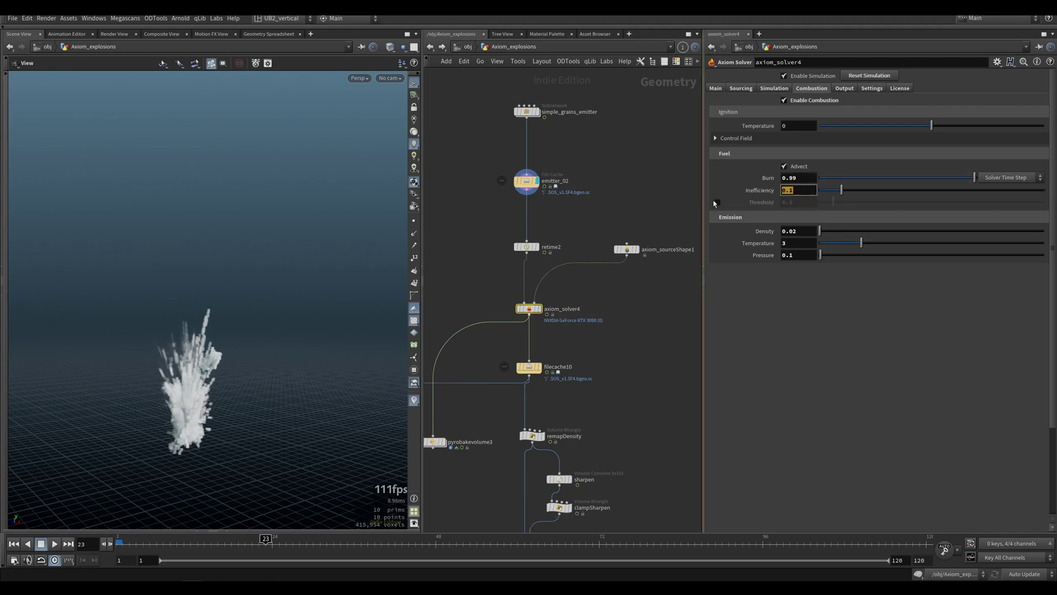
double_click(793, 246)
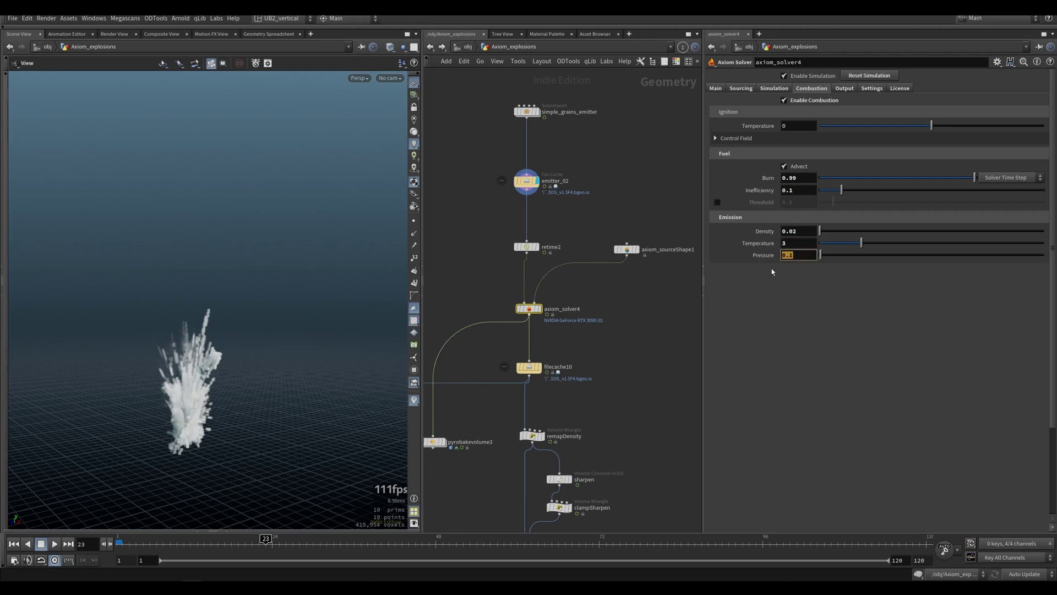
left_click_drag(799, 231, 761, 243)
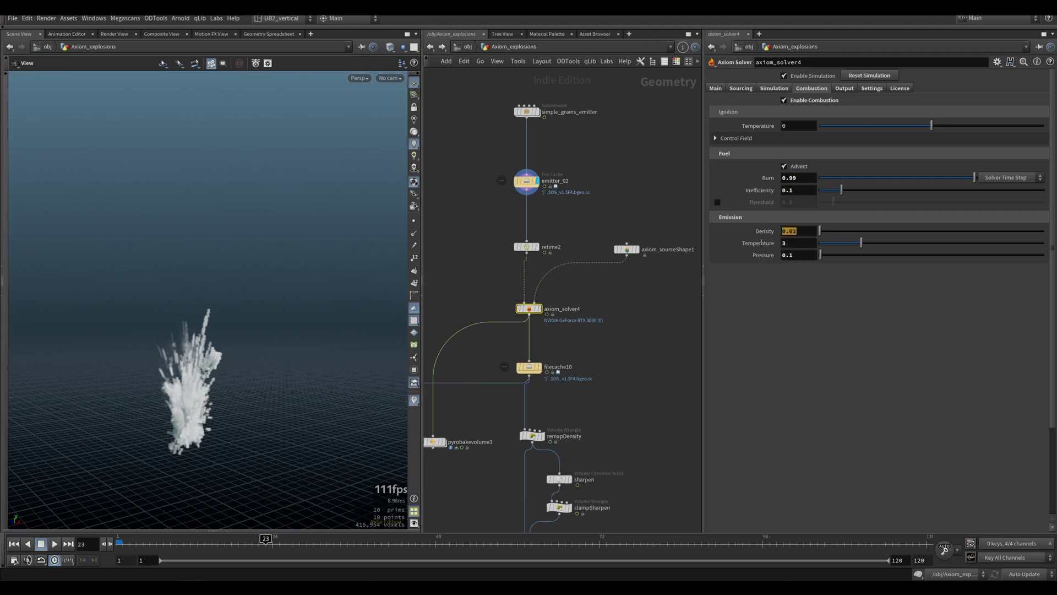
Examine axiom_solver4's source and influence values, particularly the source Temperature, and its simulation velocity settings.
left_click(741, 88)
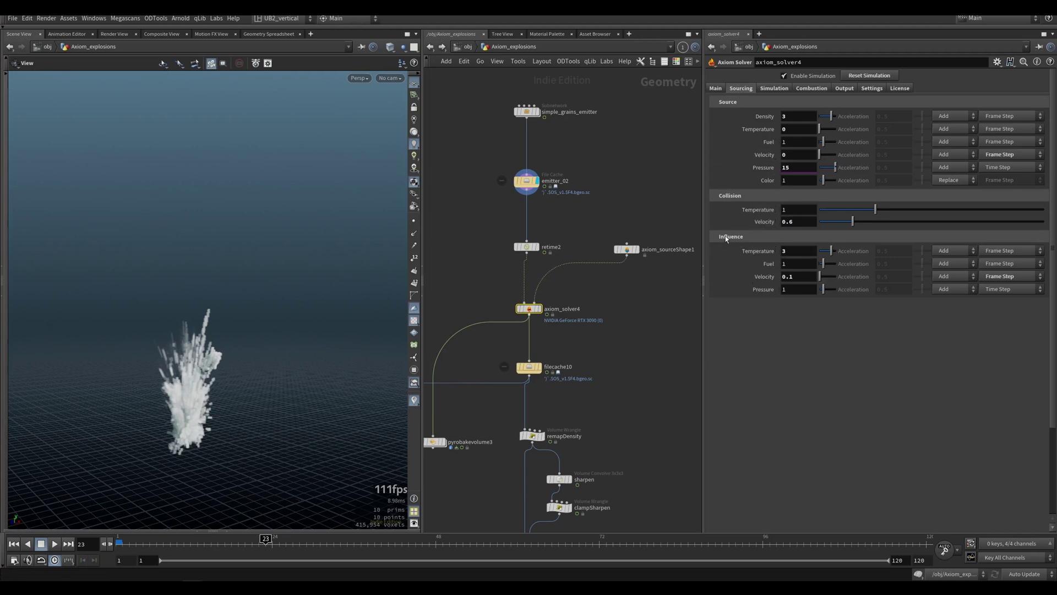
left_click(791, 129)
left_click(817, 90)
left_click(782, 89)
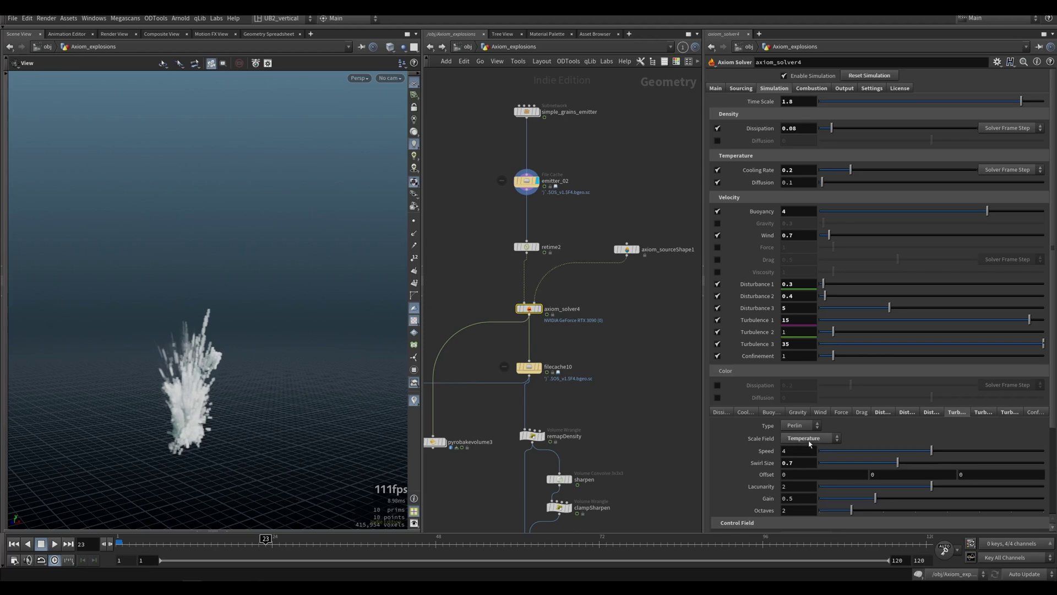
Display axiom_solver4 and play its simulation from the first frame, stopping at frame 19.
left_click_drag(579, 296, 504, 320)
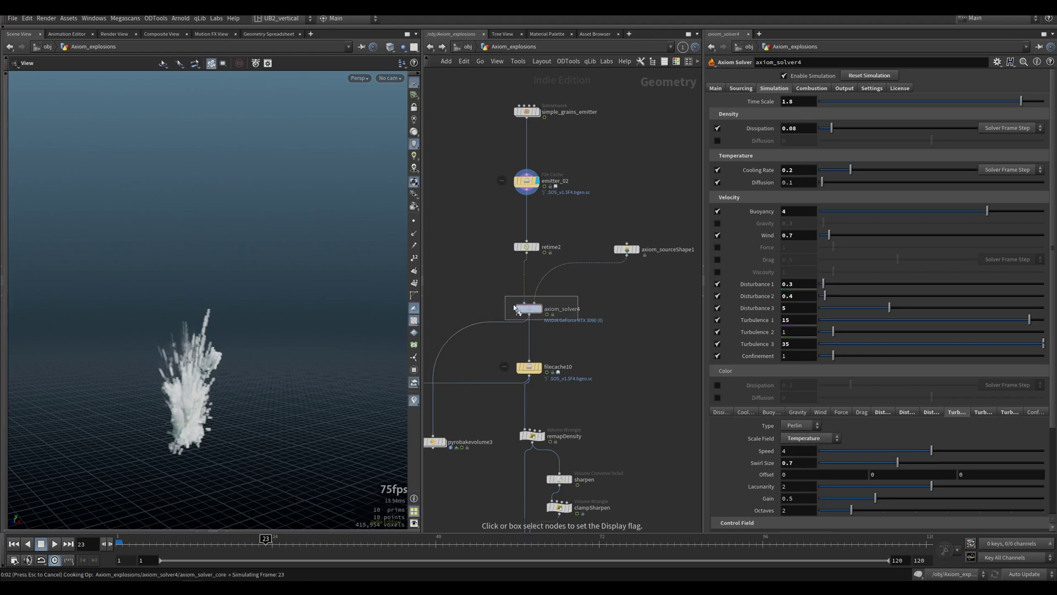
left_click_drag(513, 304, 513, 306)
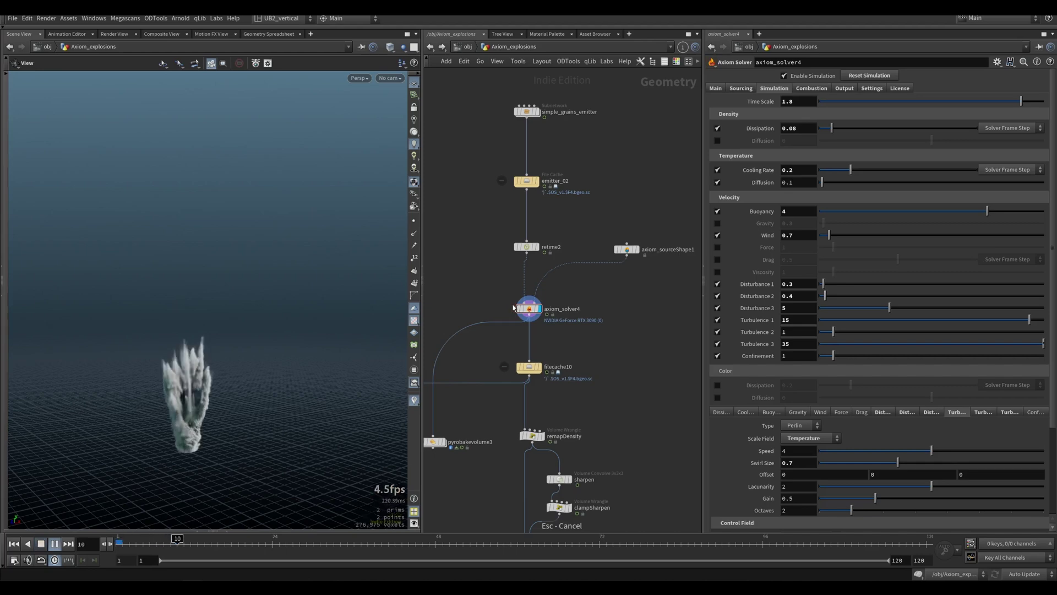
key("Escape")
key("ctrl+Up")
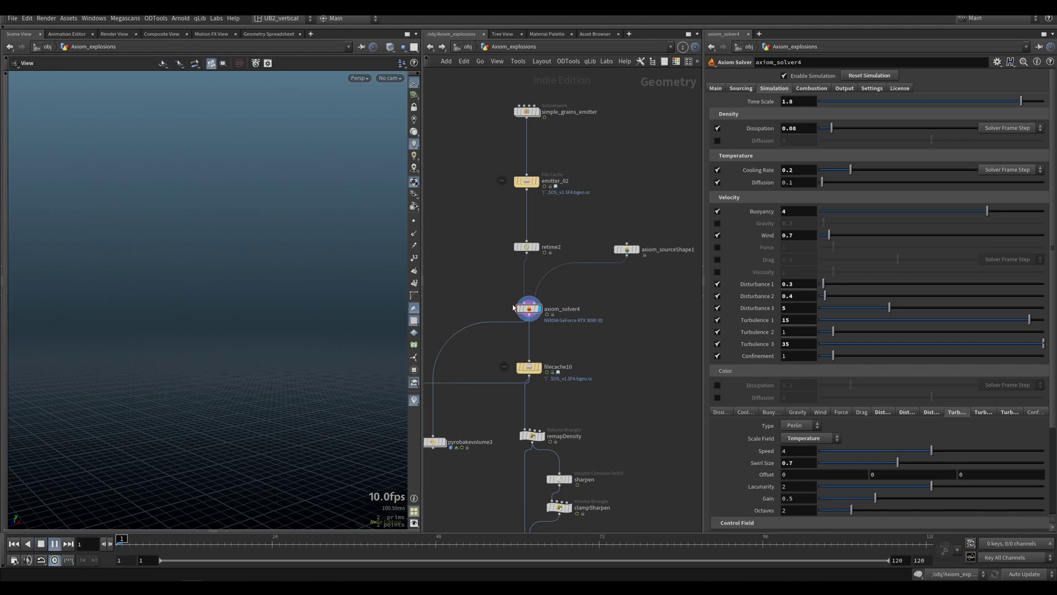
key("Up")
key("Up")
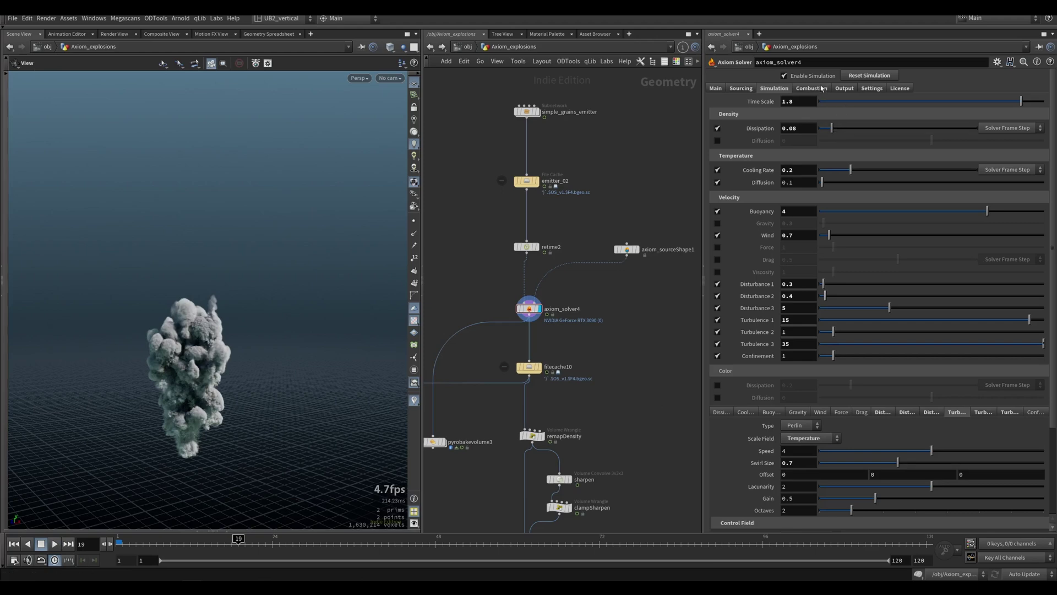
Set the Influence Temperature of axiom_solver4's sourcing to 0 and return to the first frame.
left_click(740, 88)
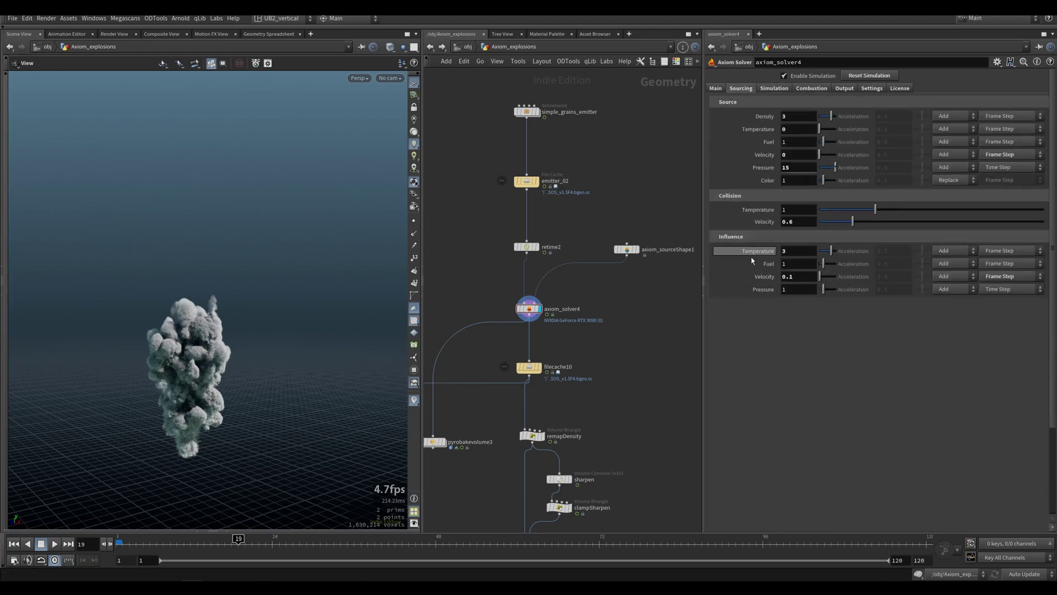
type("0")
key("Return")
key("ctrl+Up")
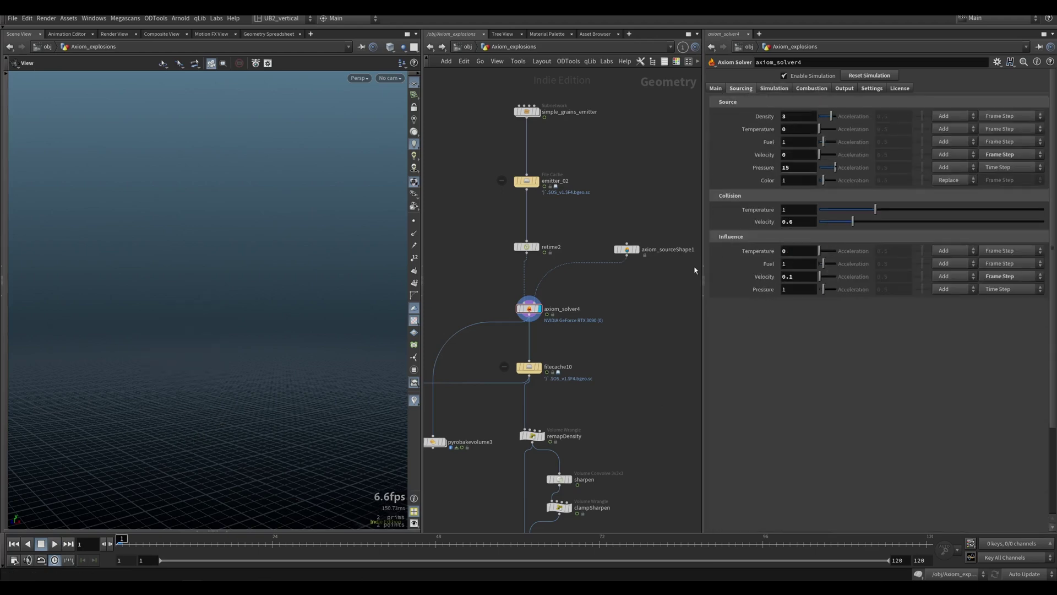
Play axiom_solver4's simulation from the first frame several times, examining the plume without influence temperature, and stop at frame 45.
key("Up")
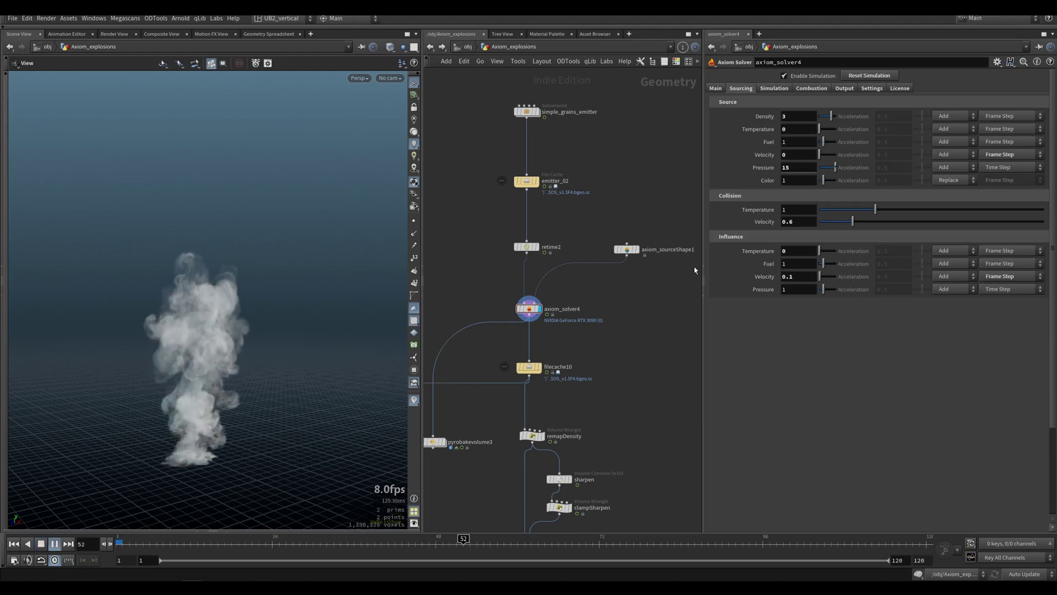
key("ctrl+Up")
key("Up")
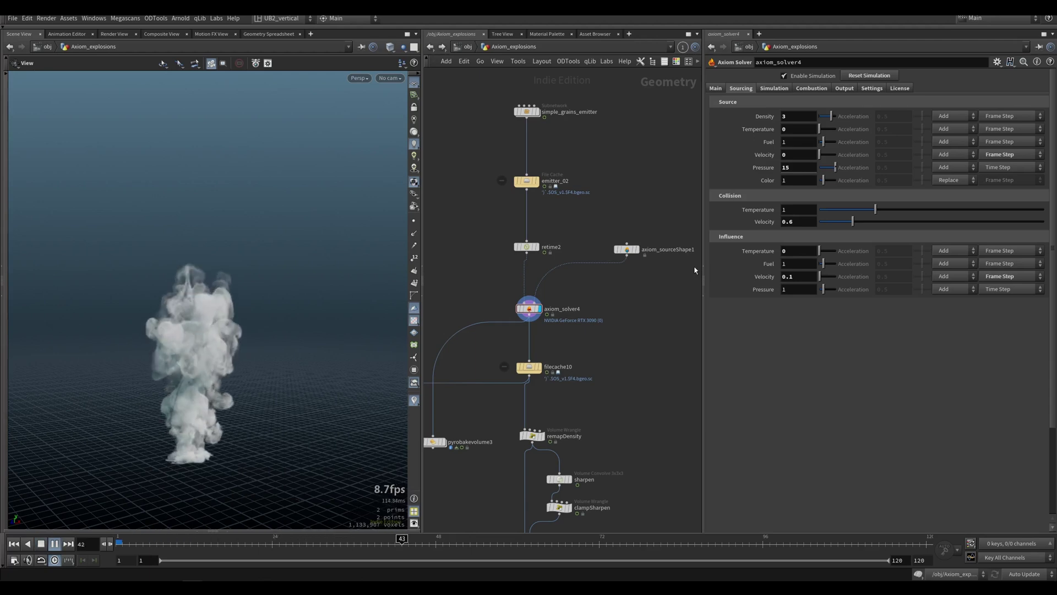
key("ctrl+Up")
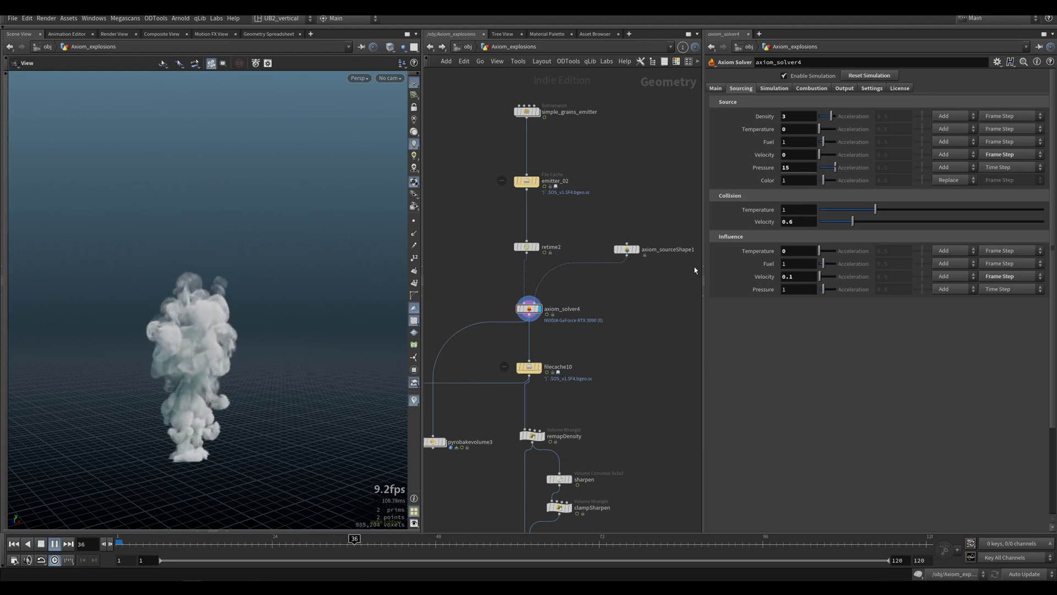
key("Up")
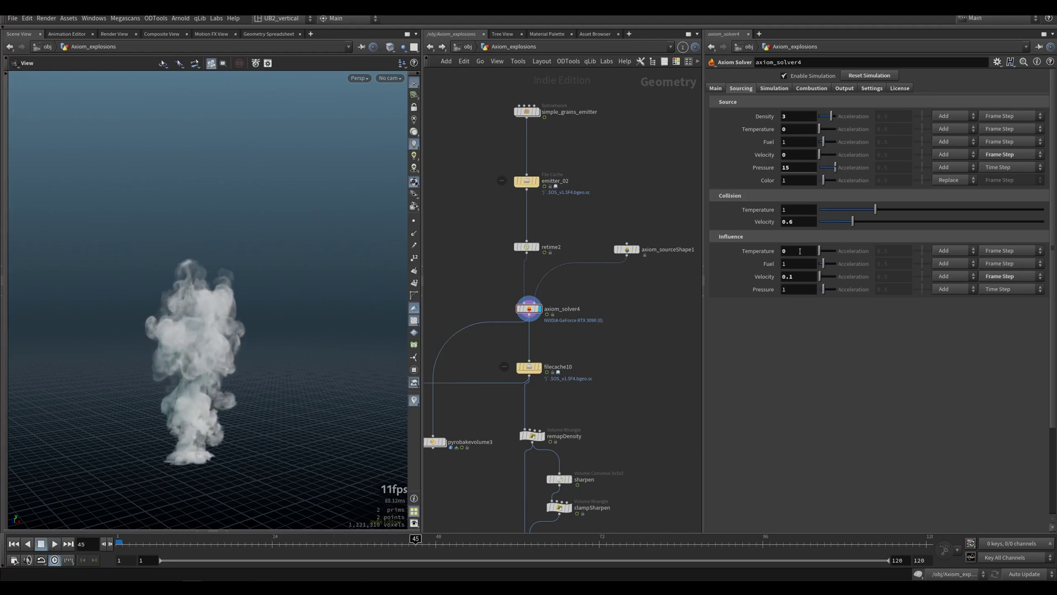
Set the Influence Temperature of axiom_solver4's sourcing to 4, play the simulation from the start, and return to the first frame.
key("ctrl+Up")
key("Up")
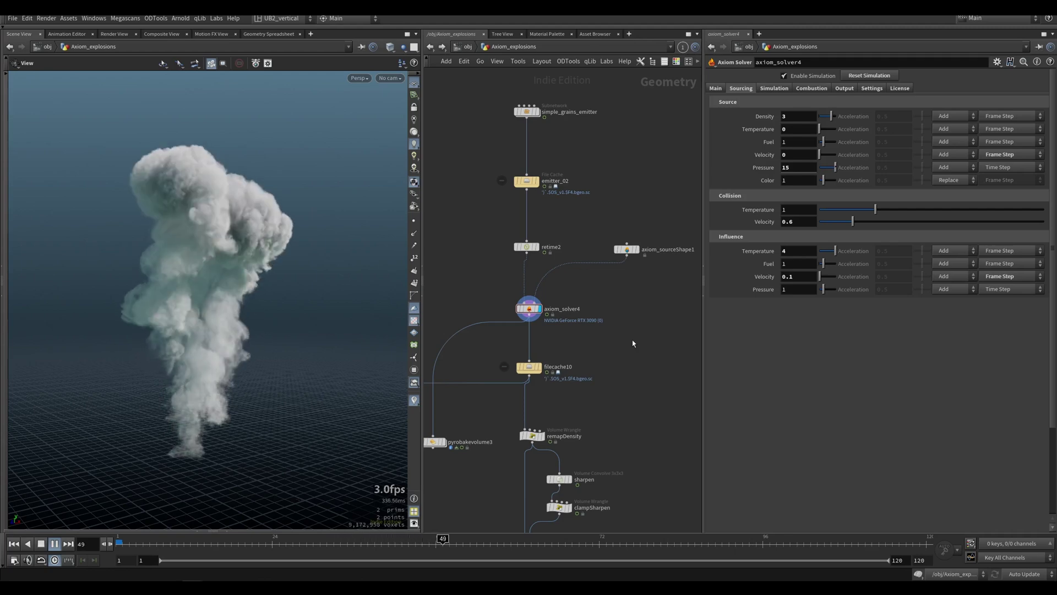
key("ctrl+Up")
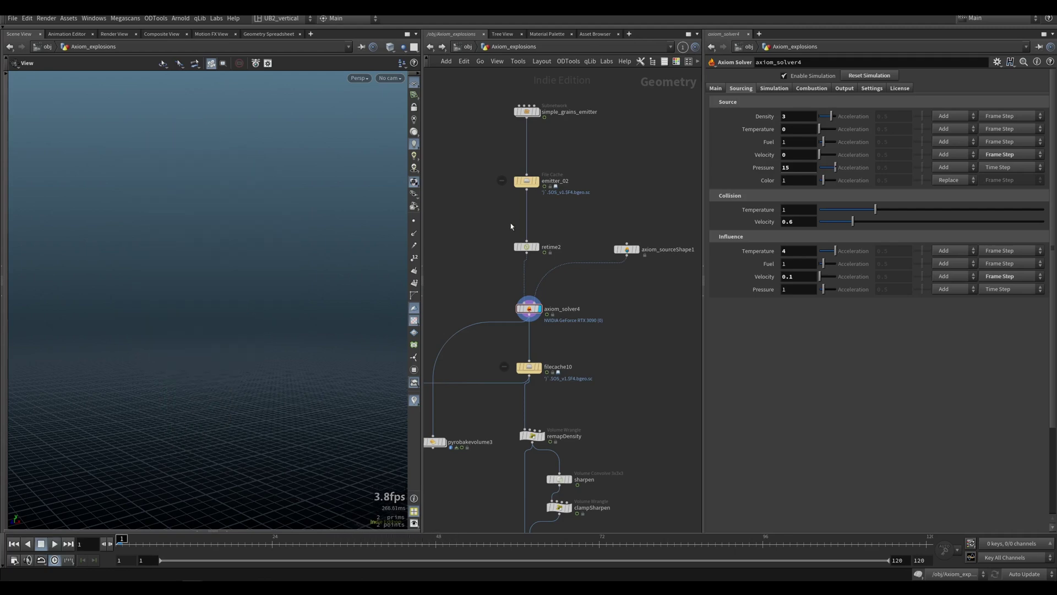
Display the emitter_02 cache and scrub the timeline to frame 12.
middle_click_drag(490, 204, 492, 275)
left_click_drag(490, 243, 551, 275)
key("r")
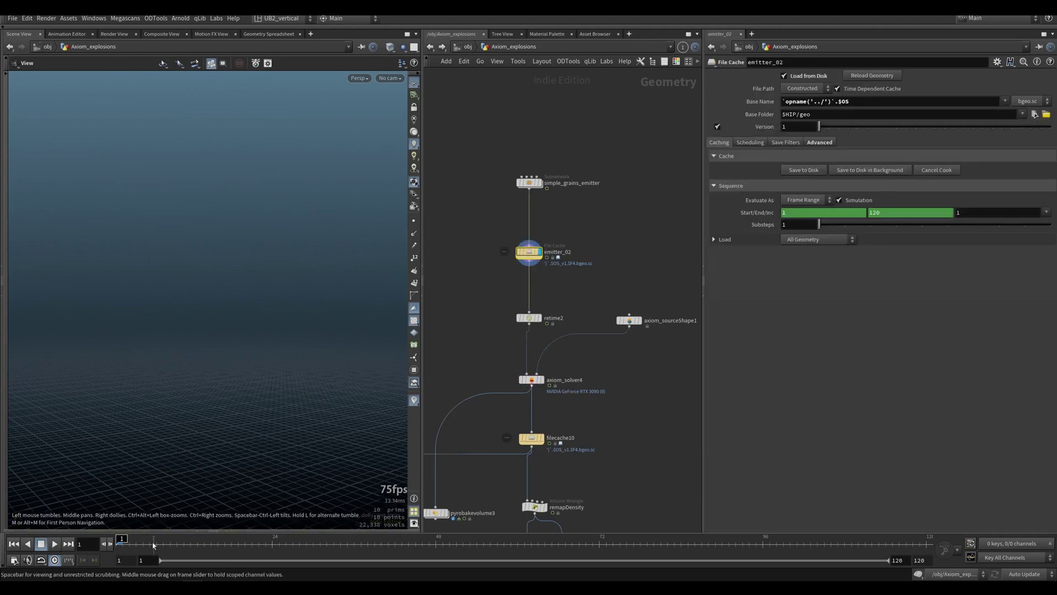
left_click_drag(154, 551, 211, 551)
left_click_drag(127, 544, 190, 544)
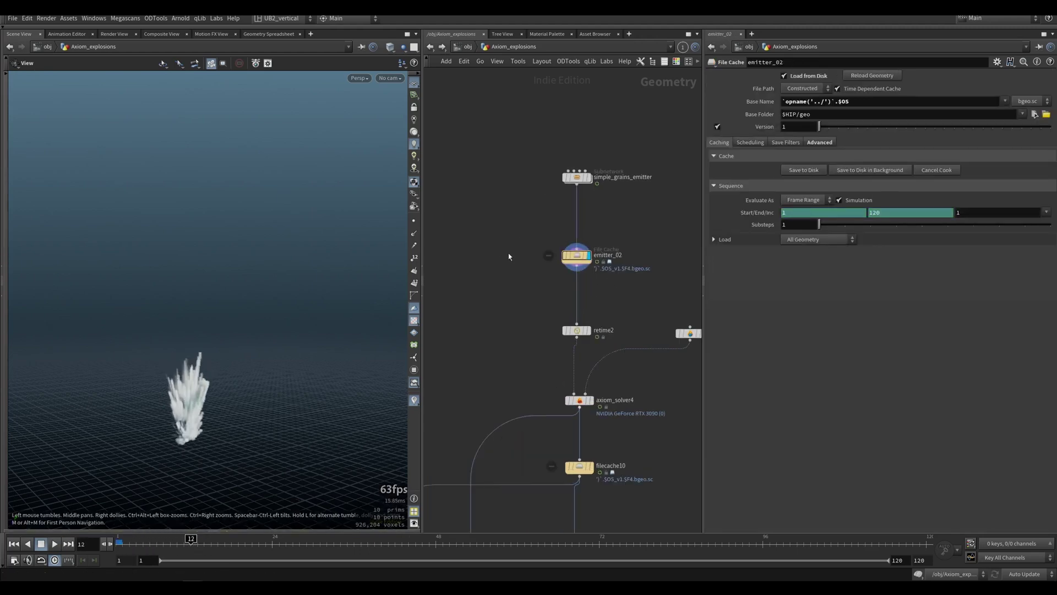
Add a Pyro Burst Source node beside emitter_02 and display it.
key("Tab")
type("pyrobur")
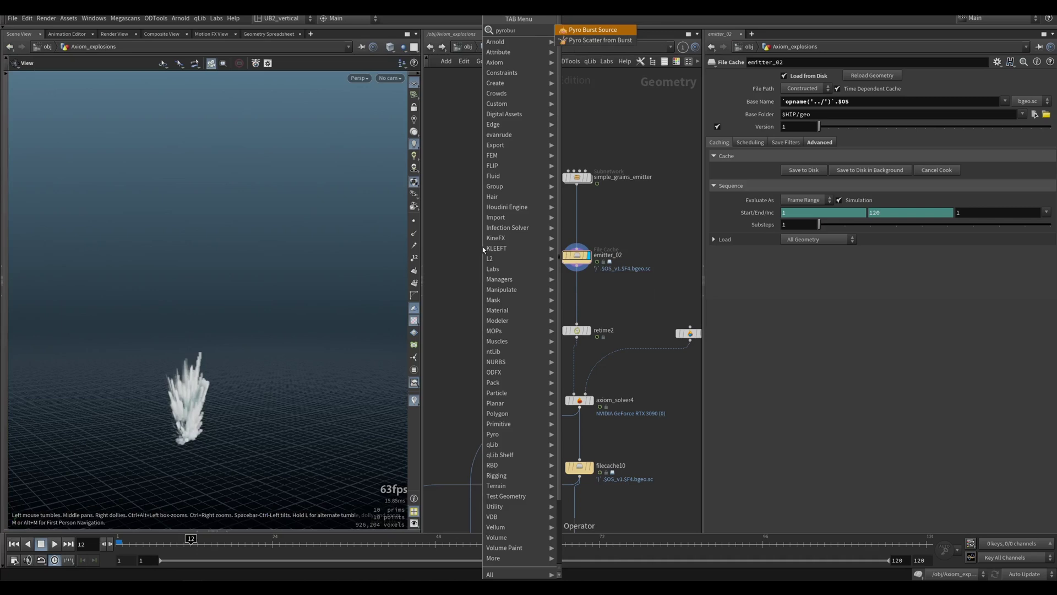
key("Return")
left_click(483, 246)
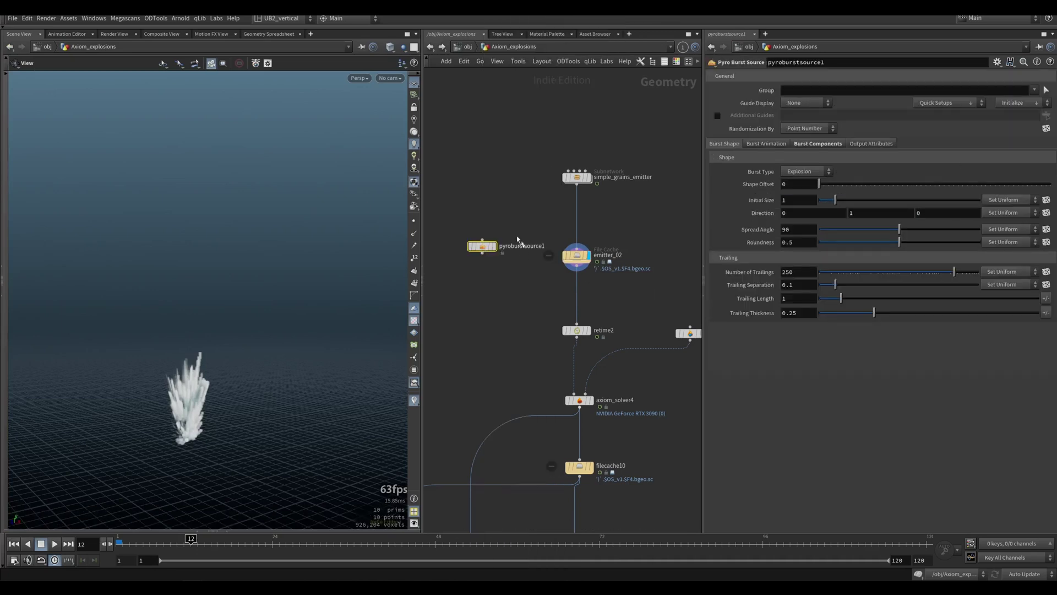
key("r")
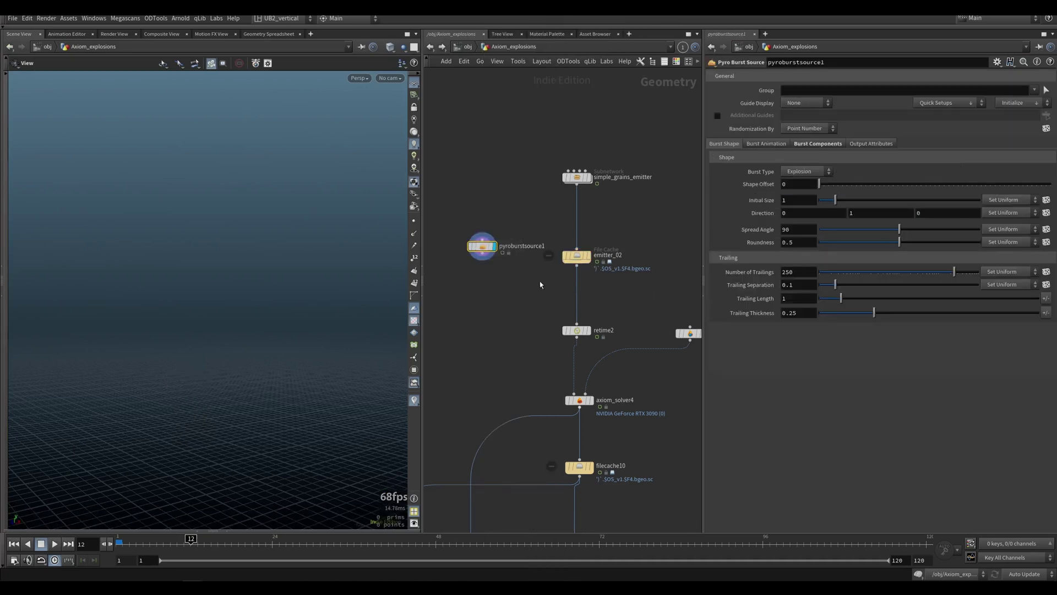
middle_click_drag(540, 285, 539, 280)
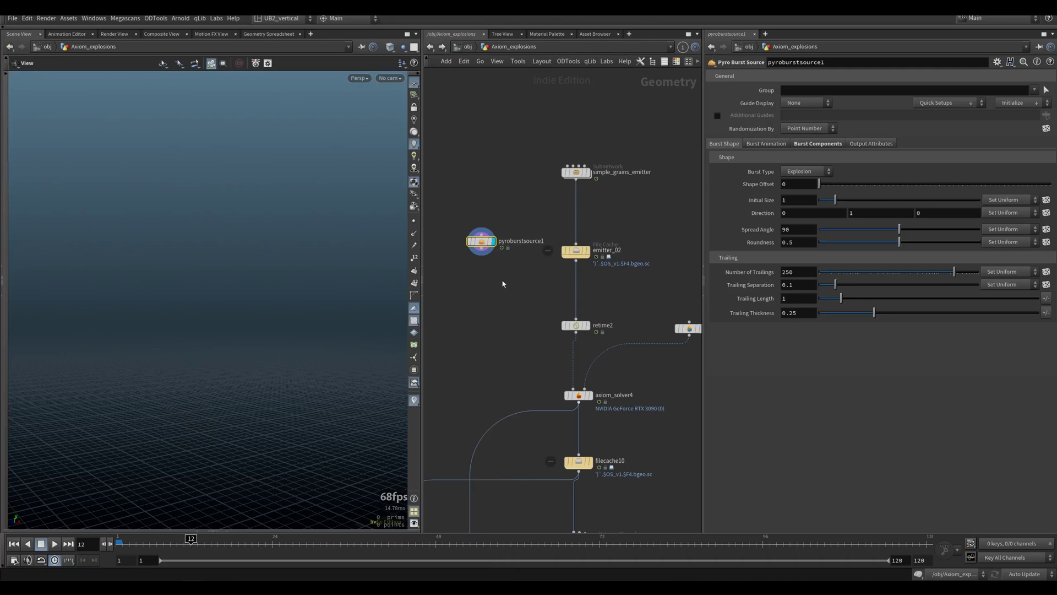
Display emitter_02 again and delete the Pyro Burst Source node.
left_click(576, 251)
key("r")
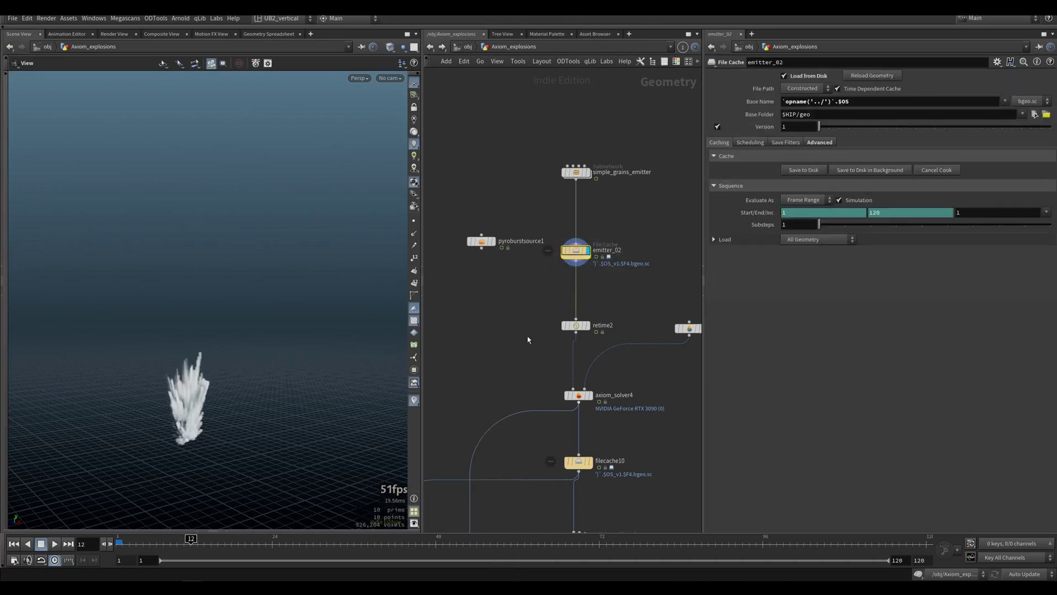
left_click(483, 241)
key("Delete")
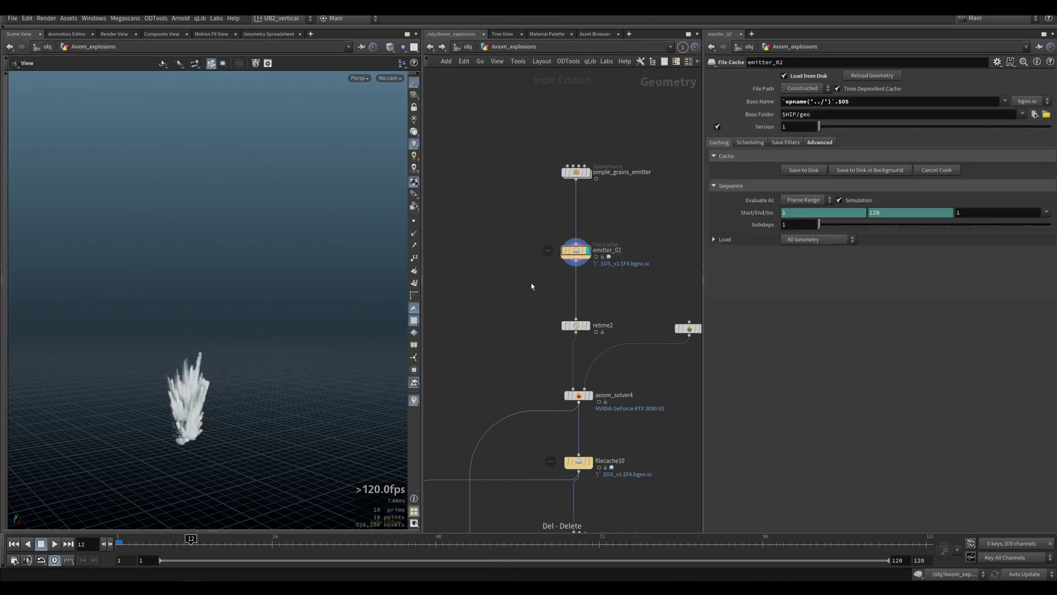
Scrub the emitter_02 cache to frame 17, examine the emission shape, and scrub back to frame 2.
mouse_move(189, 542)
left_mouse_down()
mouse_move(176, 543)
mouse_move(248, 543)
mouse_move(224, 543)
left_mouse_up()
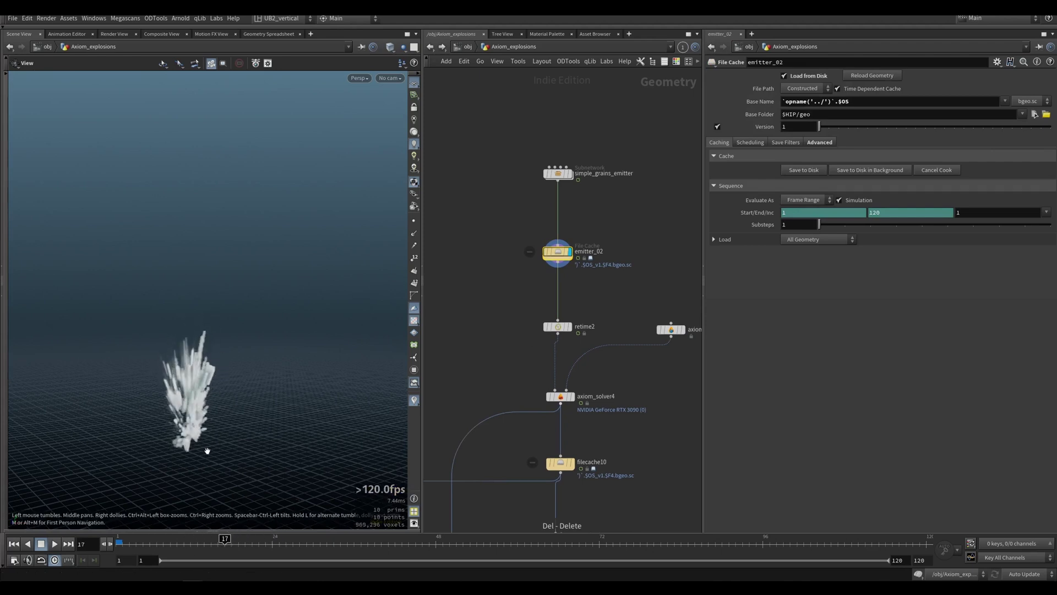
left_click_drag(207, 450, 208, 433)
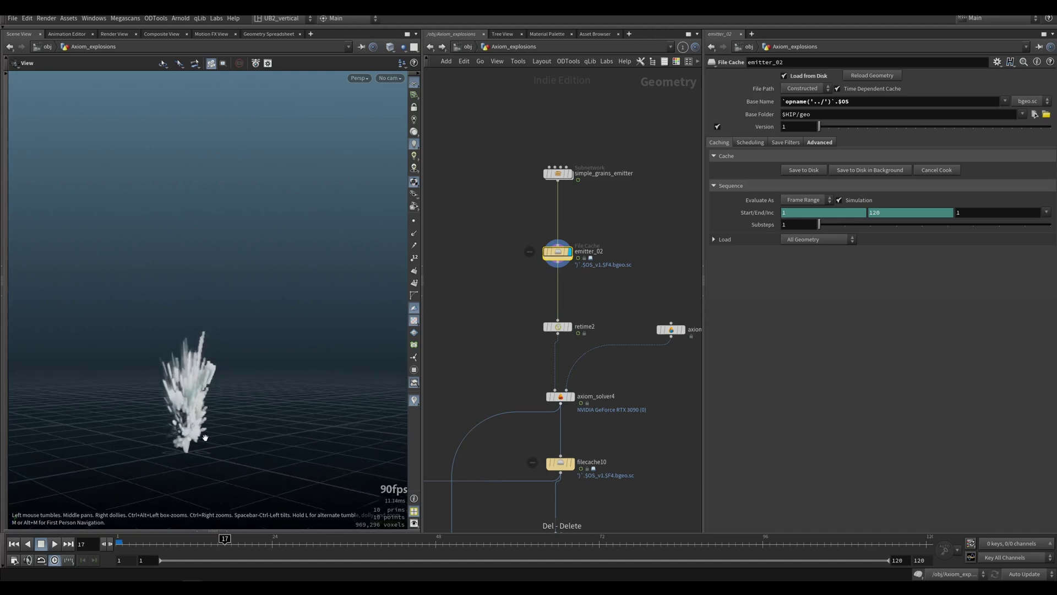
mouse_move(203, 545)
left_mouse_down()
mouse_move(193, 545)
mouse_move(275, 554)
mouse_move(122, 545)
left_mouse_up()
Display the simple_grains_emitter subnetwork and go inside it to view its complete node network.
left_click_drag(500, 148, 600, 206)
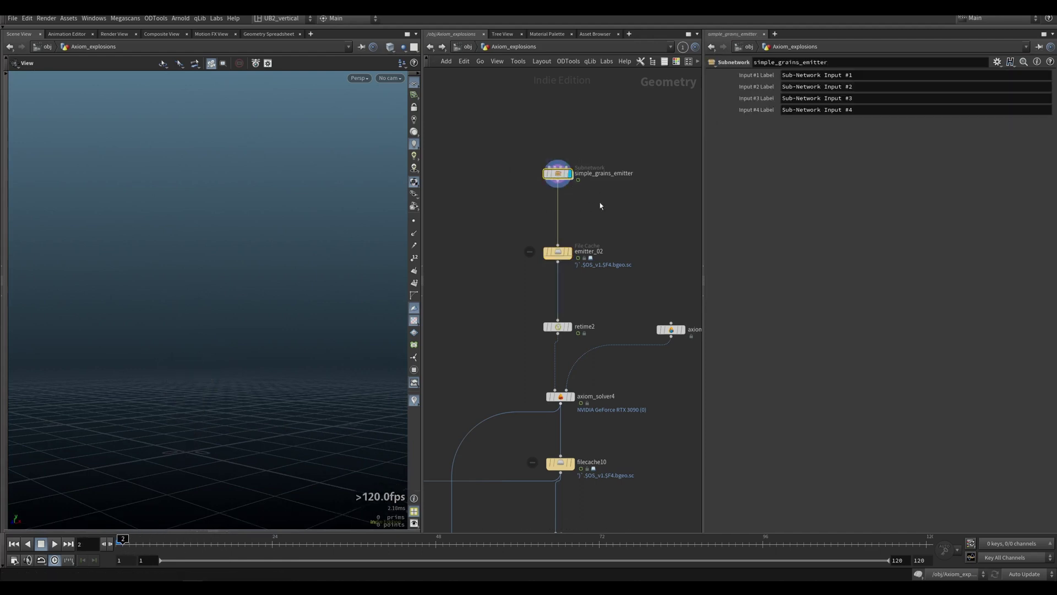
middle_click_drag(621, 158, 612, 172)
left_click_drag(502, 178, 592, 229)
left_click_drag(487, 161, 600, 203)
key("i")
key("h")
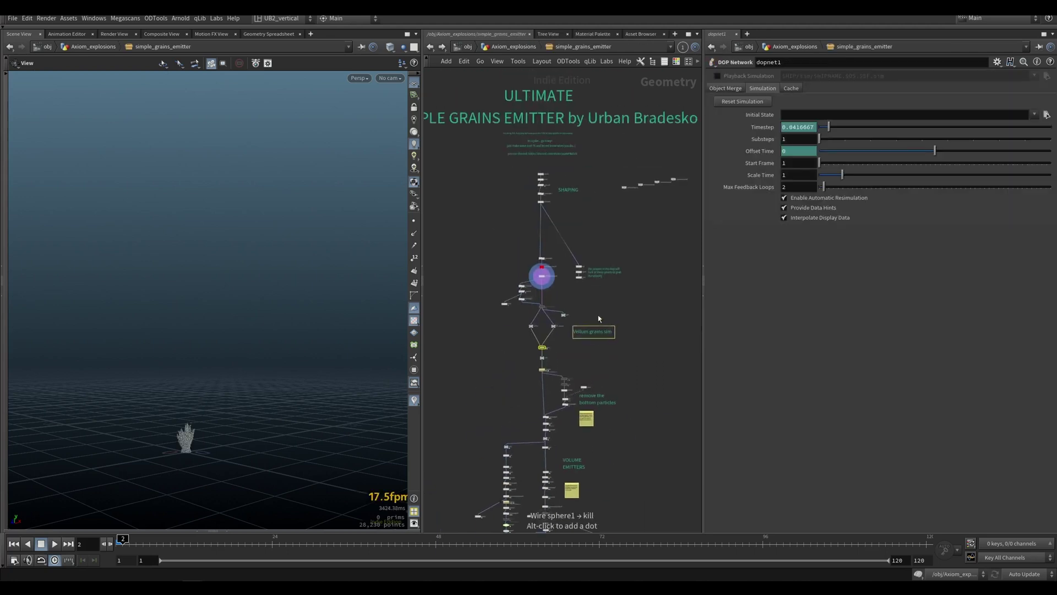
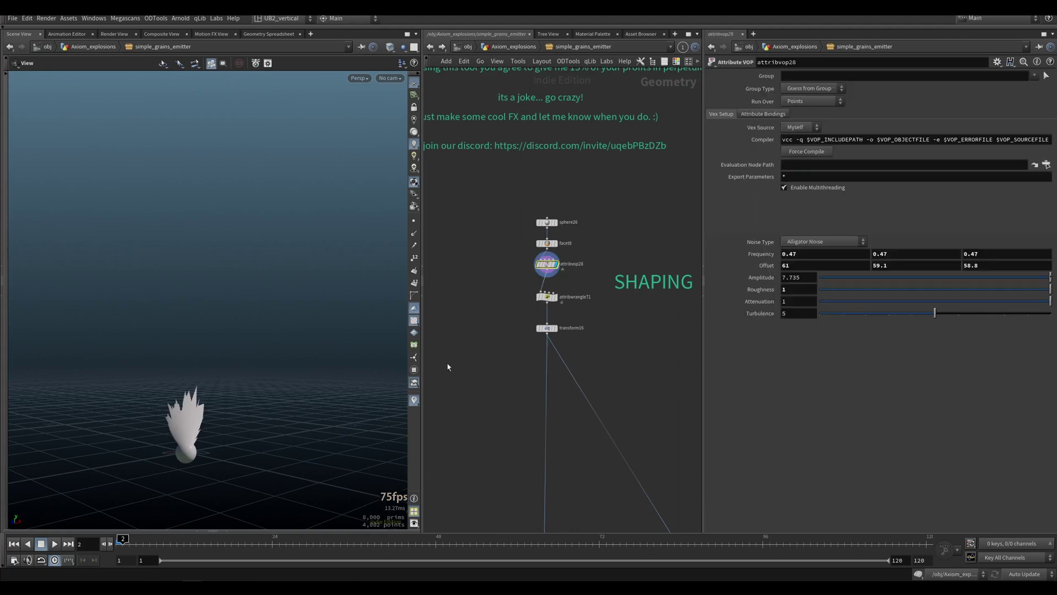
Display attribwrangle71 in the shaping section and inspect the attributes in its node info, then close the info.
left_click_drag(183, 458, 212, 449)
right_click_drag(212, 449, 267, 350)
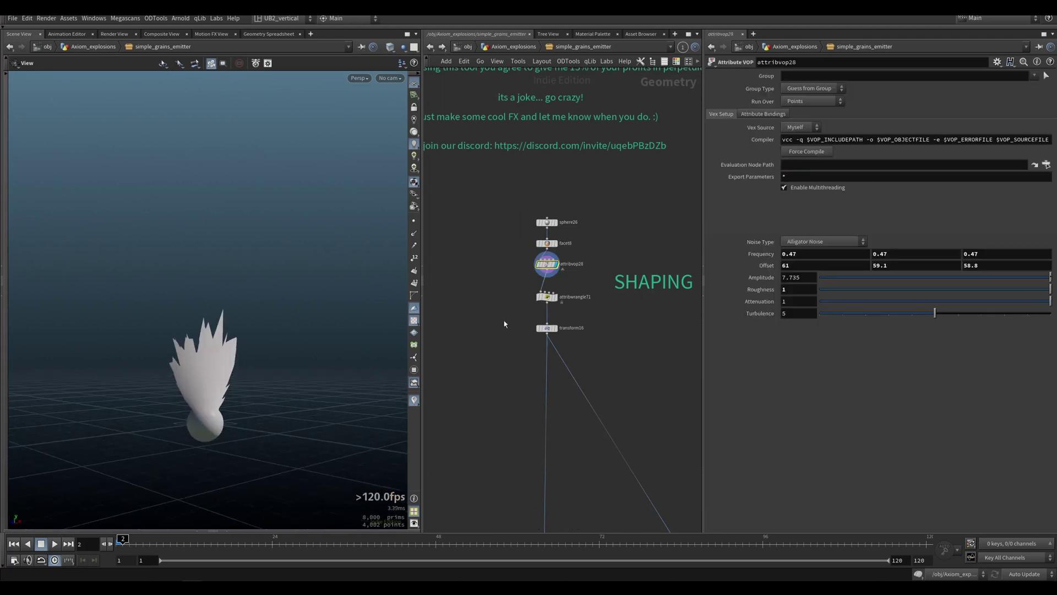
left_click(550, 297)
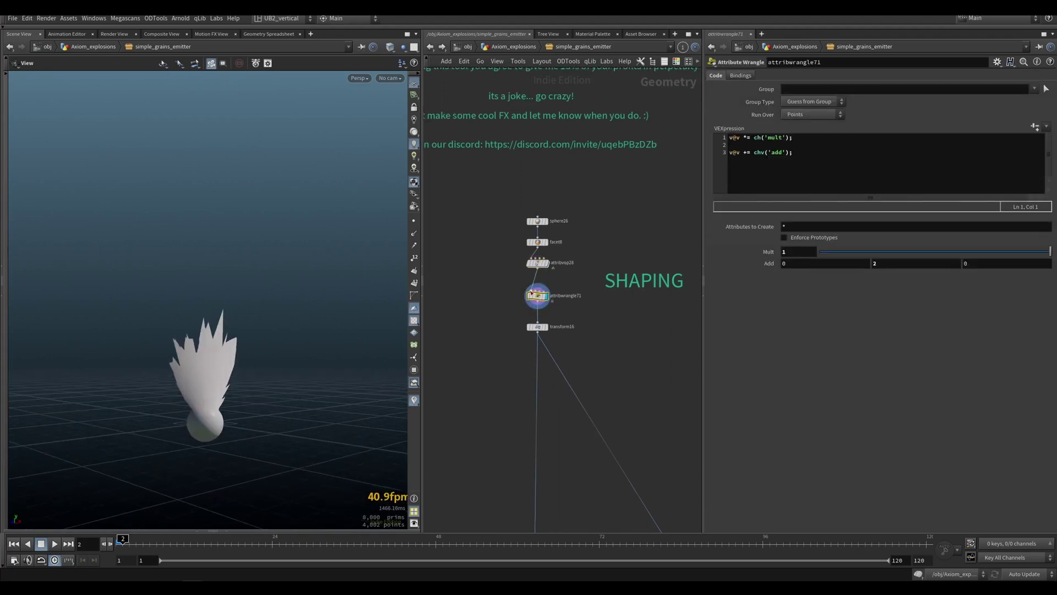
middle_click(536, 295)
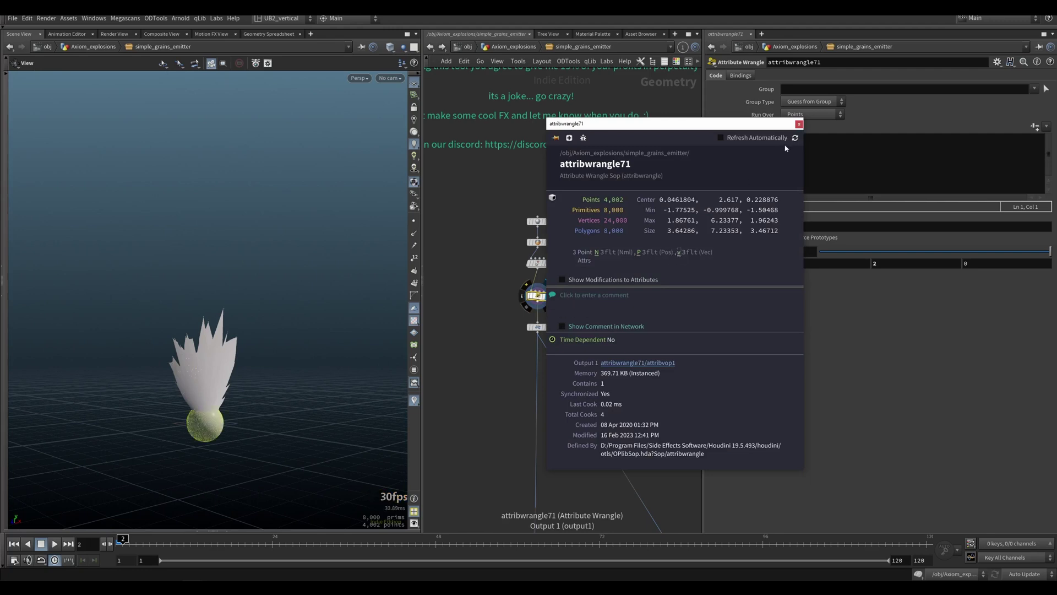
left_click(799, 124)
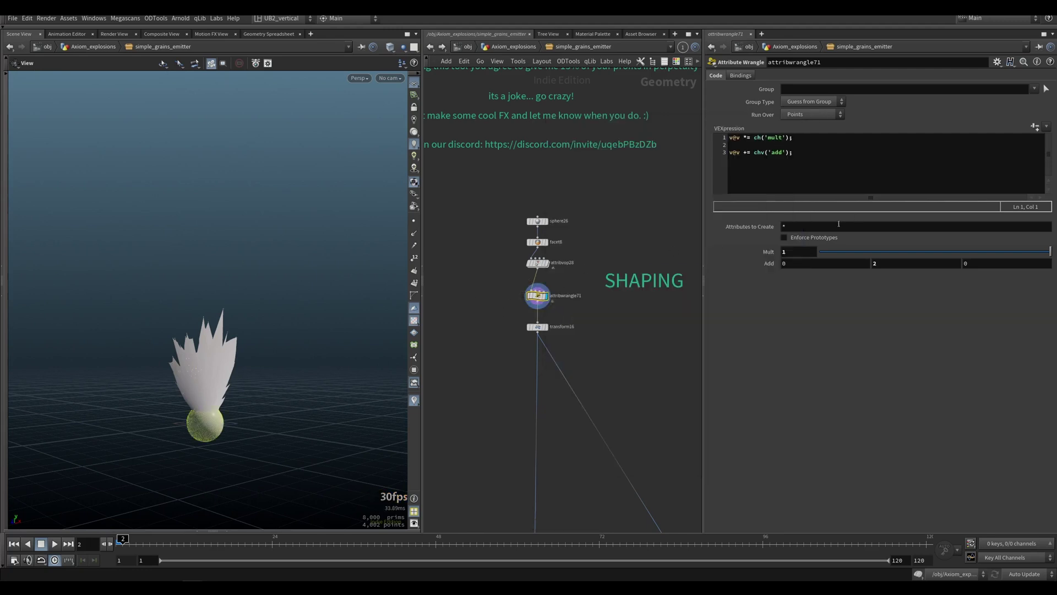
Set the Length Scale of the scene's v visualizer to 1 to show the shape's velocity vectors.
right_click_drag(290, 350, 310, 335)
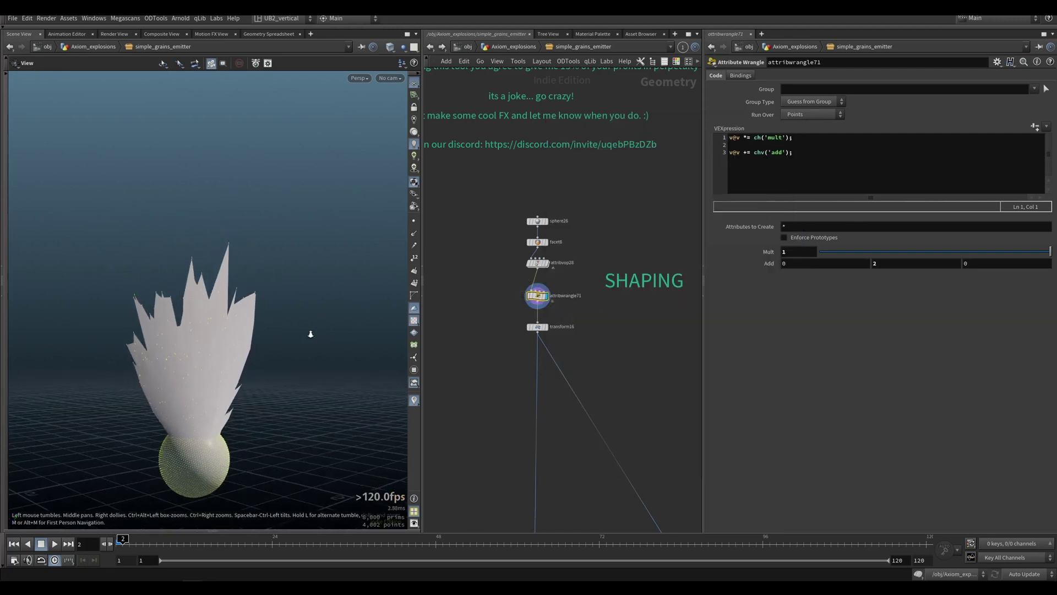
right_click(414, 400)
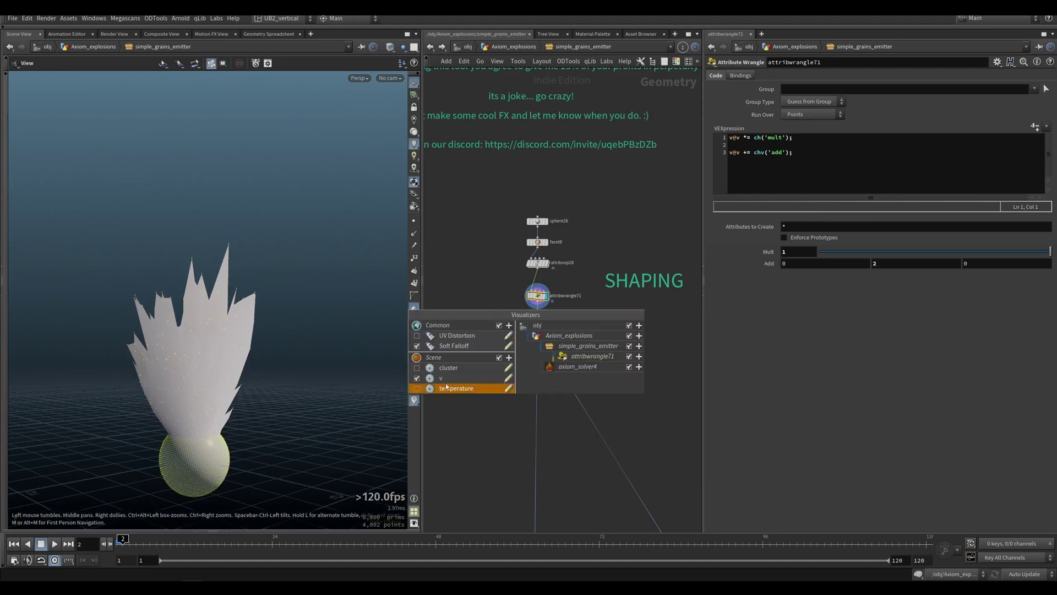
left_click(509, 380)
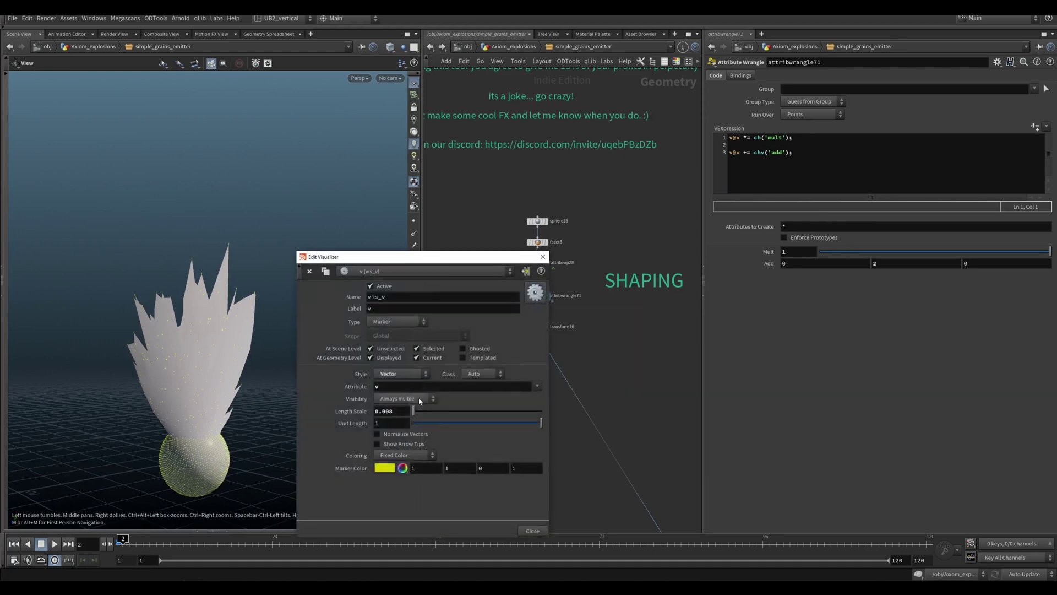
middle_click(405, 411, "ctrl")
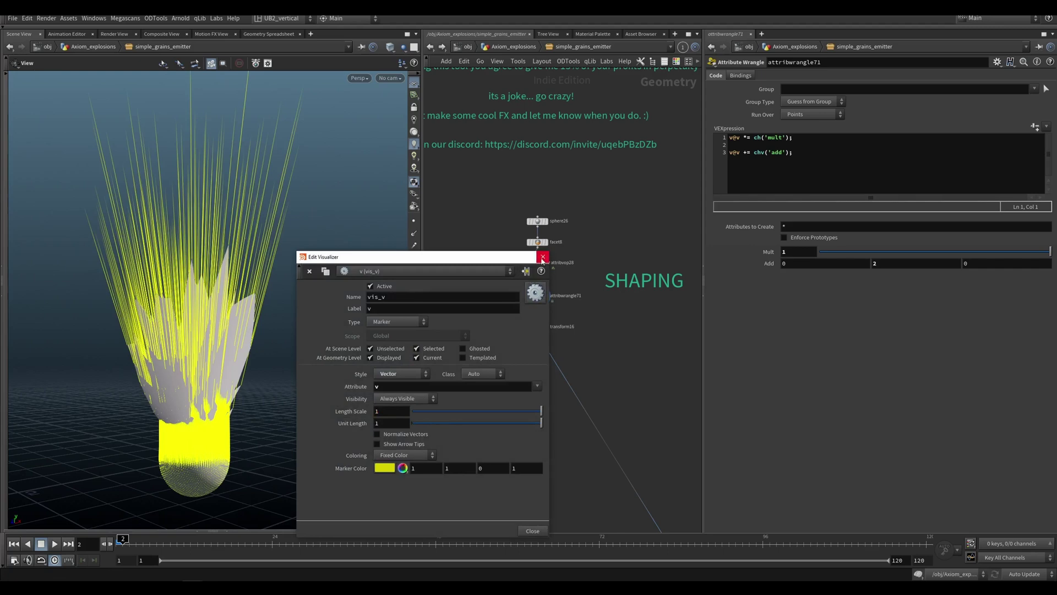
left_click(542, 257)
Reset attribwrangle71's Add vector to 0 and examine the velocity vectors around the spiky shape.
mouse_move(896, 265)
middle_mouse_down()
mouse_move(877, 260)
mouse_move(884, 275)
middle_mouse_up()
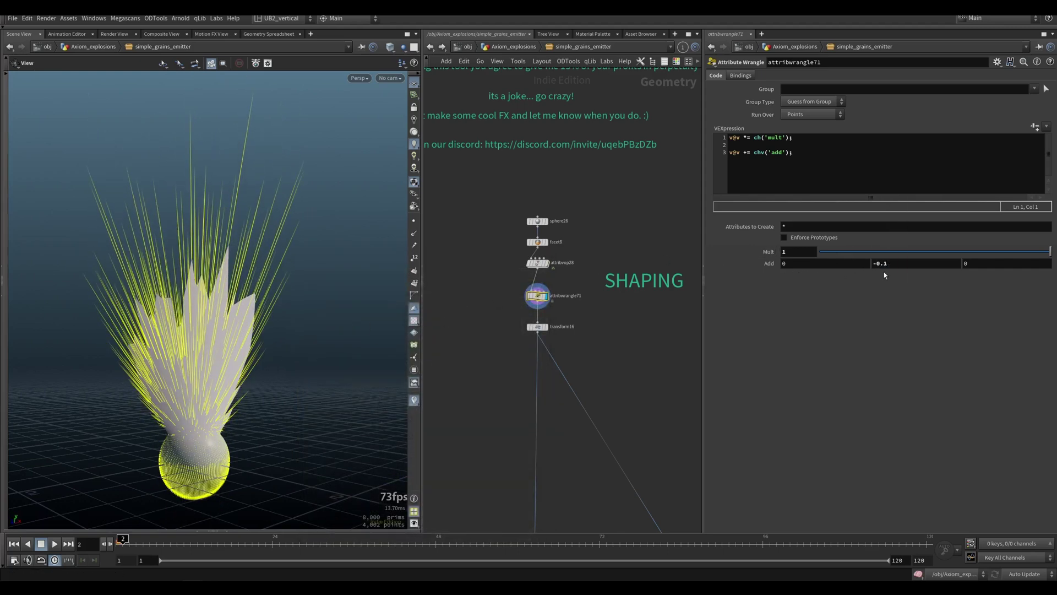
middle_click(756, 267, "ctrl")
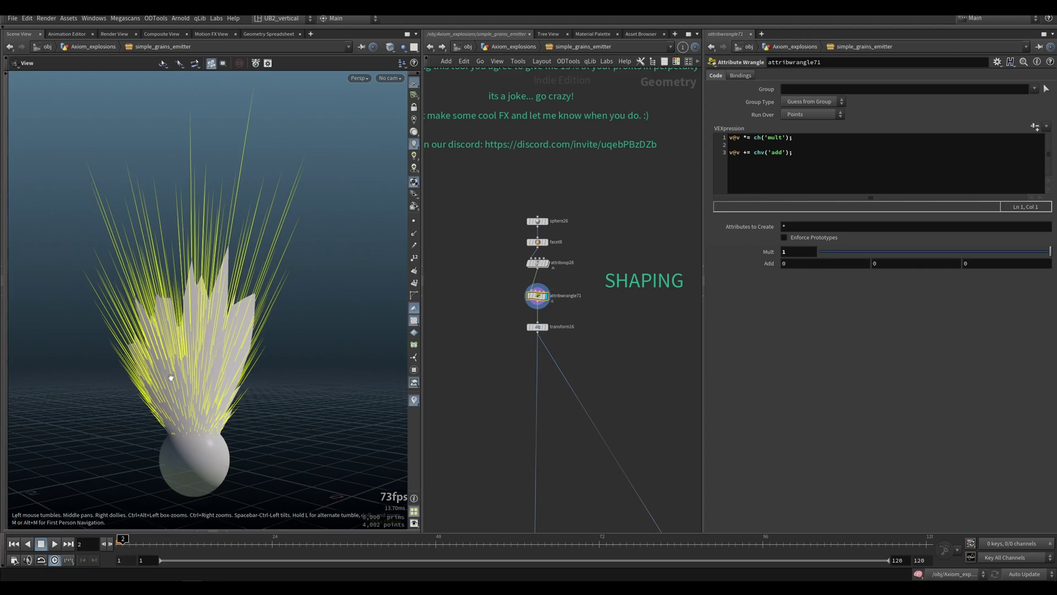
left_click_drag(223, 359, 240, 350)
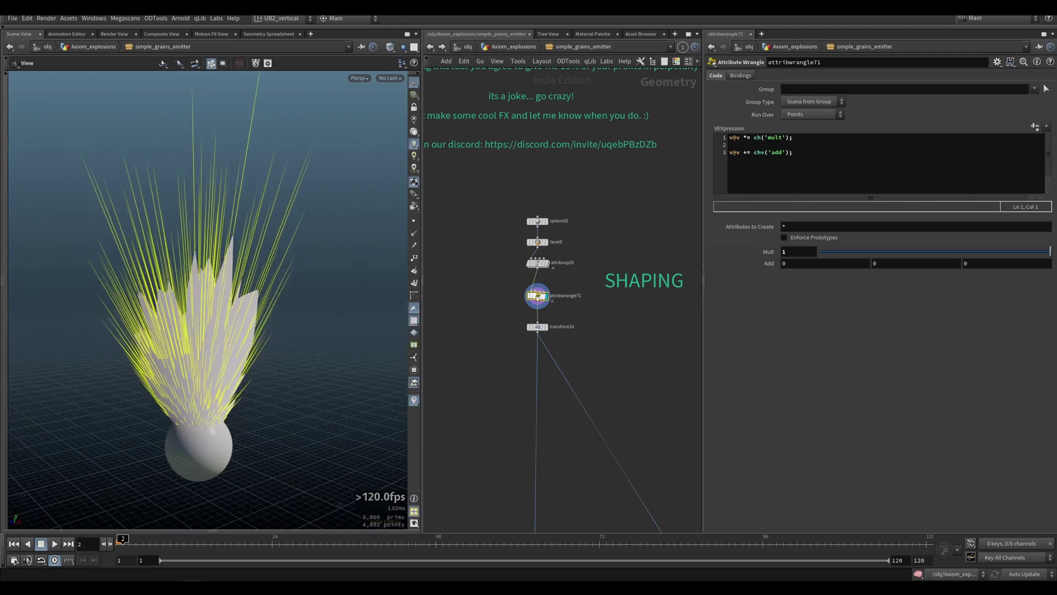
Set the Y component of attribwrangle71's Add vector to 2.
left_click(537, 263)
left_click(538, 296)
type("2")
key("Return")
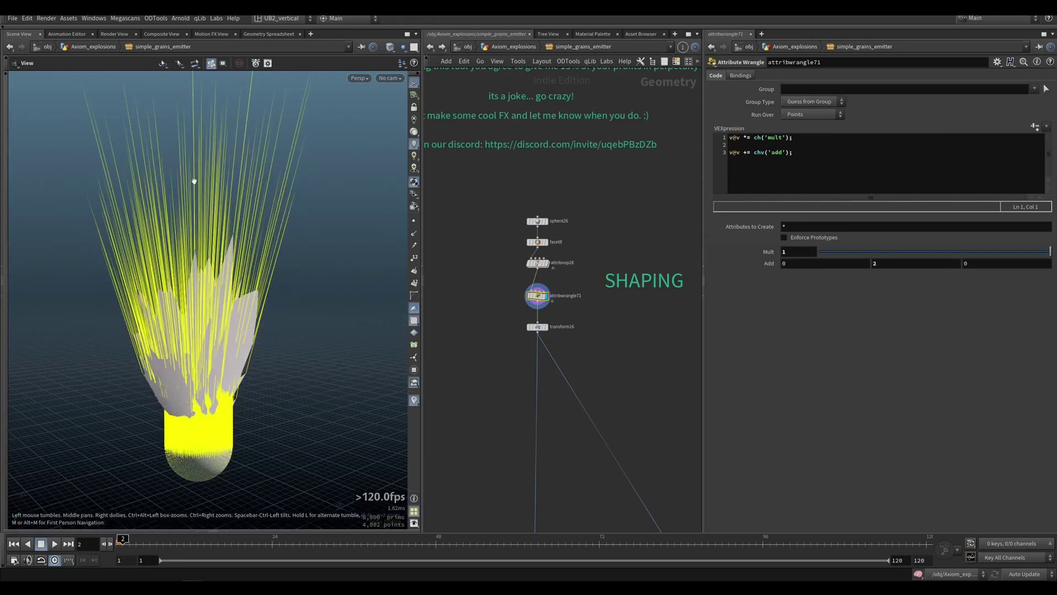
Try a Mult value of 9 on attribwrangle71 and undo the change.
left_click_drag(193, 177, 221, 310)
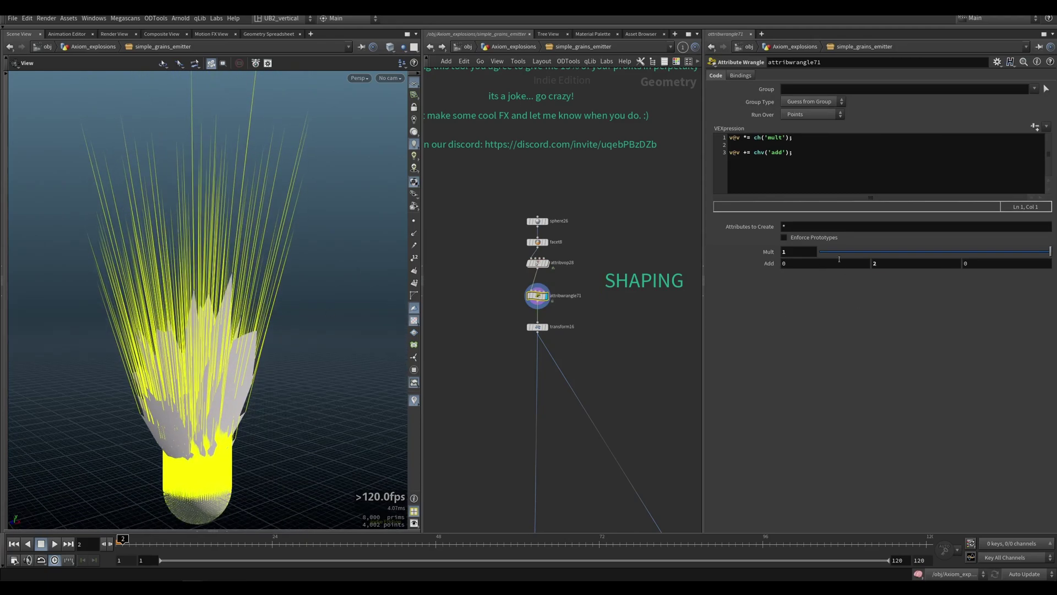
middle_click_drag(798, 252, 847, 235)
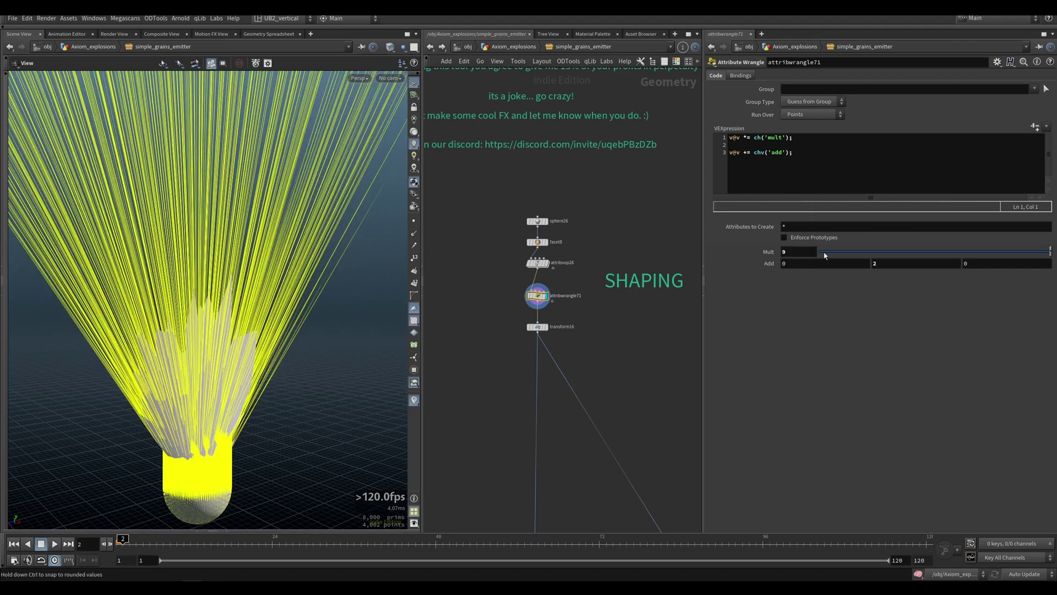
key("ctrl+z")
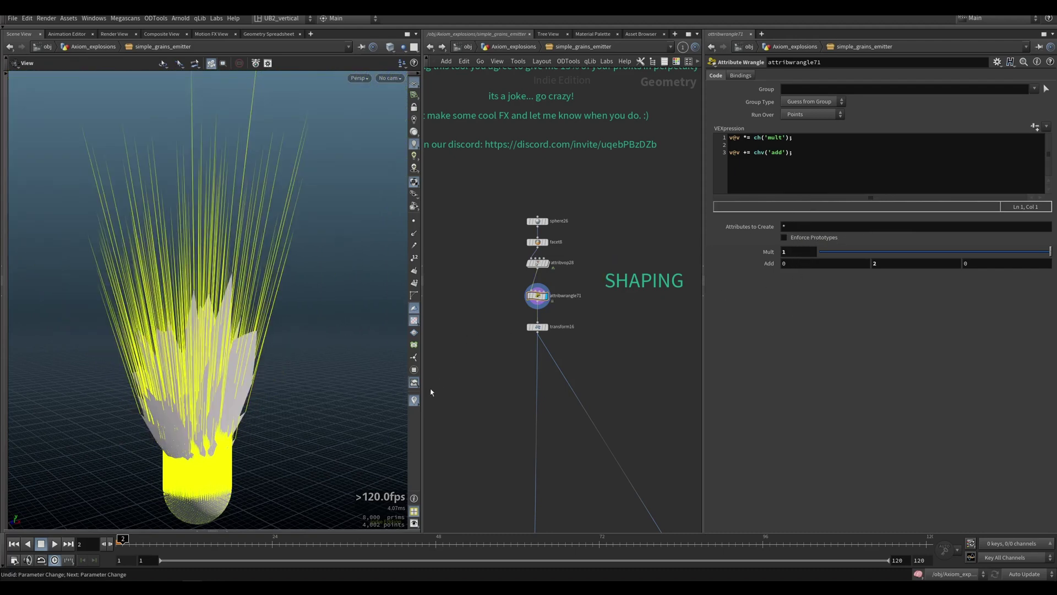
Turn off the viewport visualizers and display the attribvop28 node with its noise parameters.
left_click(414, 400)
key("r")
left_click(537, 265)
left_click(537, 265)
left_click_drag(537, 265, 537, 269)
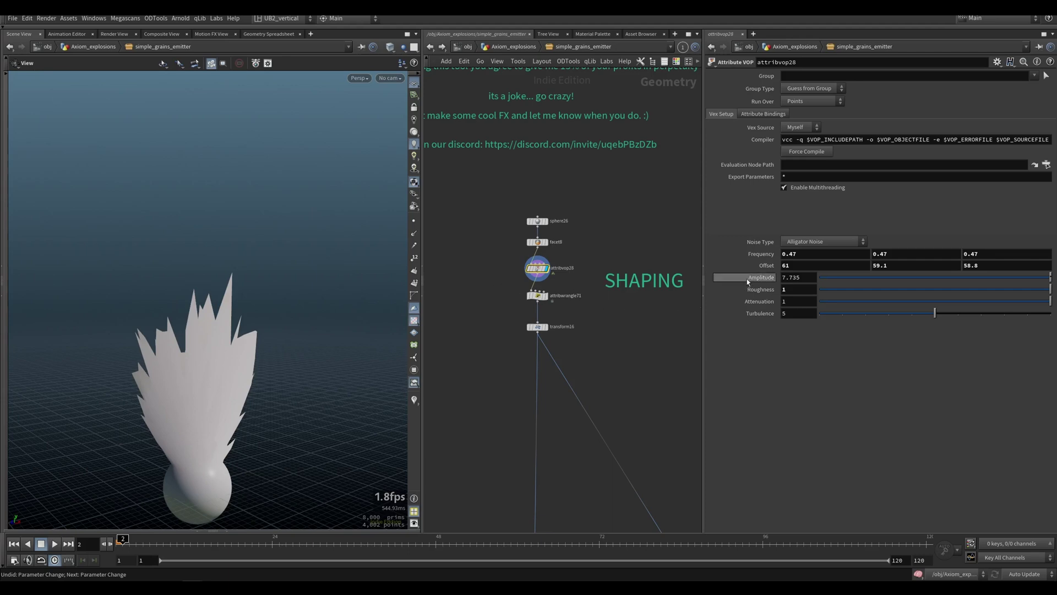
Open attribvop28's VOP network and examine how turbnoise1 and turbnoise2 are added and multiplied.
double_click(538, 268)
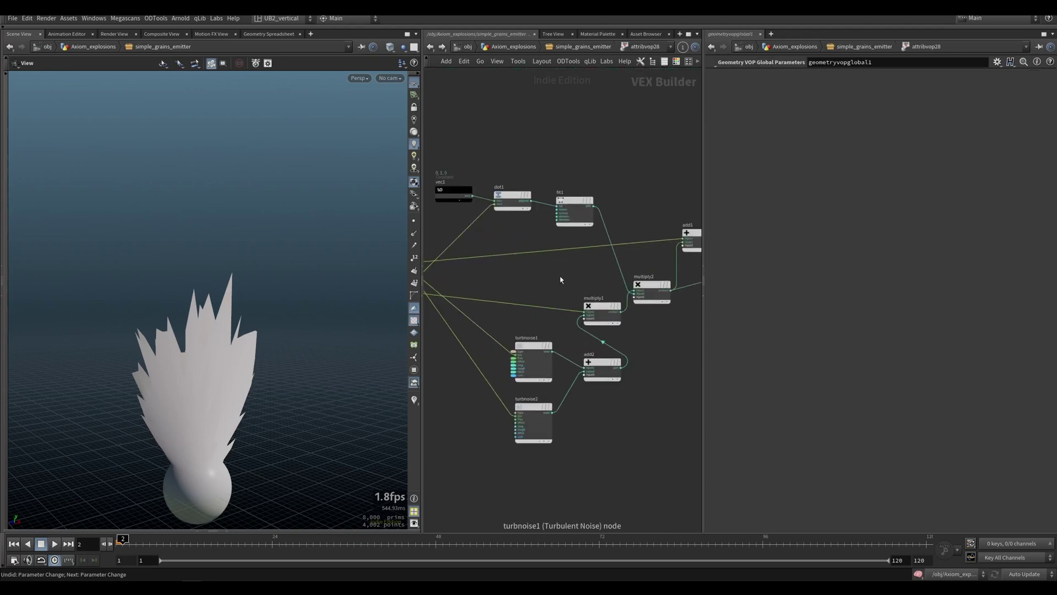
left_click_drag(552, 328, 530, 425)
left_click(595, 431)
middle_click_drag(601, 417, 578, 375)
left_click_drag(623, 319, 517, 379)
middle_click_drag(628, 303, 629, 354)
Try a Source Min of 0.574 on the fit1 node and undo the change.
left_click(552, 220)
left_click_drag(891, 89, 944, 101)
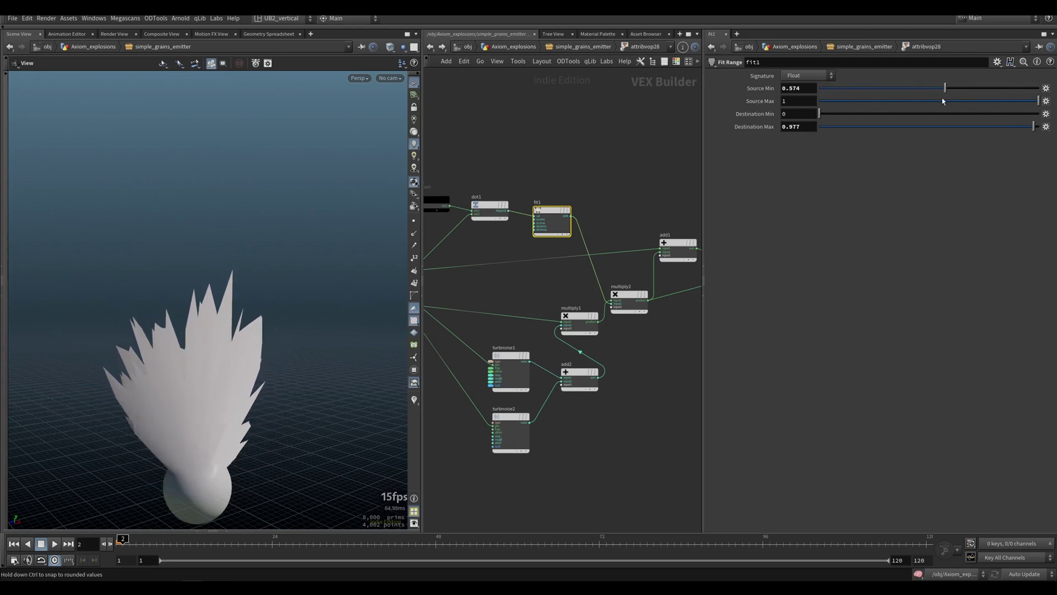
double_click(653, 163)
key("ctrl+z")
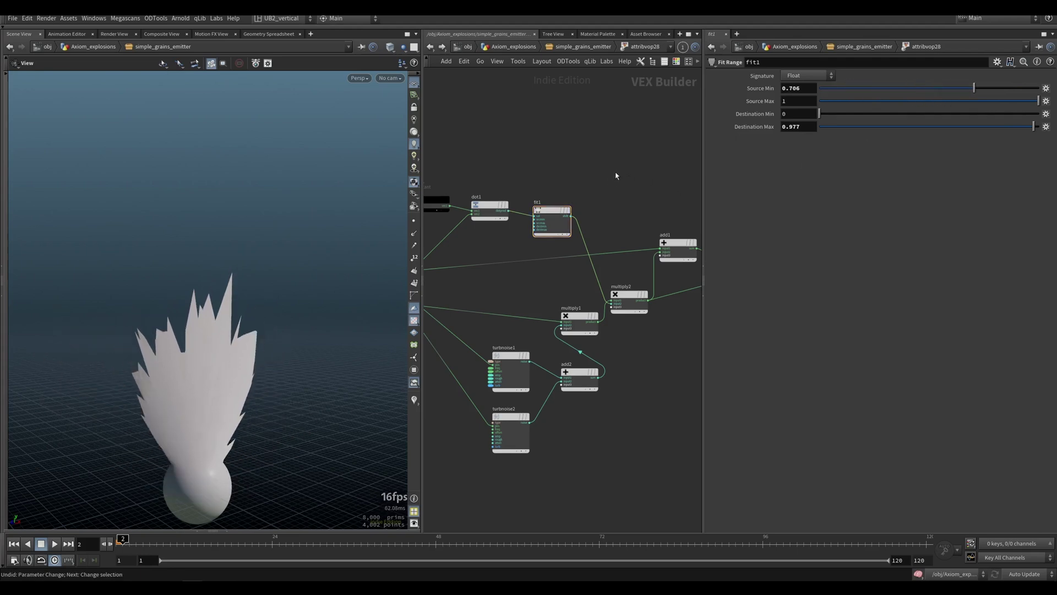
Return to the simple_grains_emitter network and display the transform node below attribwrangle71.
key("u")
scroll(586, 308, "down", 1)
middle_click_drag(597, 335, 581, 274)
left_click(532, 265)
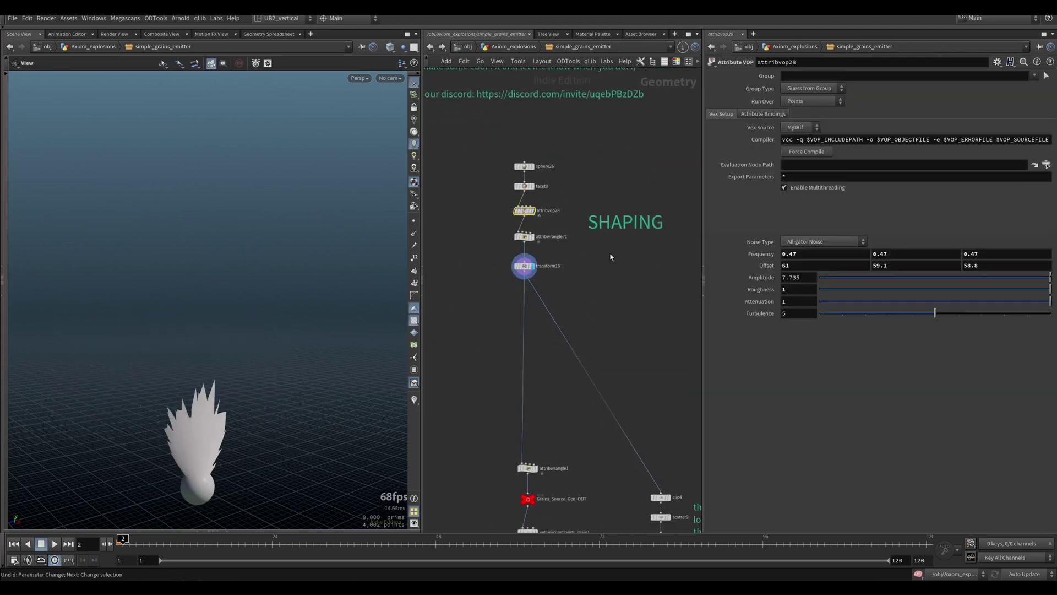
left_click(611, 257)
Examine the emitter network from the shaping section down through the Vellum grains sim to the volume emitters.
middle_click_drag(577, 387, 587, 263)
scroll(587, 265, "down", 3)
middle_click_drag(592, 310, 553, 239)
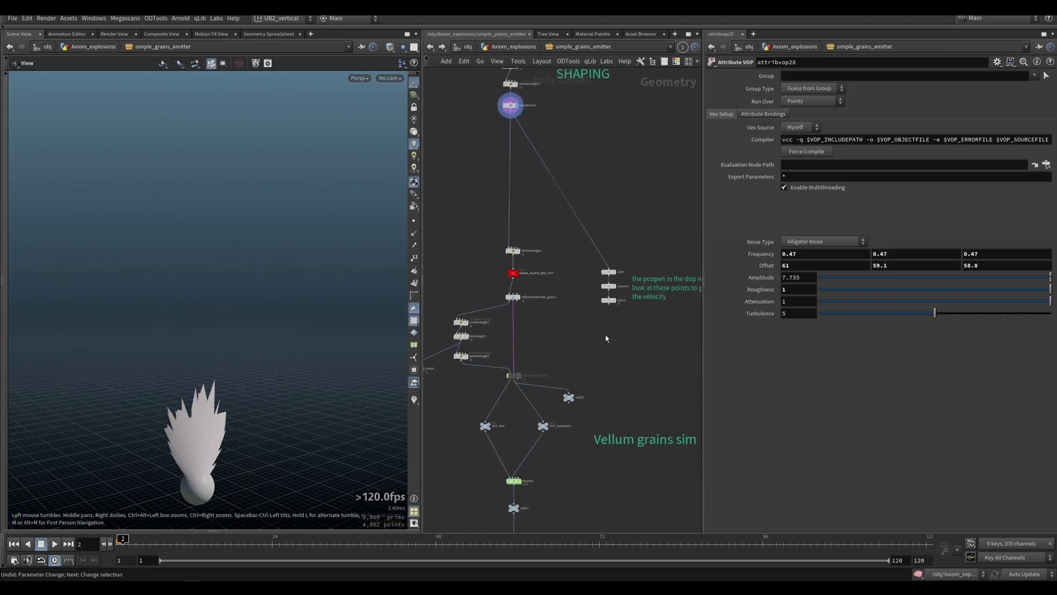
middle_click_drag(556, 321, 564, 307)
scroll(563, 308, "up", 3)
scroll(567, 322, "down", 3)
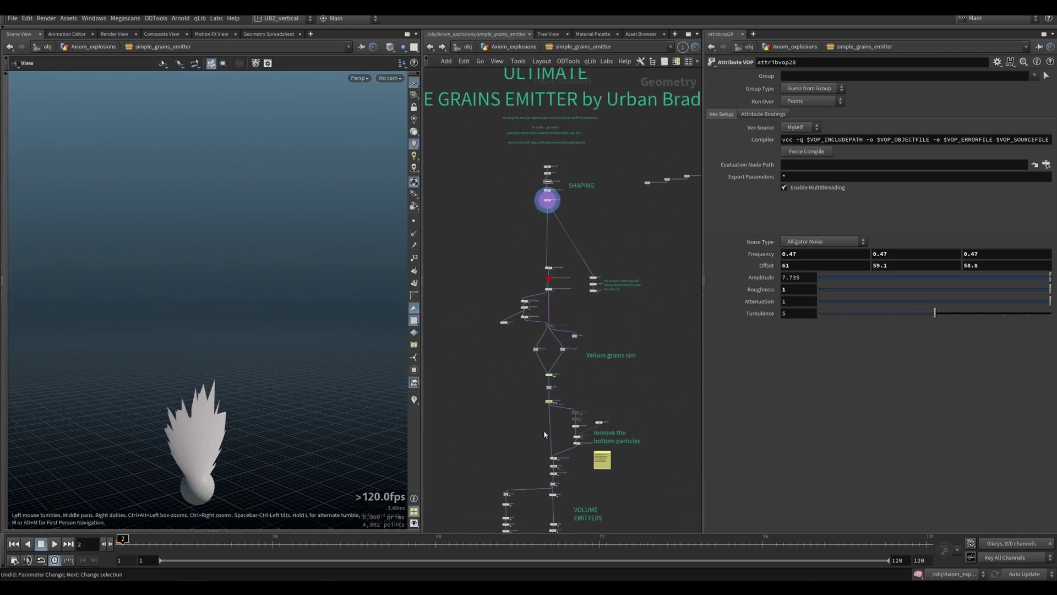
scroll(570, 311, "up", 2)
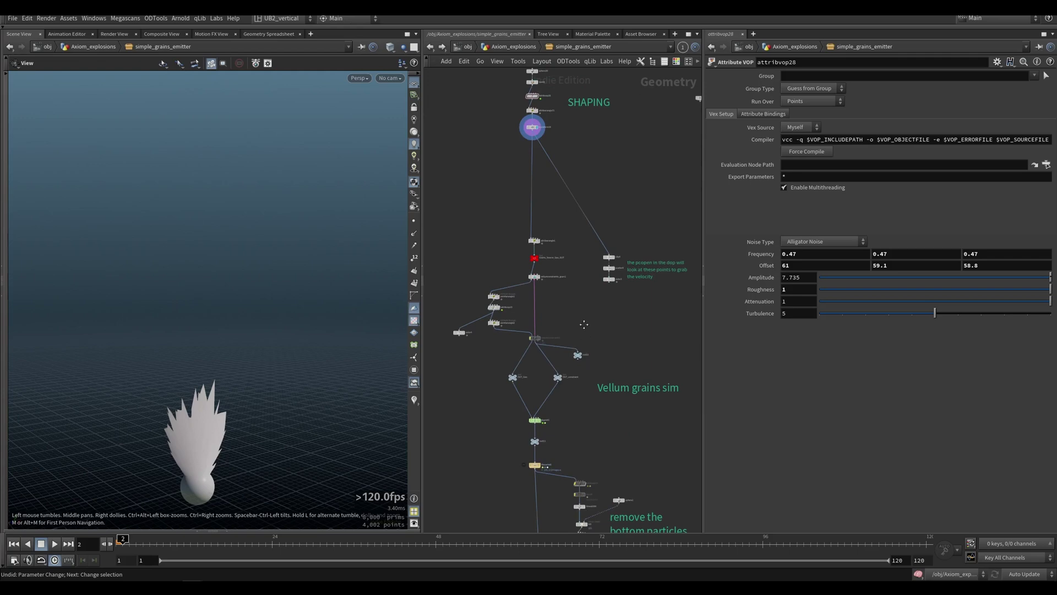
Display attribwrangle1 and Grains_Source_Geo_OUT to compare the source geometry entering the Vellum grains setup.
middle_click_drag(583, 324, 570, 278)
scroll(504, 247, "up", 2)
left_click(528, 212)
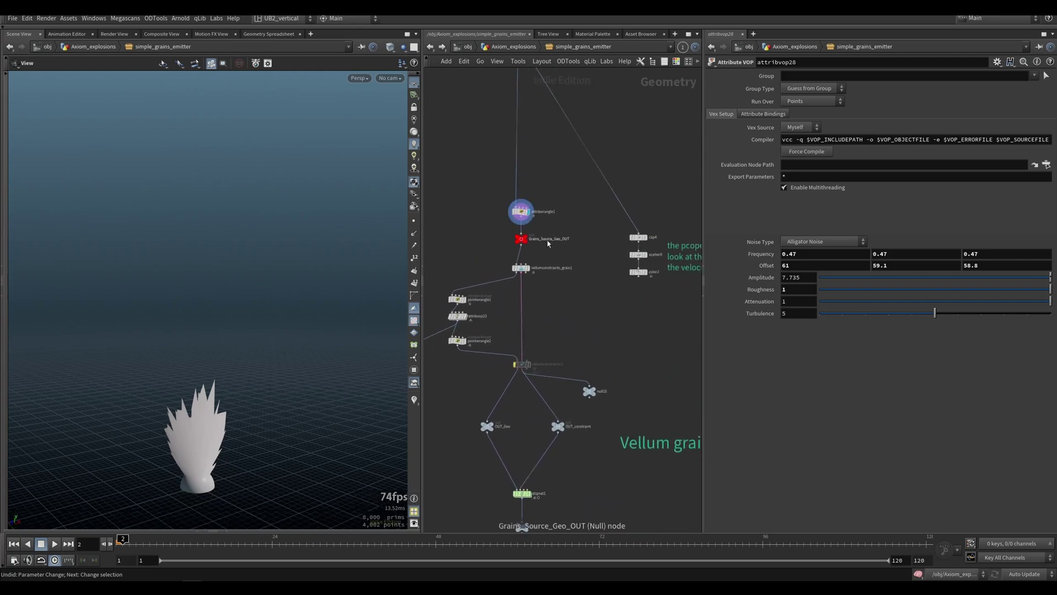
scroll(539, 225, "up", 1)
left_click(523, 240)
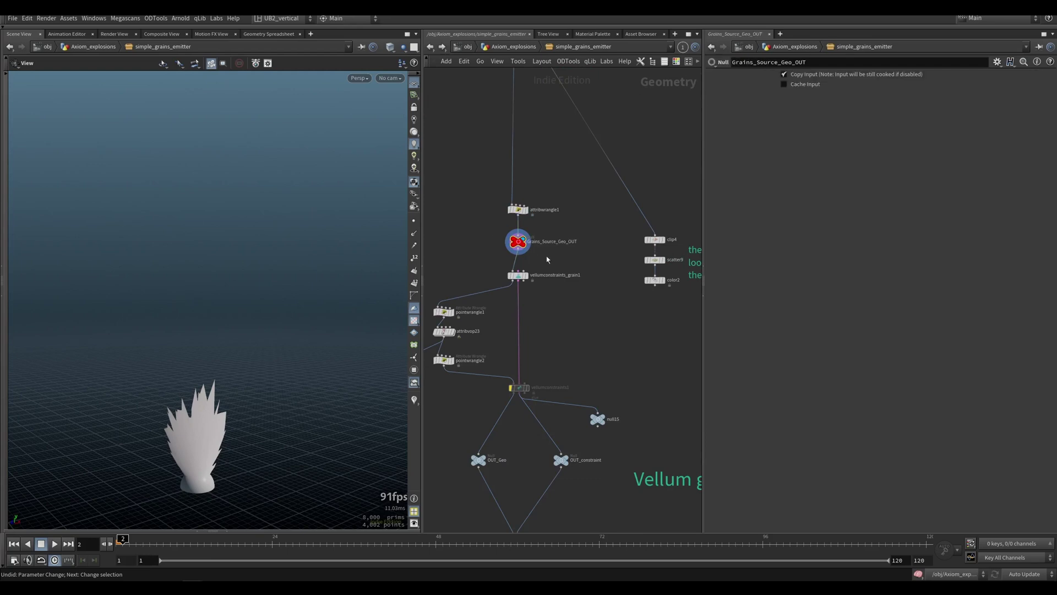
Display attribvop23 and bring its noise-coloured grain points into closer view.
middle_click_drag(489, 331, 517, 324)
left_click(479, 326)
right_click_drag(206, 459, 257, 414)
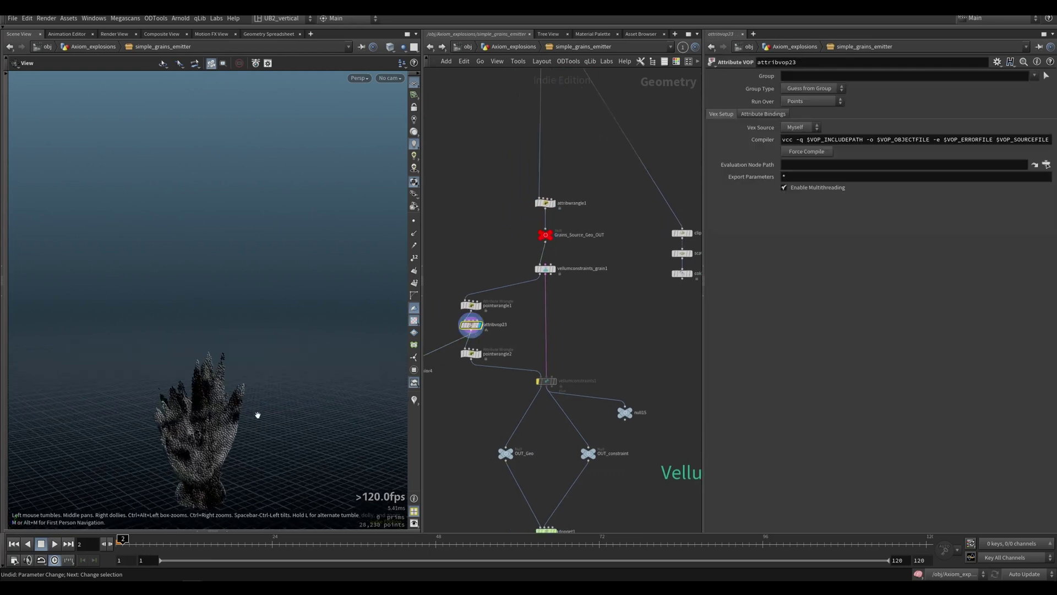
Inspect the attractionweight bind inside attribvop23 and return to the emitter network.
middle_click_drag(485, 326, 545, 308)
left_click_drag(536, 309, 536, 312)
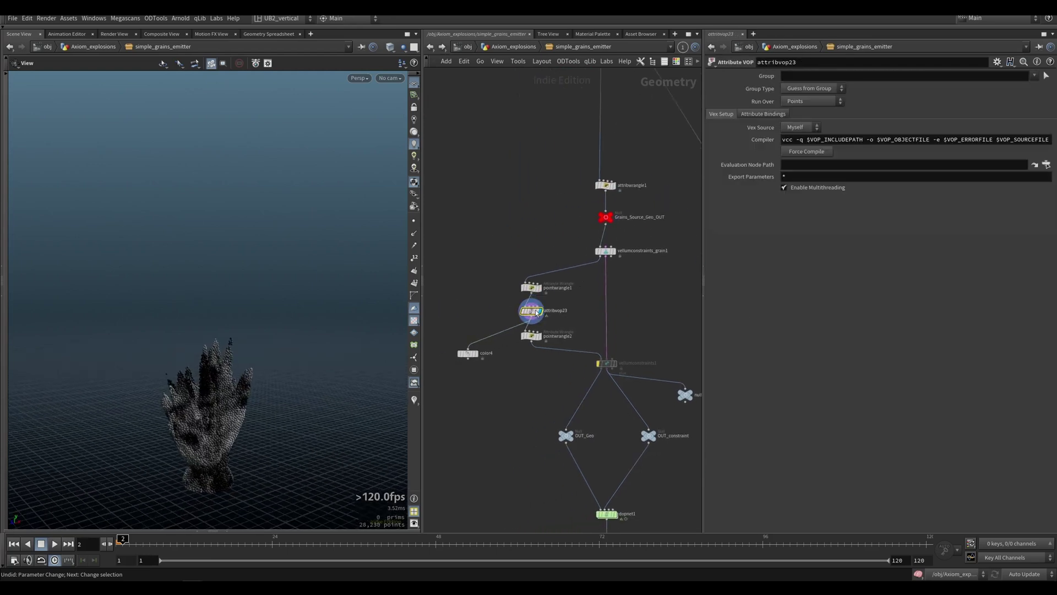
key("i")
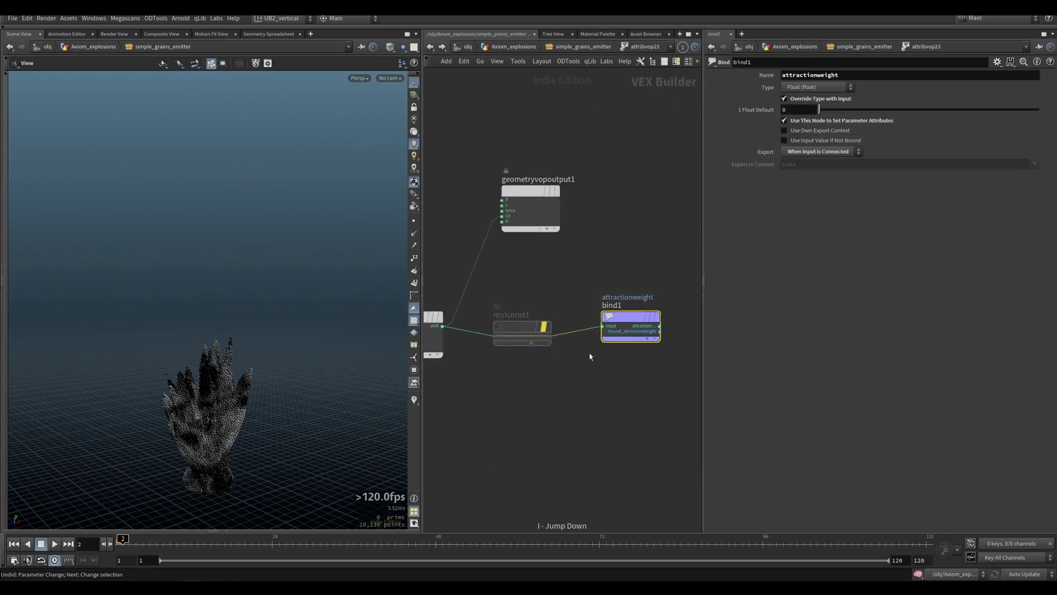
key("u")
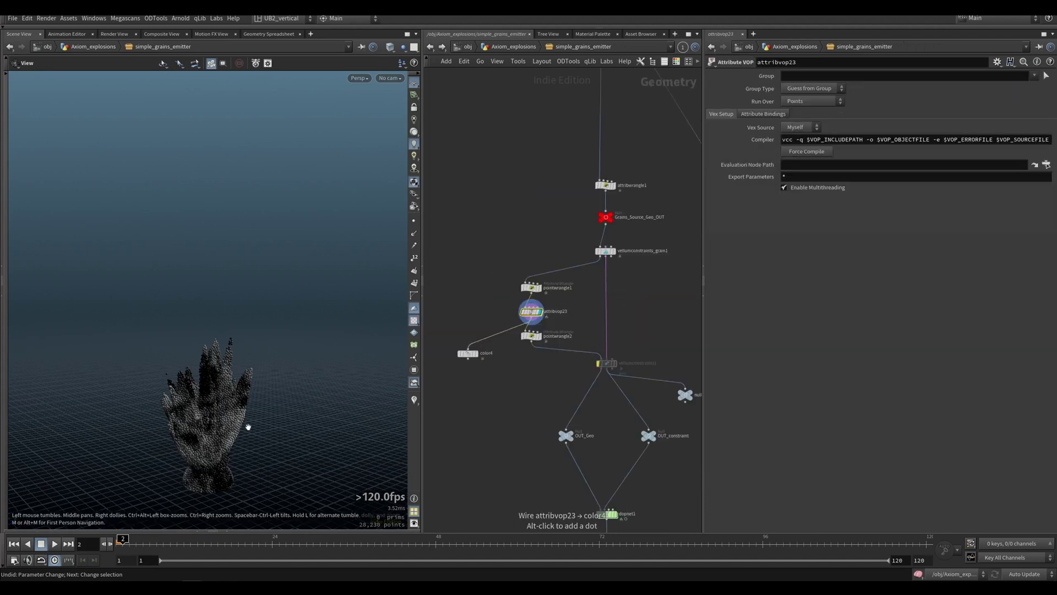
Examine the black and white attraction pattern on attribvop23's grain points and save the scene file.
mouse_move(248, 428)
left_mouse_down()
mouse_move(262, 415)
mouse_move(247, 413)
left_mouse_up()
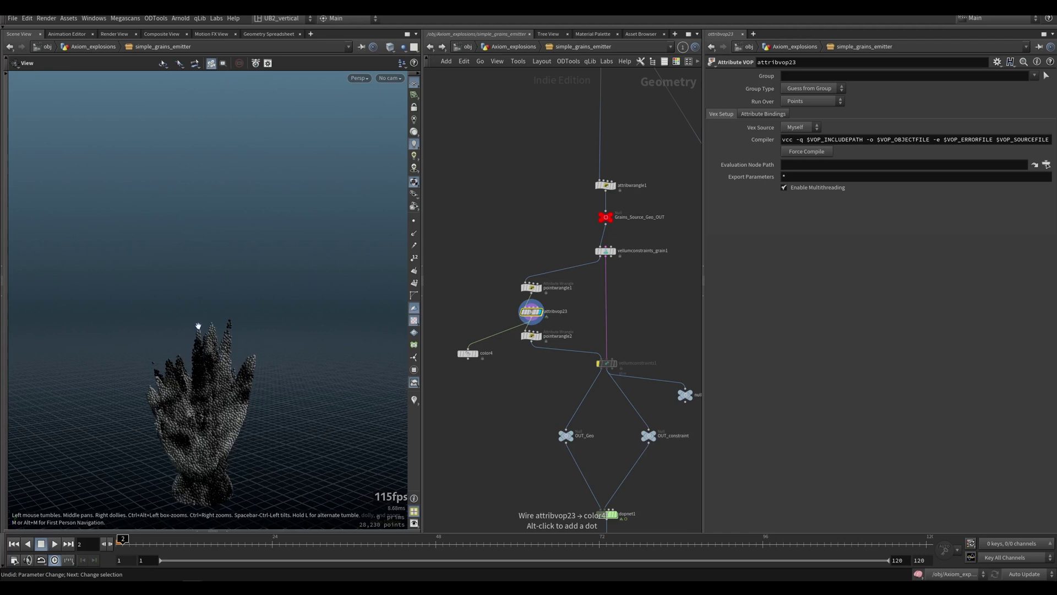
scroll(201, 444, "down", 2)
left_click_drag(200, 444, 210, 409)
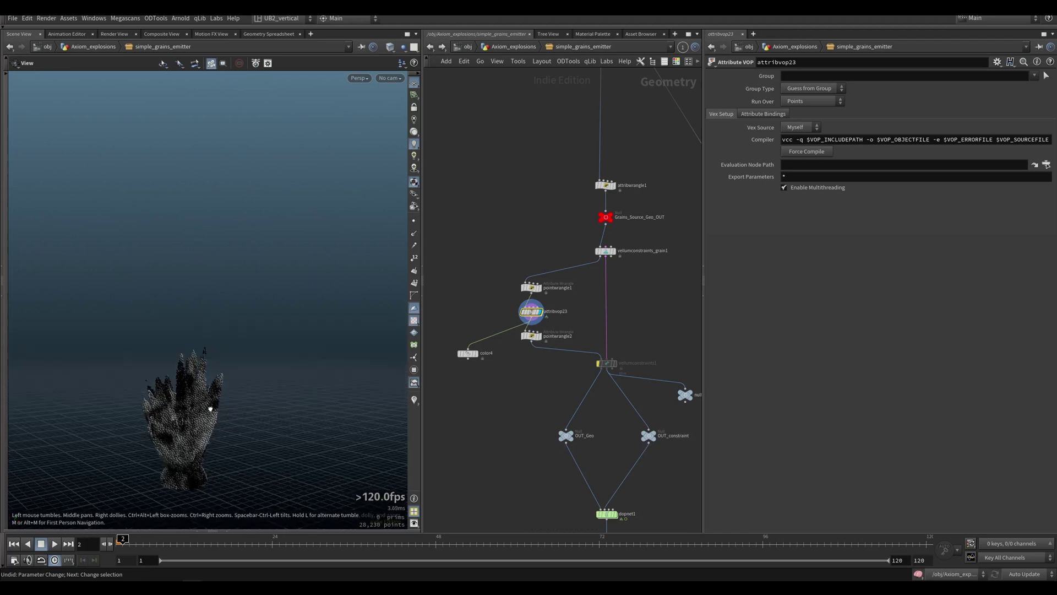
right_click_drag(210, 409, 166, 435)
left_click_drag(204, 390, 241, 390)
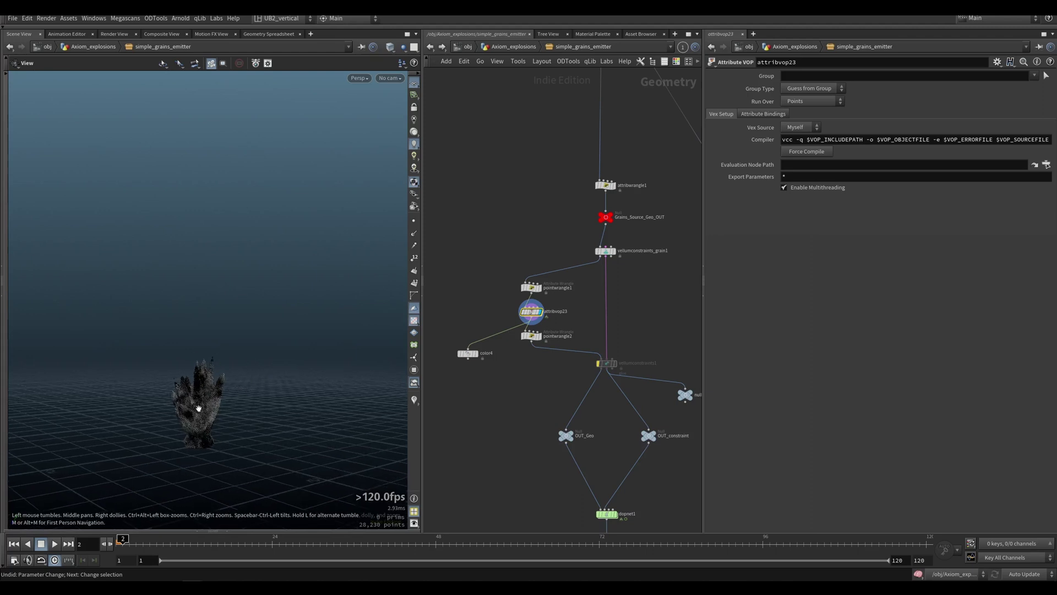
key("ctrl+s")
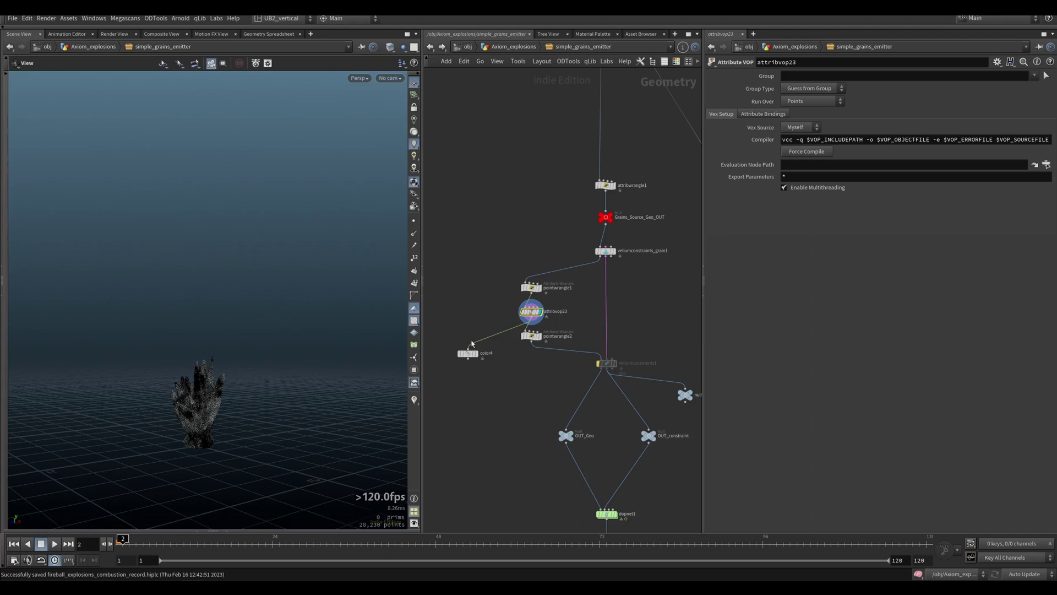
Display pointwrangle2 and highlight its VEX expression that randomizes the mass attribute.
left_click(539, 336)
middle_click_drag(541, 375, 519, 348)
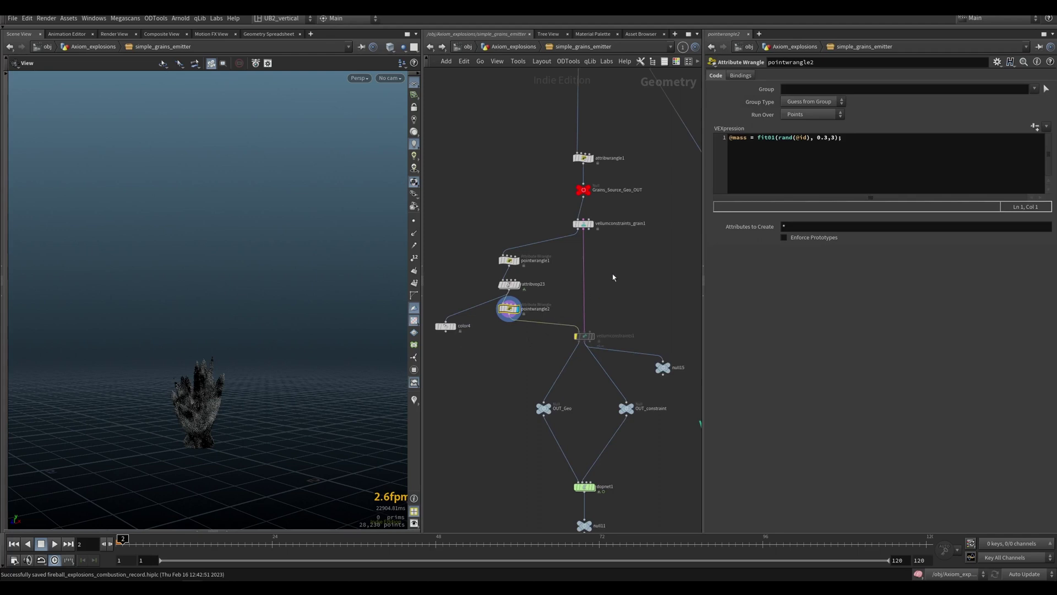
key("ctrl+a")
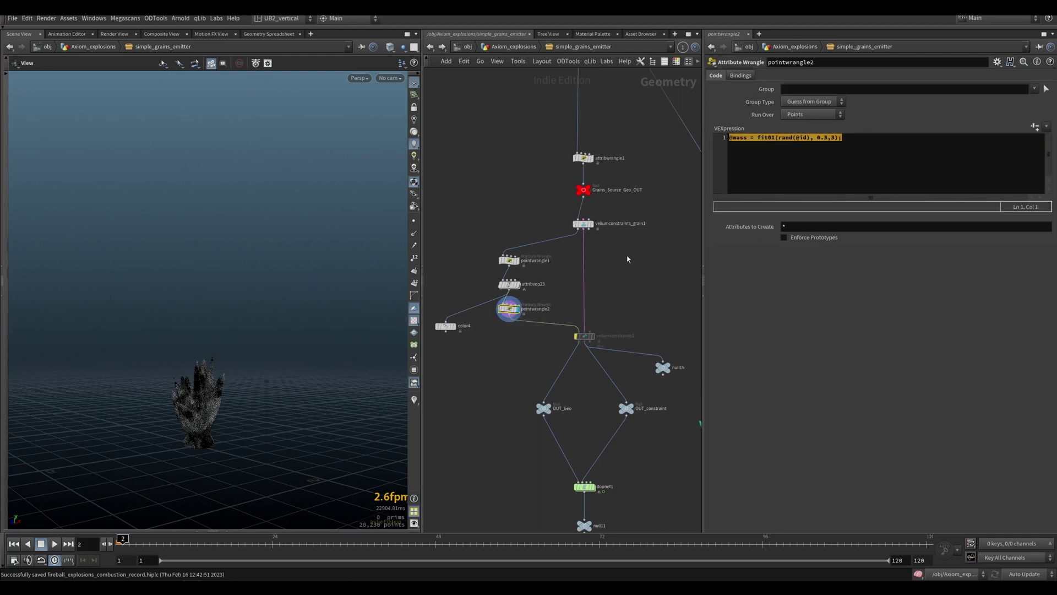
Display dopnet1 and run the Vellum grains simulation to frame 10.
middle_click_drag(584, 409, 538, 255)
left_click_drag(508, 363, 602, 337)
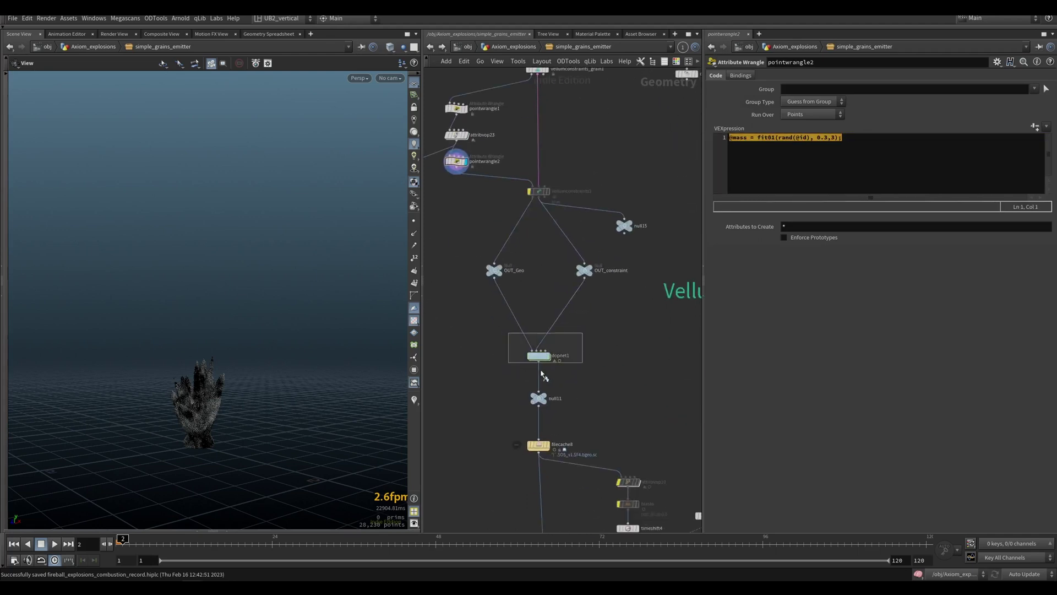
left_click_drag(543, 376, 540, 373)
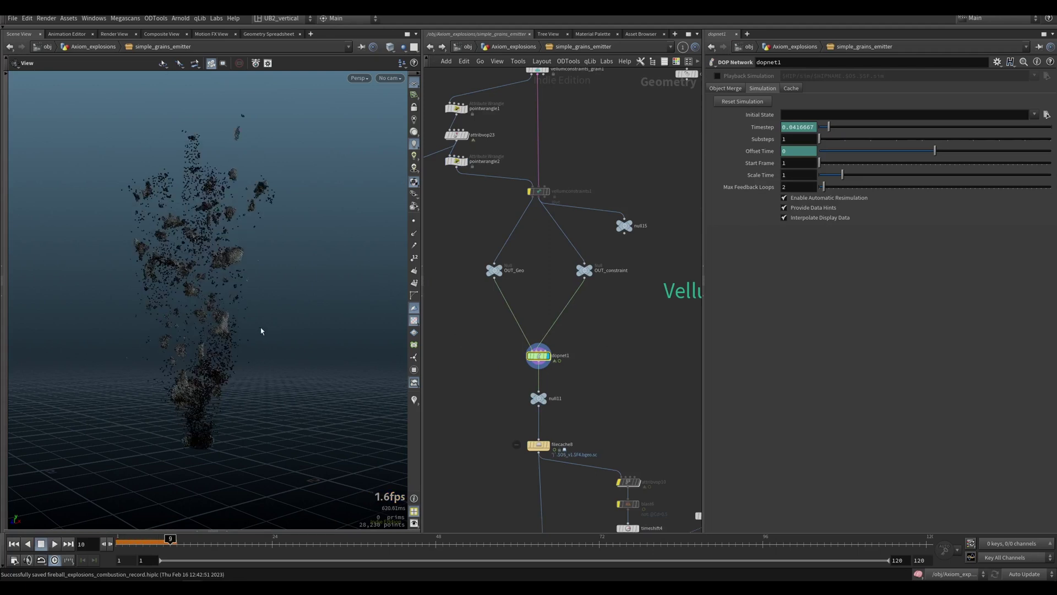
Examine the simulated grain clumps at frame 10 from several angles and distances.
left_click_drag(261, 331, 225, 246)
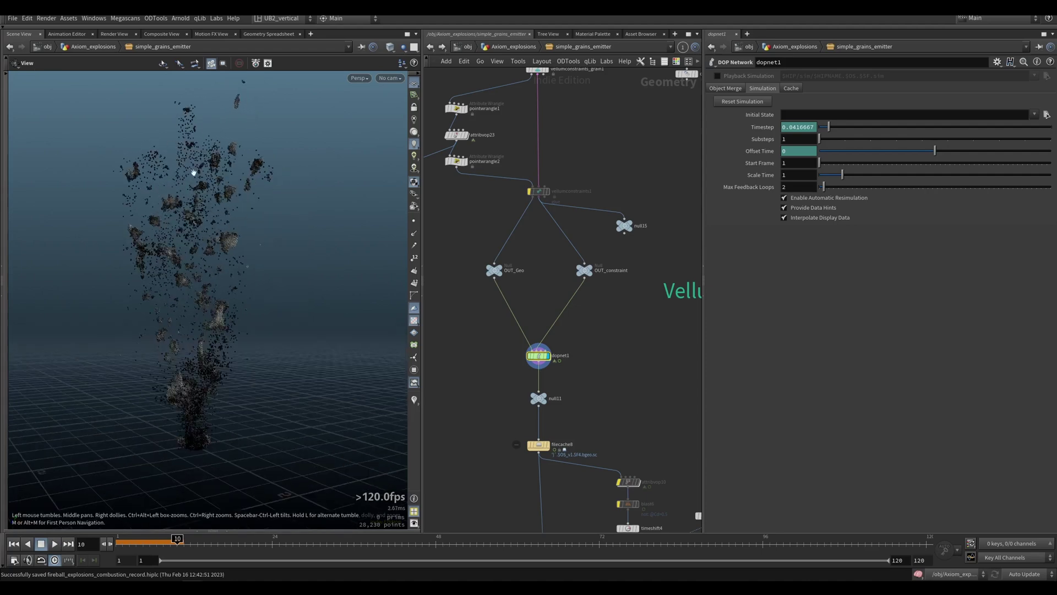
mouse_move(198, 183)
left_mouse_down()
mouse_move(182, 199)
mouse_move(190, 180)
left_mouse_up()
right_click_drag(176, 168, 318, 99)
right_click_drag(262, 206, 189, 299)
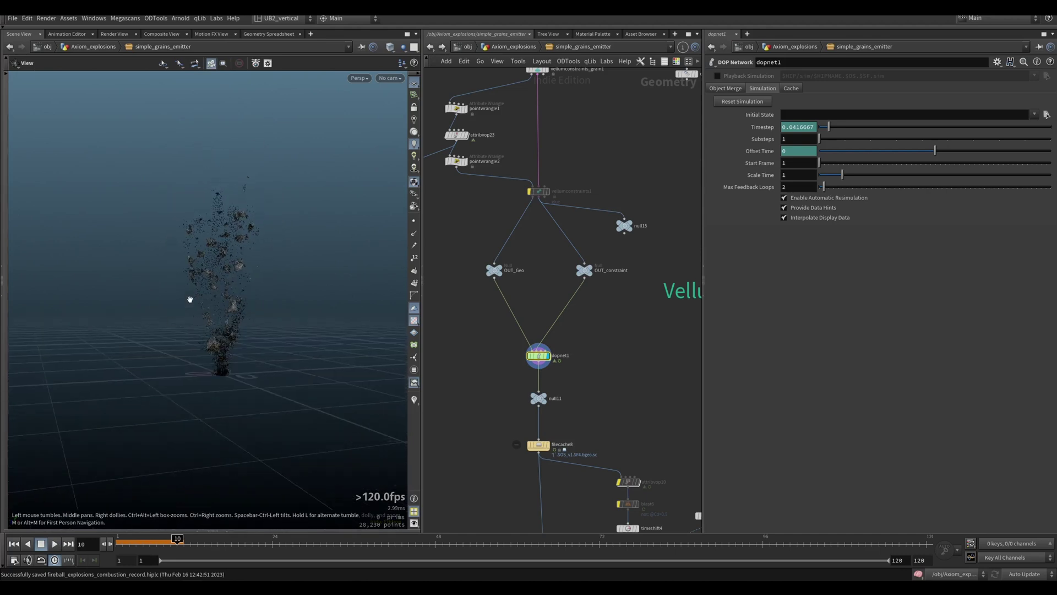
left_click_drag(190, 299, 187, 302)
right_click_drag(187, 302, 240, 297)
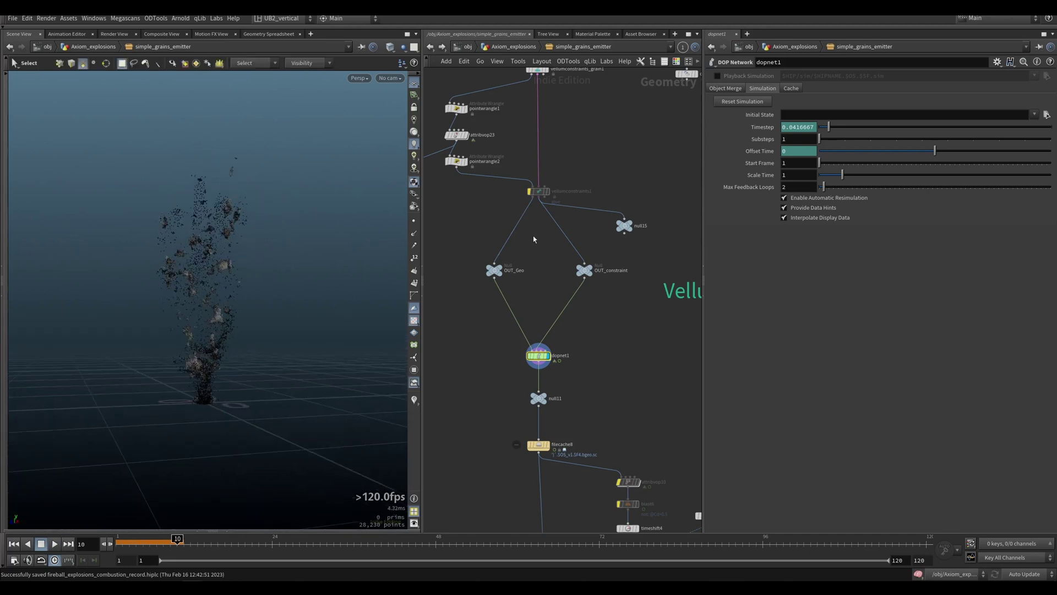
Enable the bypassed vellumconstraints1 node and replay the grains simulation from frame 1 to frame 15.
middle_click_drag(559, 178, 557, 236)
right_click_drag(560, 241, 554, 254)
key("ctrl+Up")
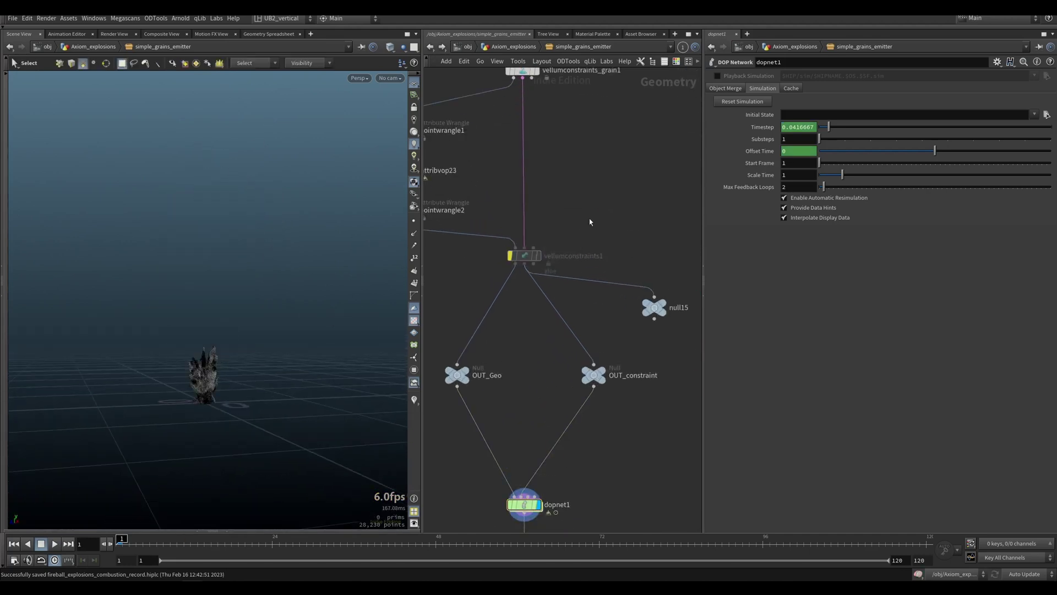
key("b")
left_click_drag(564, 219, 494, 295)
middle_click_drag(521, 388, 516, 299)
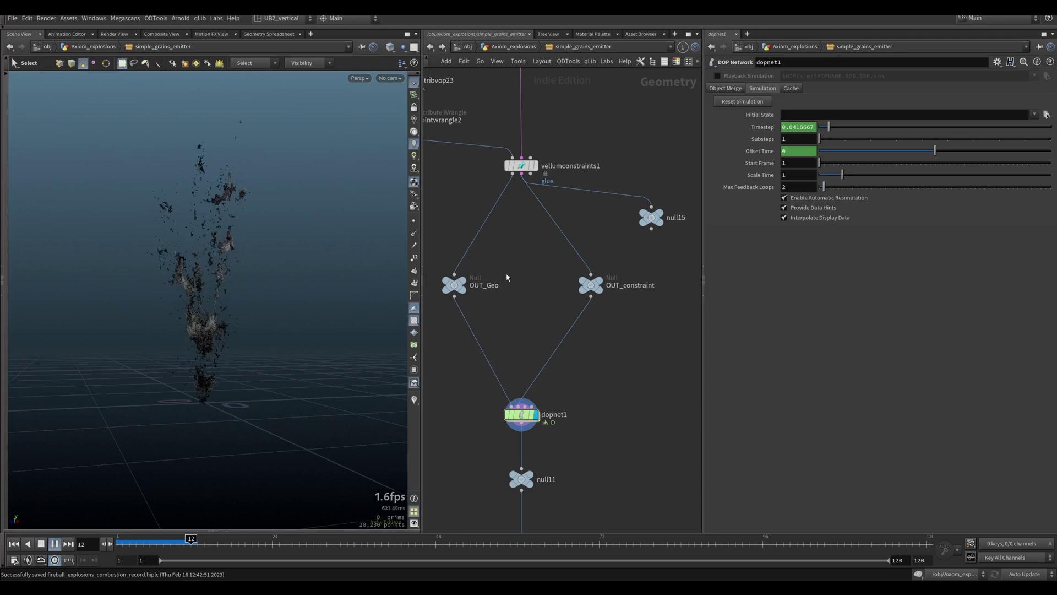
key("Escape")
left_click_drag(196, 215, 223, 266, "alt")
Bypass vellumconstraints1 again and return the timeline to frame 1.
left_click_drag(574, 131, 504, 181)
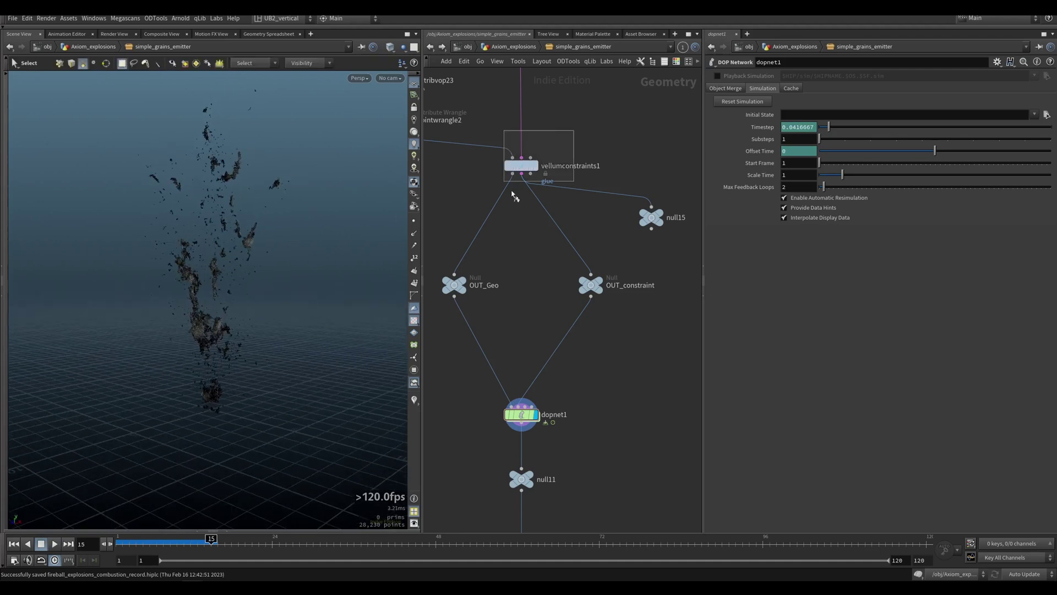
key("b")
key("ctrl+Up")
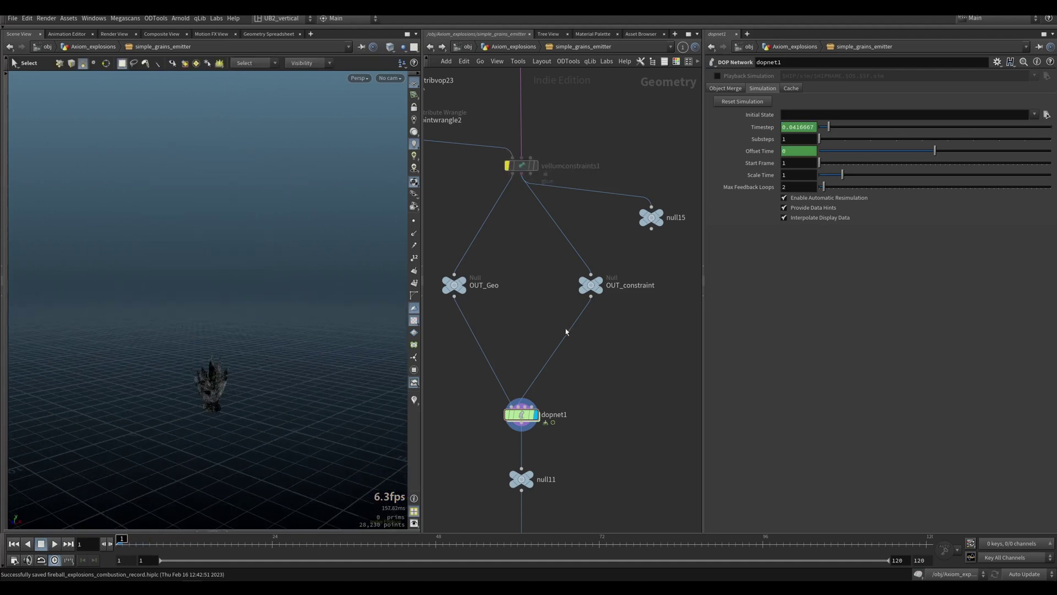
Display null11 and filecache8 below dopnet1 to review the simulated grains up to frame 16.
scroll(551, 317, "down", 5)
middle_click_drag(620, 339, 612, 303)
left_click_drag(551, 241, 489, 279)
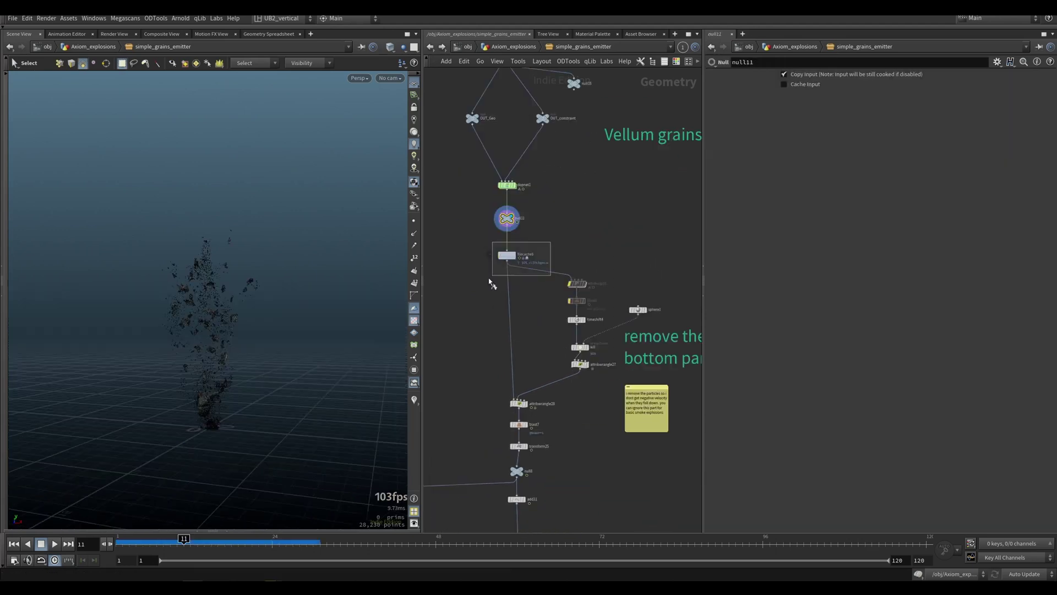
key("r")
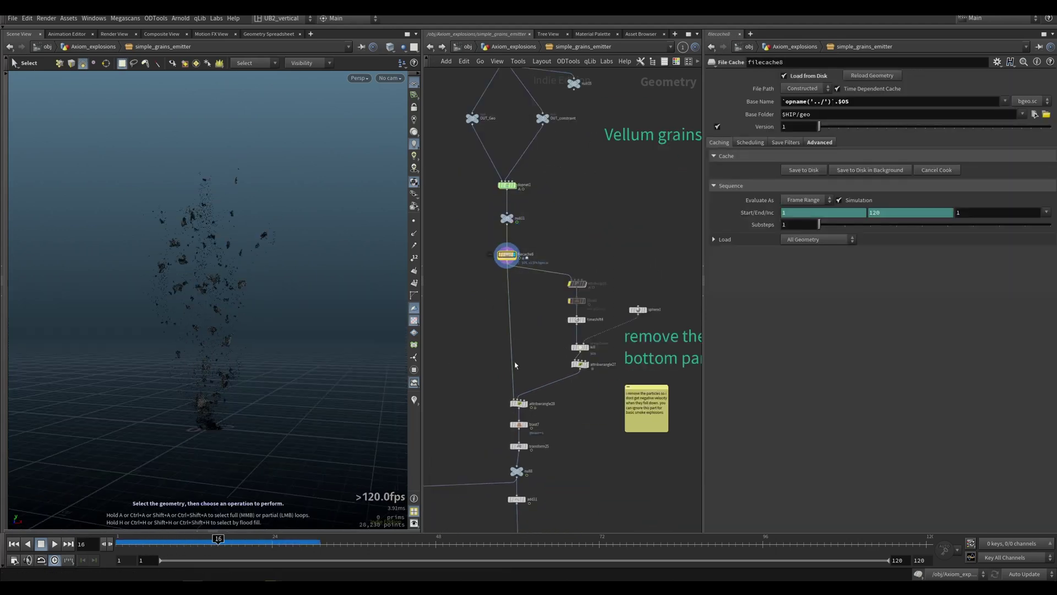
Display the kill group's bounding sphere and attribwrangle27's marking of the bottom particles.
scroll(516, 365, "up", 2)
left_click(559, 313)
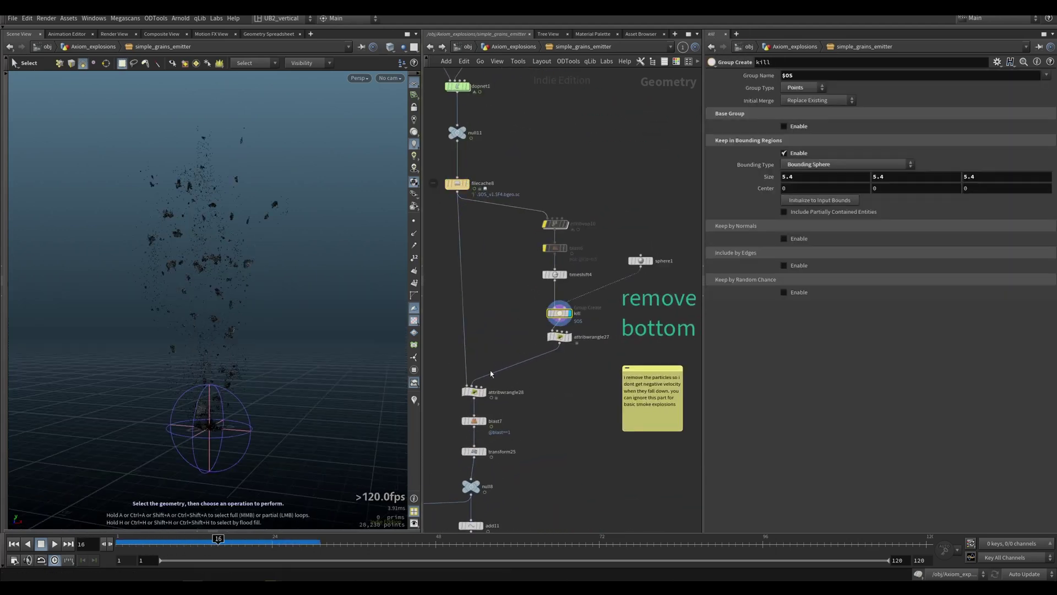
left_click(569, 336)
left_click(527, 334)
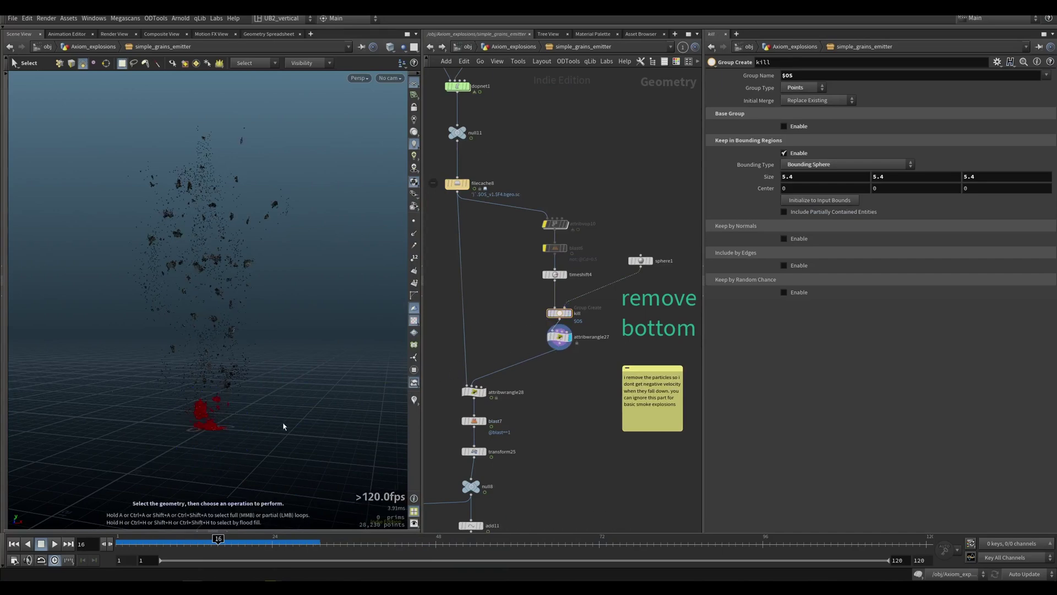
Scrub through the cached frames and display attribwrangle28 with its VEX code transferring Cd and blast.
scroll(283, 427, "up", 2)
left_click_drag(218, 542, 174, 559)
left_click(484, 392)
left_click(474, 392)
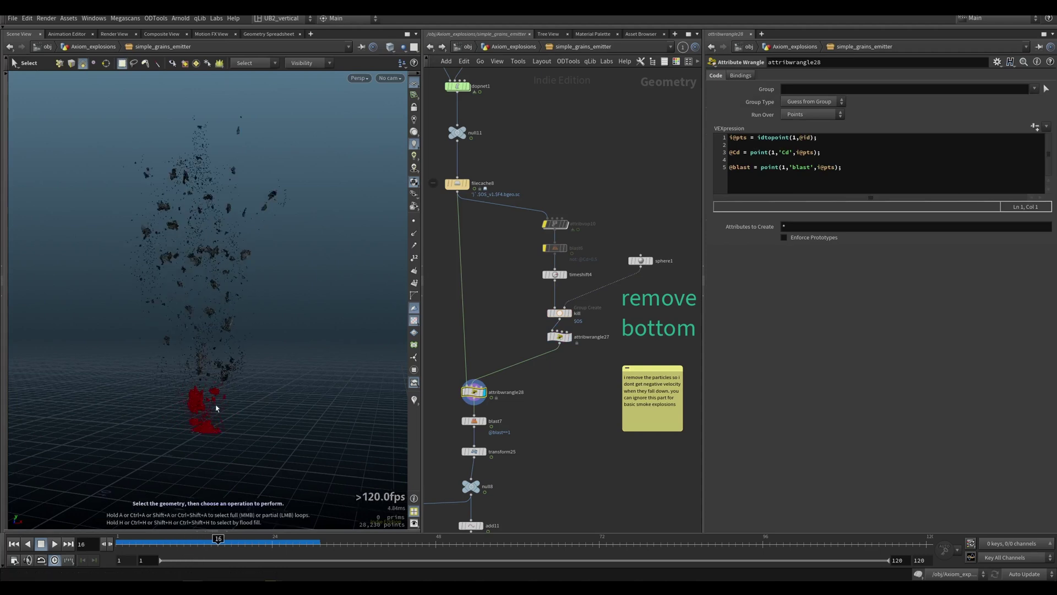
Display blast7, scrub its particles over time, and compare them with attribwrangle28's output at frame 28.
middle_click_drag(540, 313, 549, 295)
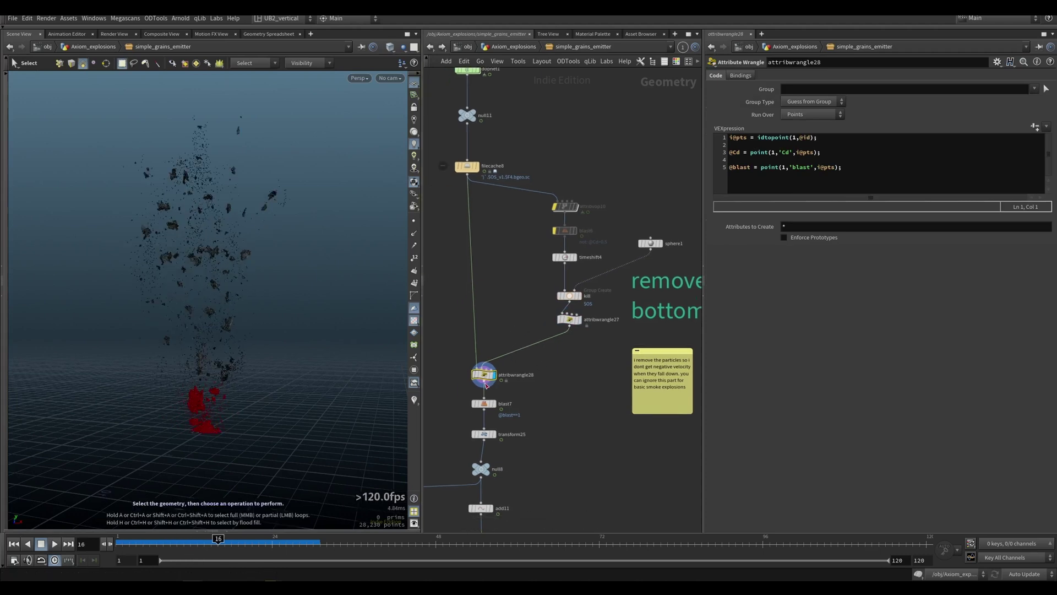
left_click_drag(495, 408, 492, 408)
left_click(494, 404)
left_click_drag(194, 545, 157, 544)
left_click(494, 374)
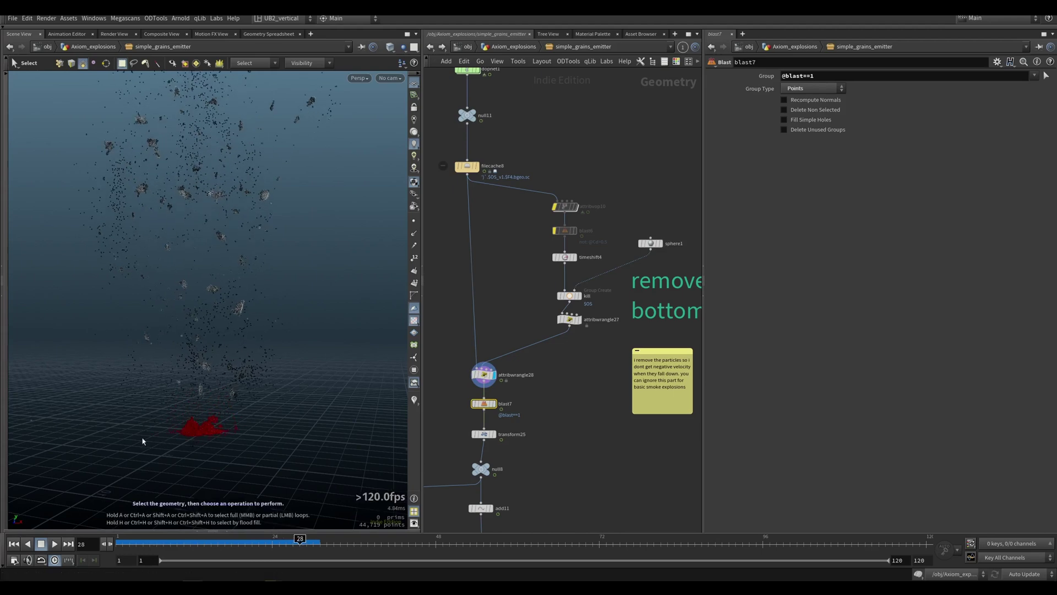
Inspect attribwrangle28's marked bottom particles at frame 28, and display blast7's result with them removed.
left_click_drag(191, 446, 244, 363, "alt")
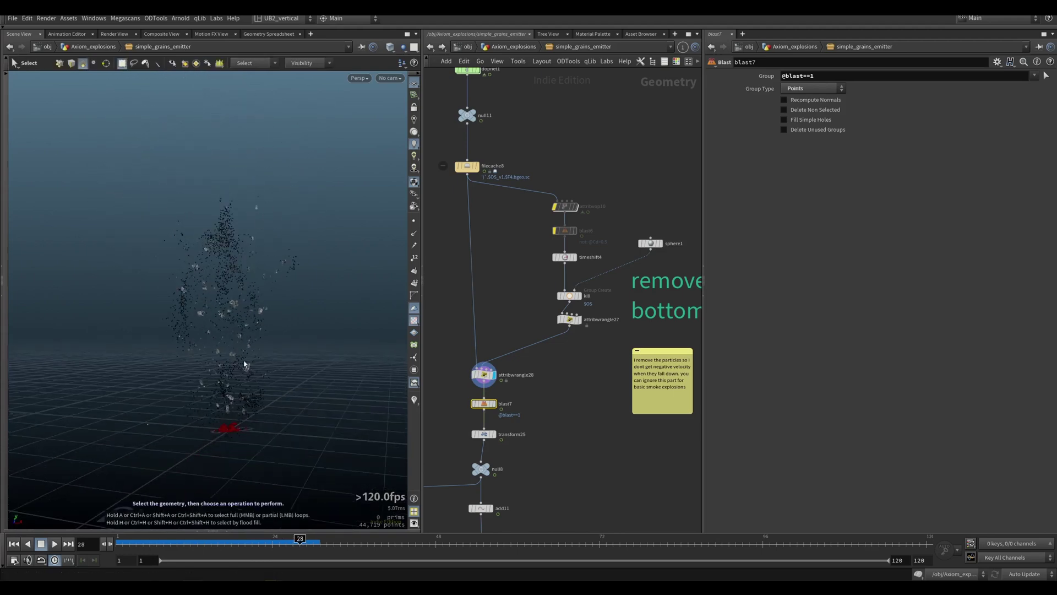
right_click_drag(233, 424, 230, 378, "alt")
middle_click_drag(491, 406, 504, 379)
left_click(506, 376)
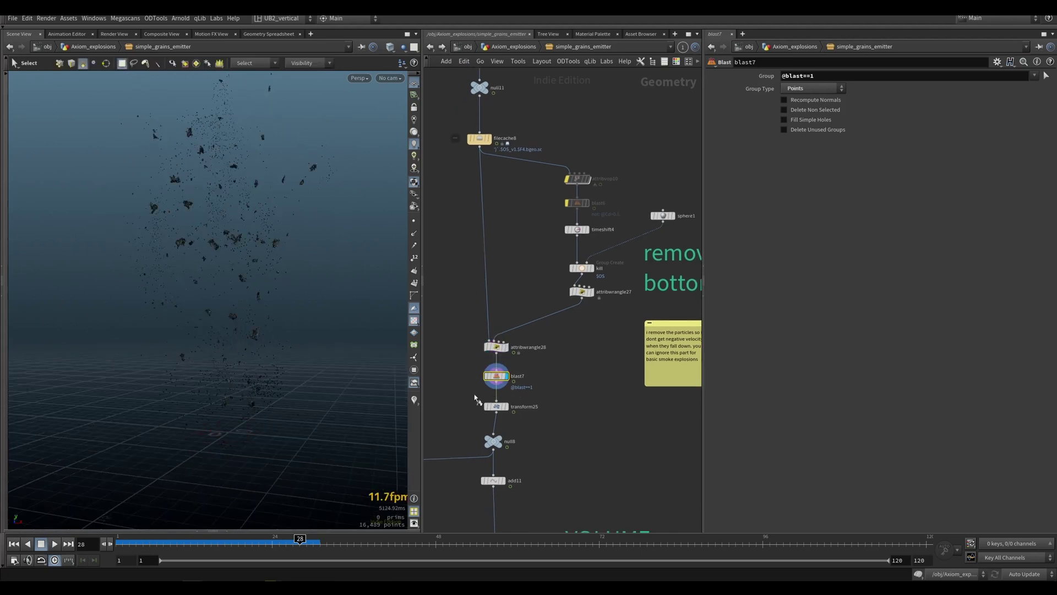
Display transform25 with its uniform scale setting, followed by the null directly below it.
left_click(506, 406)
left_click(495, 406)
middle_click_drag(539, 449, 551, 356)
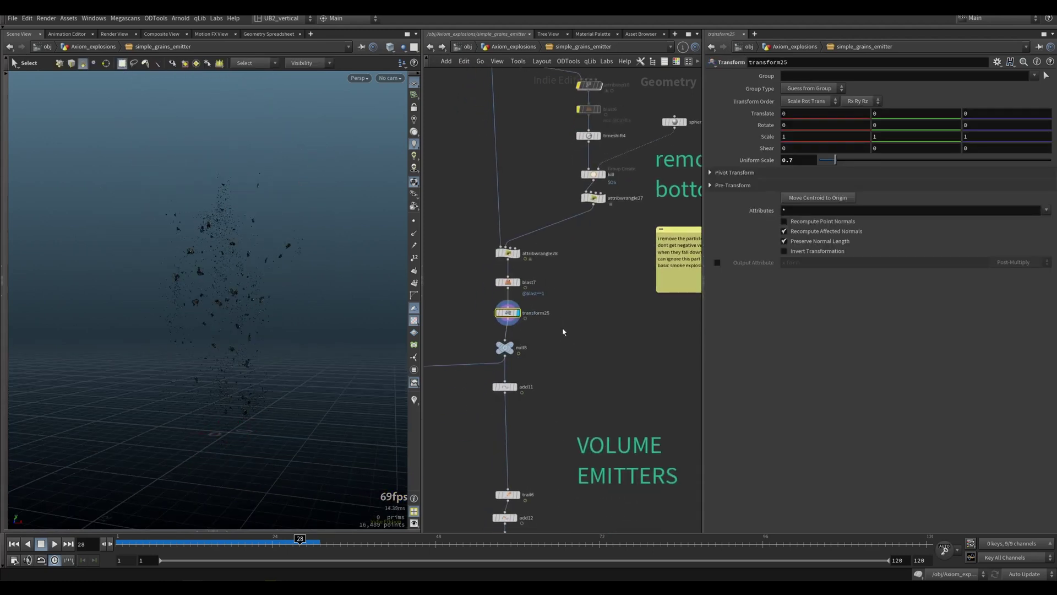
left_click(514, 347)
scroll(551, 355, "down", 6)
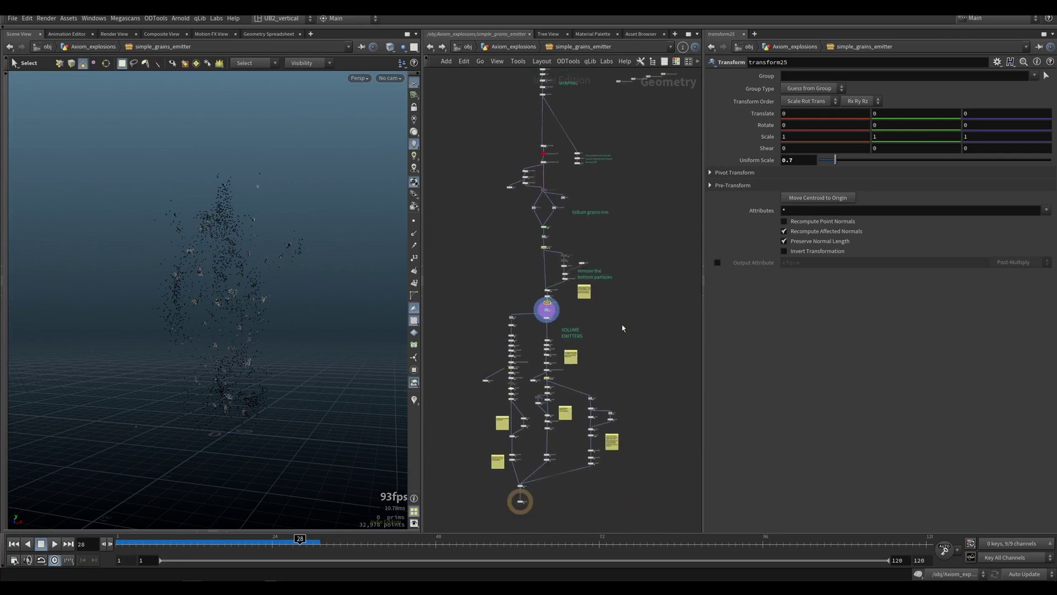
Display merge6 at the end of the first volume emitter strand and inspect its node information and volume at frame 11.
scroll(563, 377, "up", 3)
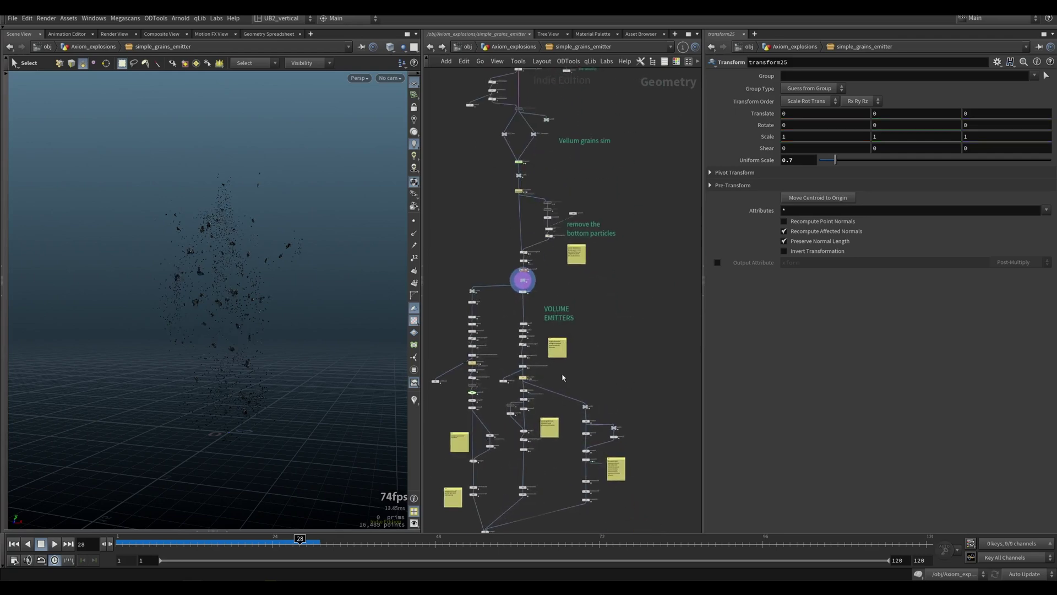
left_click_drag(430, 268, 496, 344)
left_click_drag(469, 275, 461, 308)
middle_click_drag(450, 358, 486, 313)
scroll(528, 407, "up", 5)
left_click(482, 381)
left_click_drag(474, 401, 522, 375)
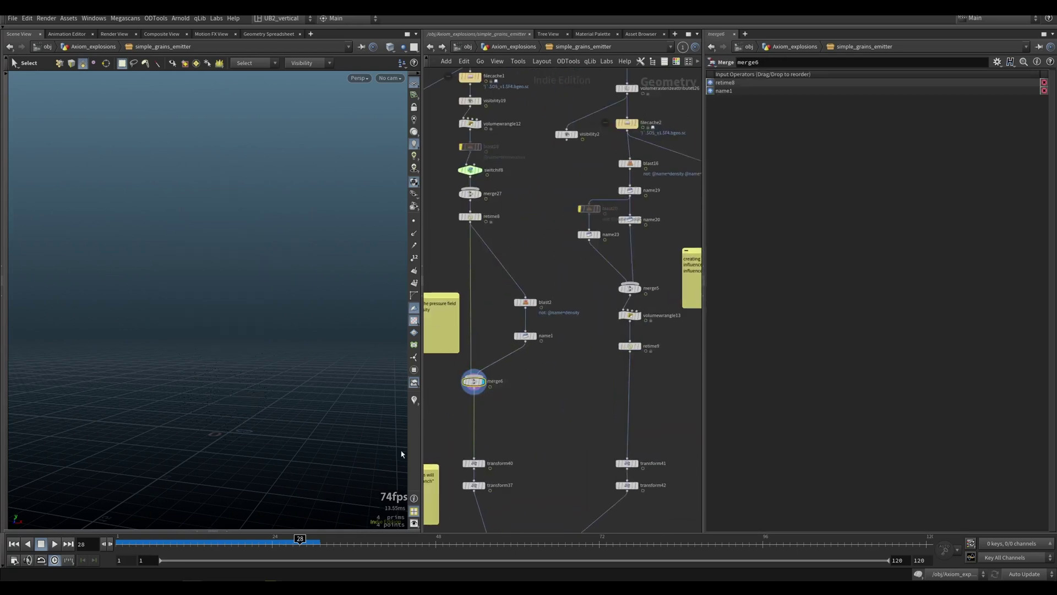
middle_click(475, 382)
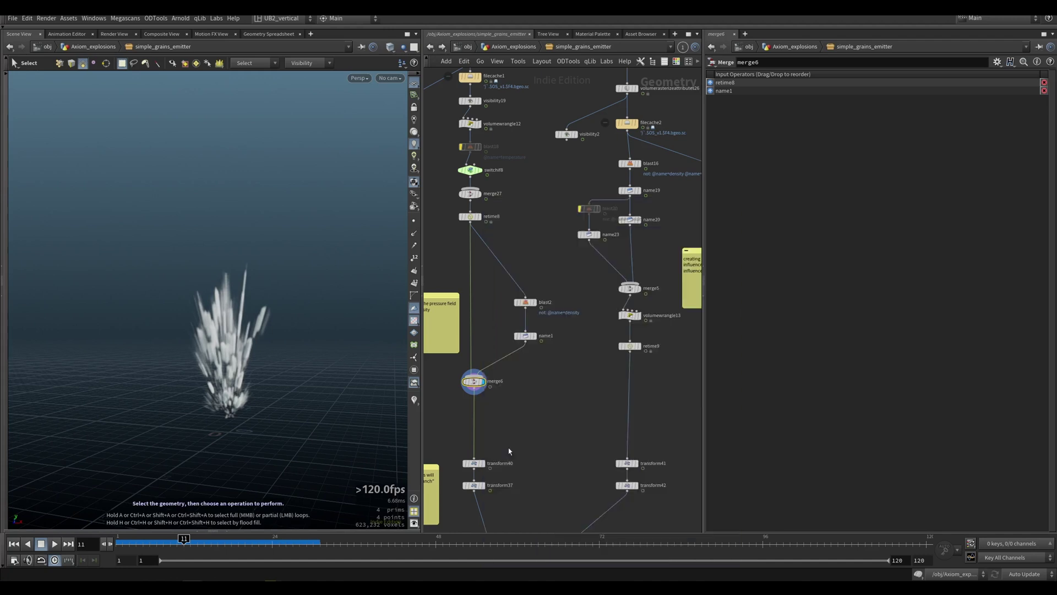
Examine the layout of the volume emitter strands, selecting visibility1 to show its settings.
scroll(509, 448, "down", 5)
middle_click_drag(528, 308, 565, 330)
left_click_drag(474, 147, 460, 303)
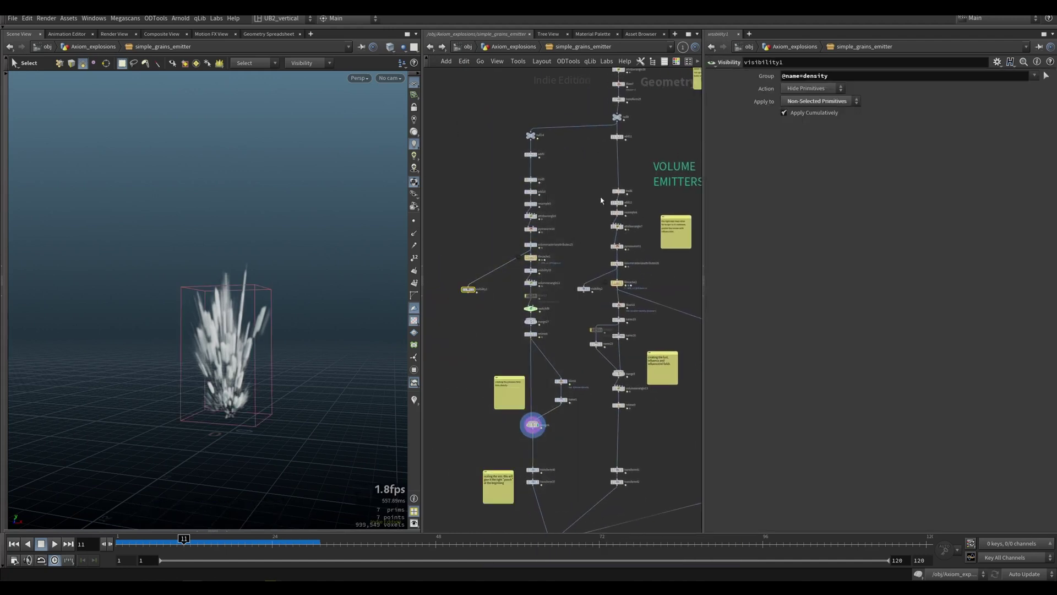
left_click_drag(591, 176, 584, 287)
middle_click_drag(587, 234, 510, 209)
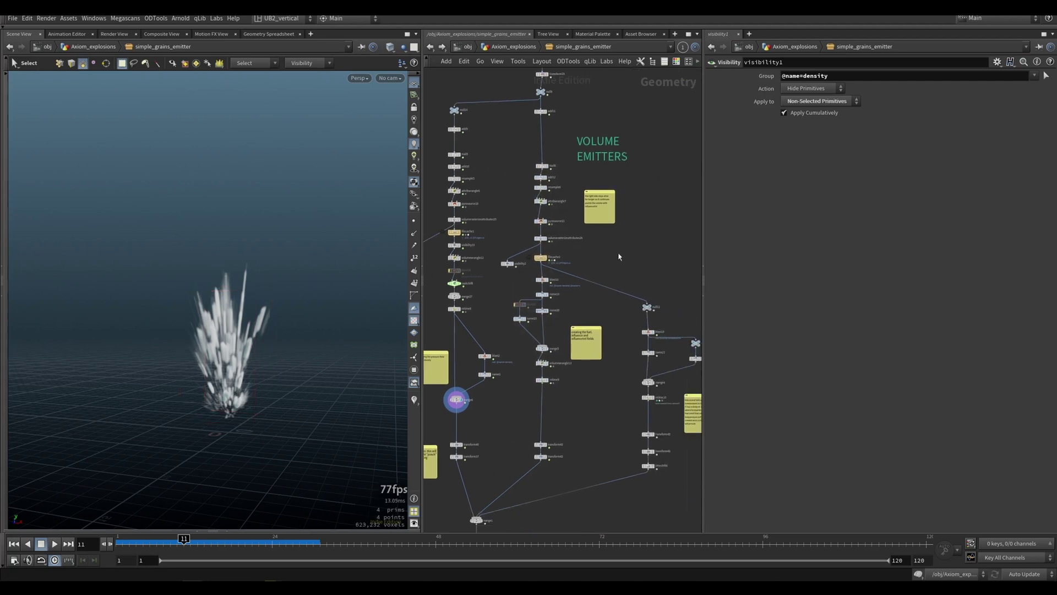
middle_click_drag(619, 256, 521, 198)
left_click_drag(642, 210, 543, 222)
Select filecache2, display trail6 at the start of its strand, and scrub the trails to frame 16.
middle_click_drag(476, 250, 591, 306)
scroll(593, 258, "up", 5)
left_click_drag(588, 249, 509, 278)
key("r")
middle_click_drag(486, 70, 495, 230)
left_click(543, 226)
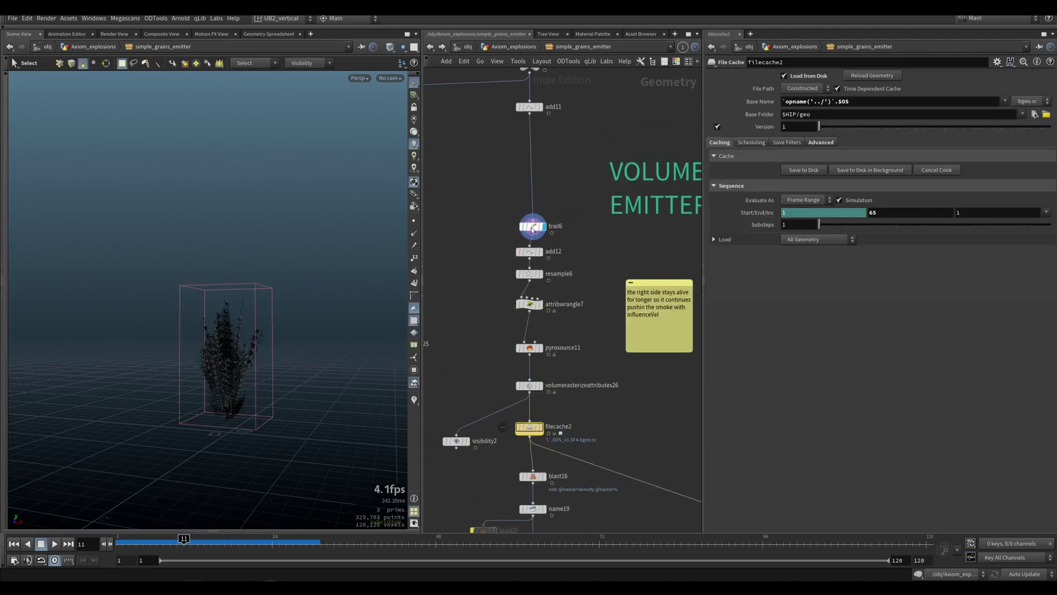
left_click_drag(534, 226, 531, 219)
left_click_drag(198, 545, 219, 548)
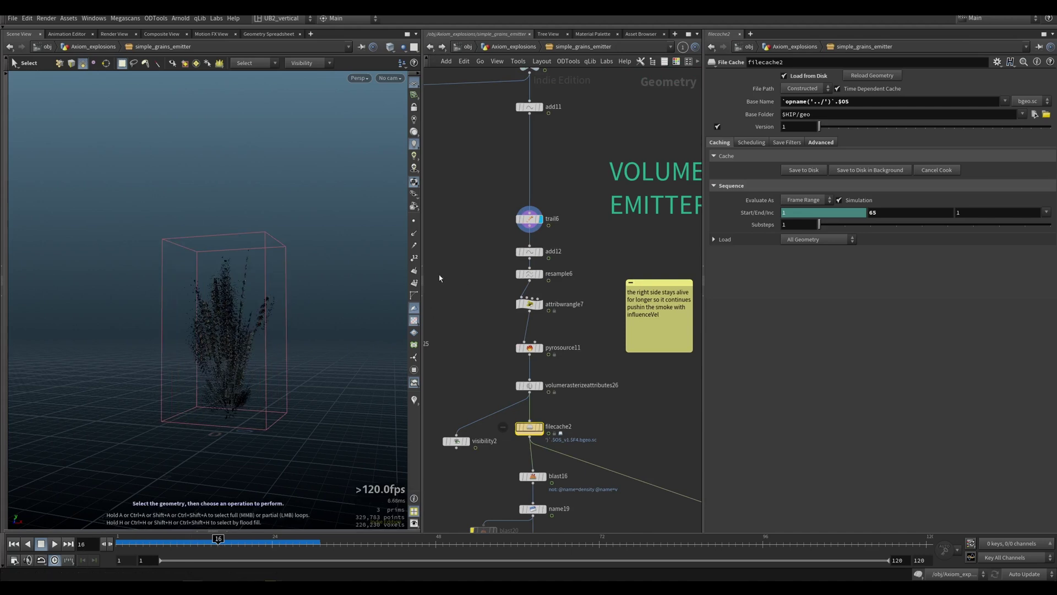
Display add12 and resample6, and compare them with the source particles at add11.
left_click(540, 252)
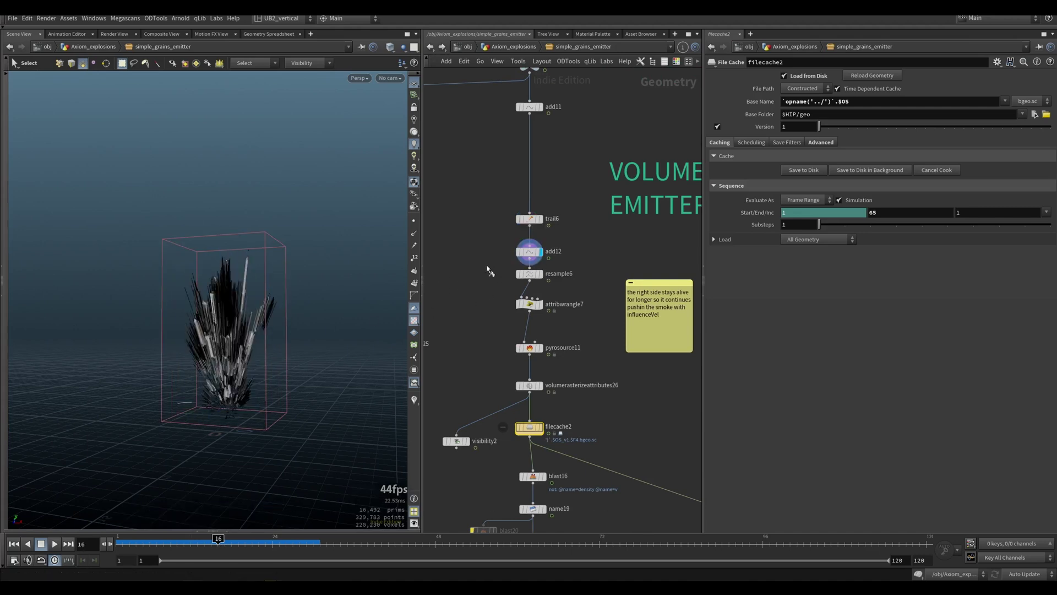
left_click(541, 274)
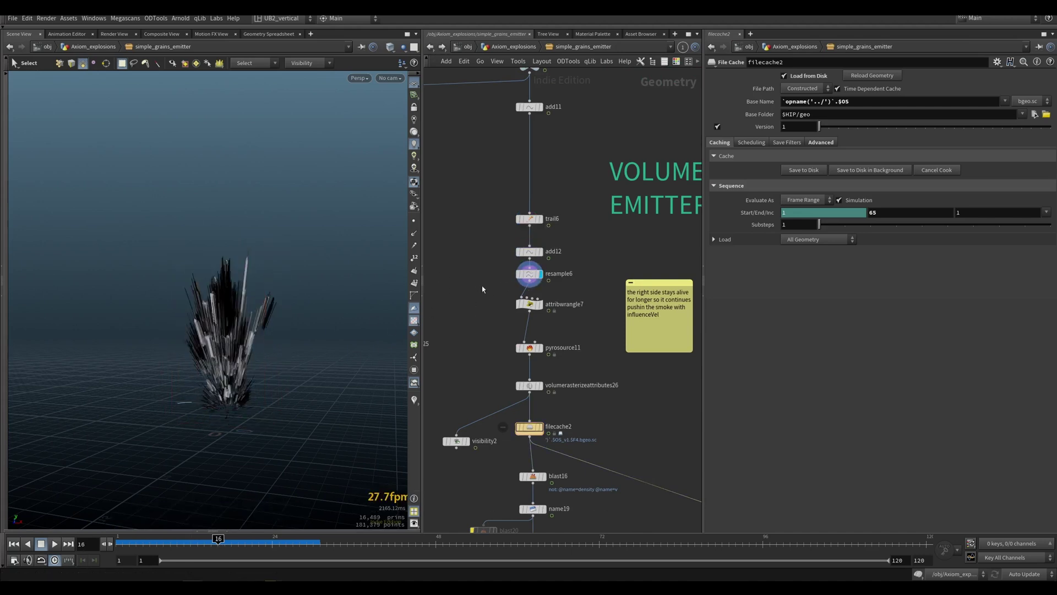
left_click(523, 219)
left_click(530, 107)
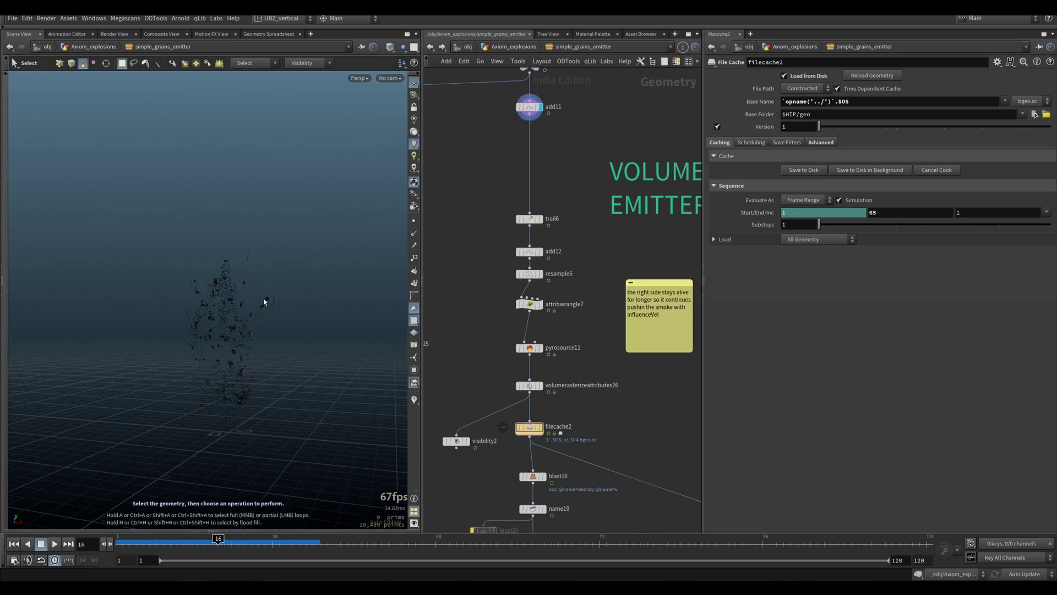
scroll(259, 311, "up", 3)
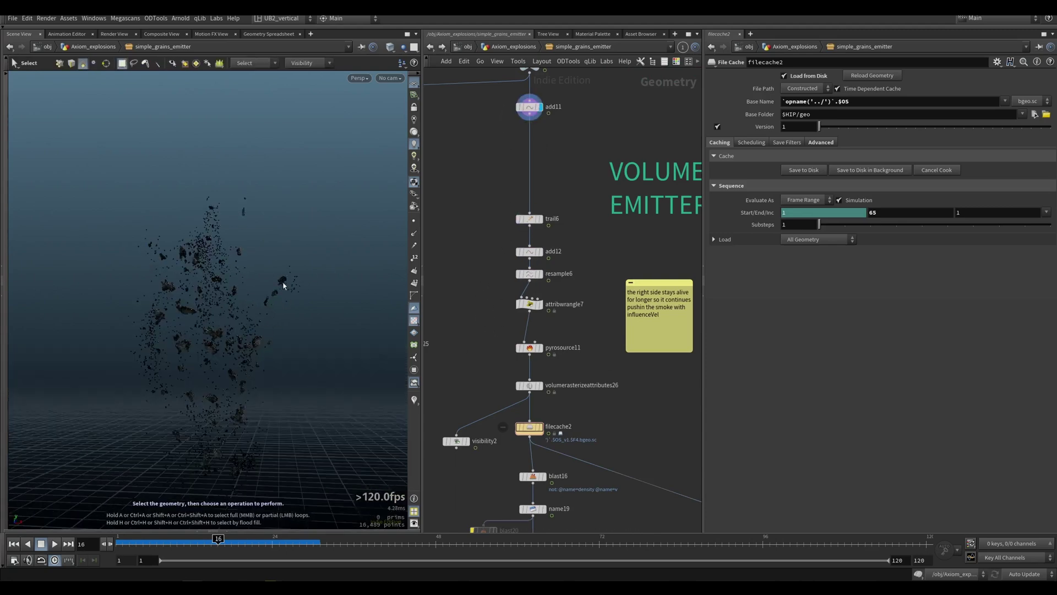
left_click_drag(259, 348, 280, 354, "alt")
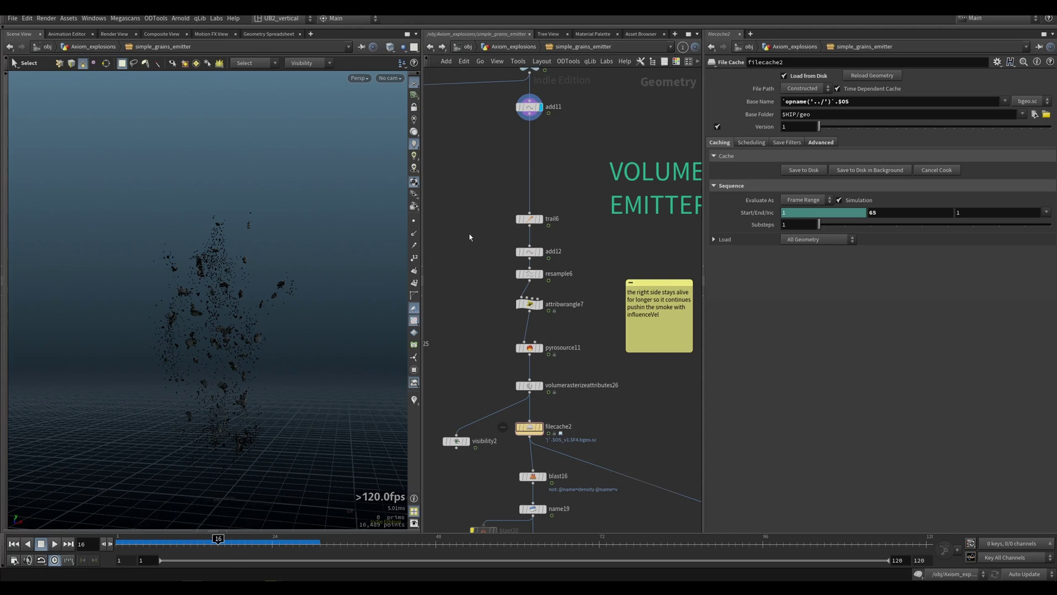
Display resample6 with its segment settings and scrub the resampled trails to frame 19.
key("r")
left_click(529, 220)
left_click(529, 275)
left_click(529, 275)
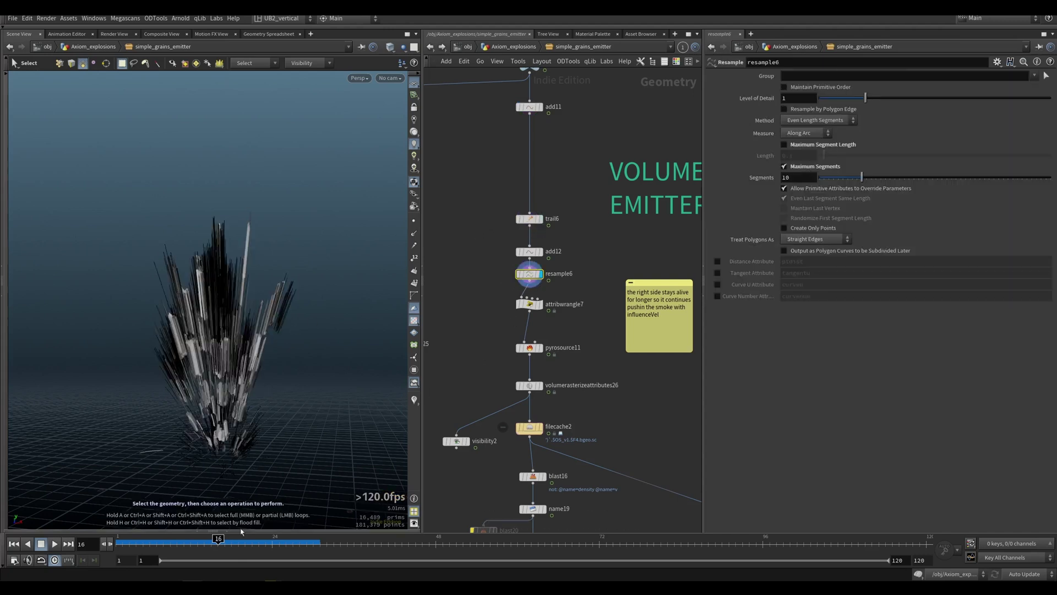
left_click_drag(212, 543, 241, 548)
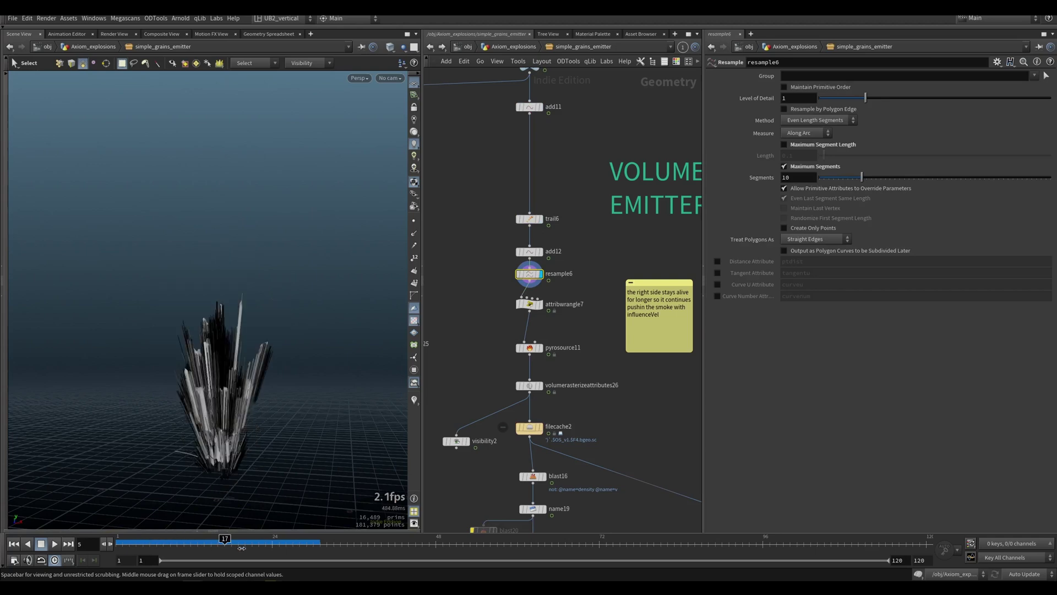
Display attribwrangle7 and volumerasterizeattributes26, select the nodes from resample6 through the rasterize node, and inspect its node information.
left_click(540, 304)
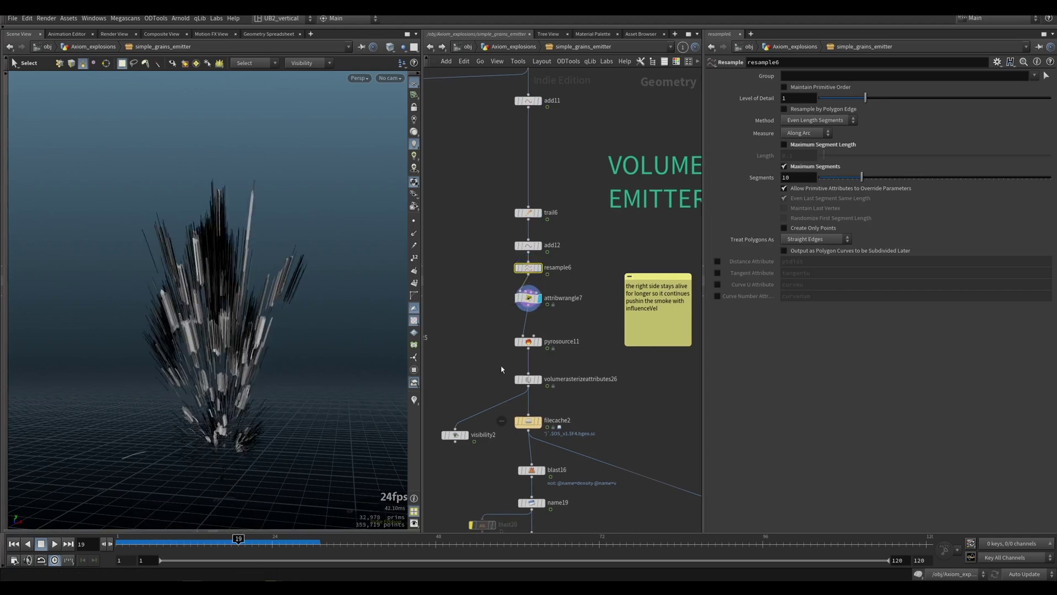
left_click(538, 380)
left_click_drag(489, 366, 533, 393)
left_click_drag(493, 271, 551, 376)
middle_click_drag(529, 384, 525, 337)
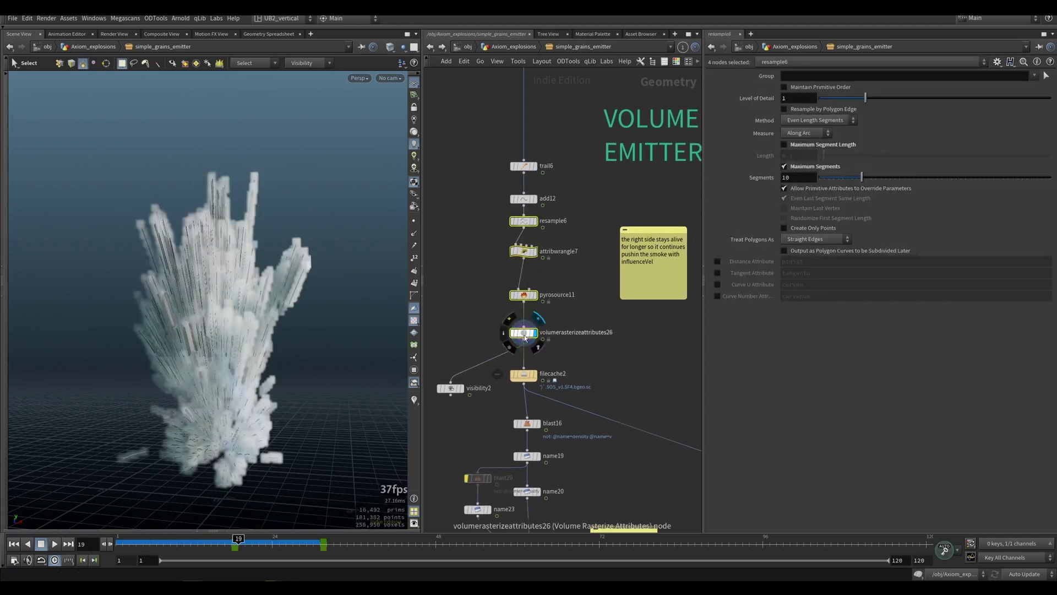
middle_click(525, 338)
Display filecache2 and merge5, and show name20's settings that name the density volume influence.
middle_click_drag(552, 370, 557, 265)
left_click(539, 270)
middle_click_drag(551, 443, 539, 352)
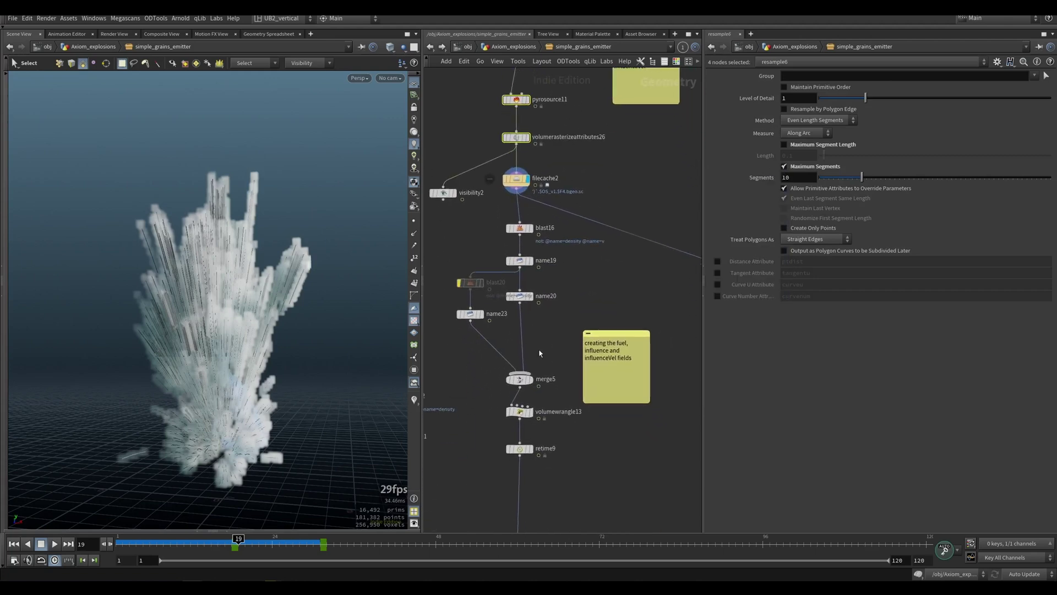
left_click(532, 379)
left_click_drag(553, 358, 516, 388)
left_click_drag(544, 315, 509, 287)
left_click(519, 296)
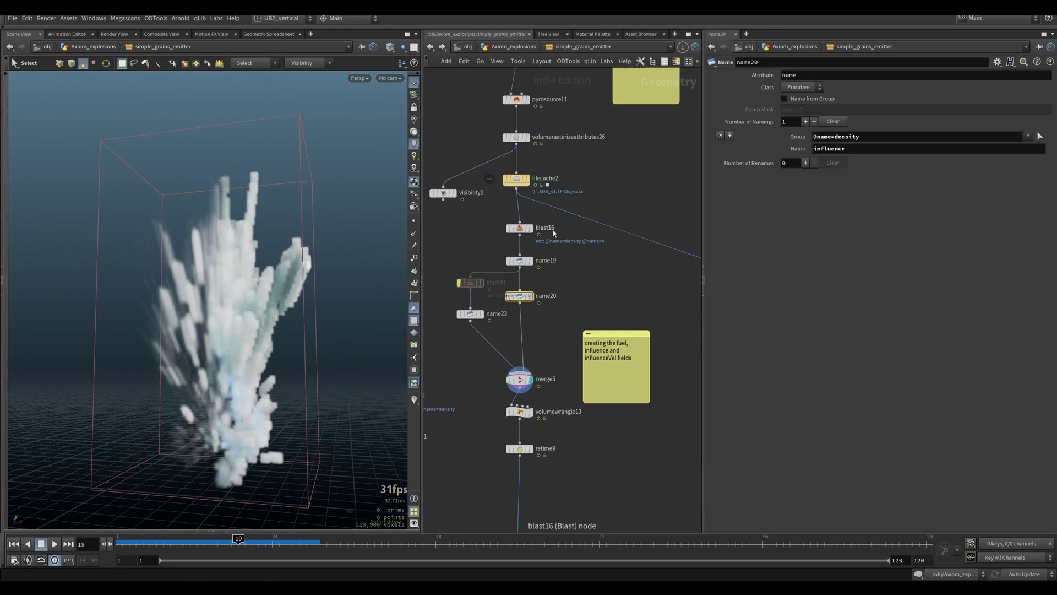
Review blast16 and the name nodes below it, and inspect the fields combined in merge5.
left_click(530, 228)
left_click(519, 228)
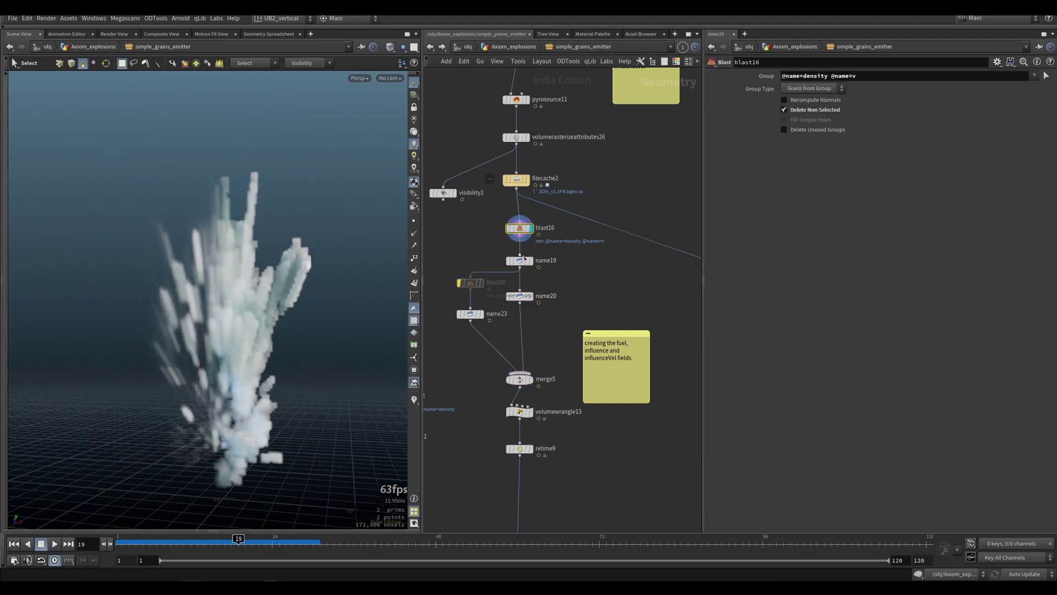
left_click(523, 259)
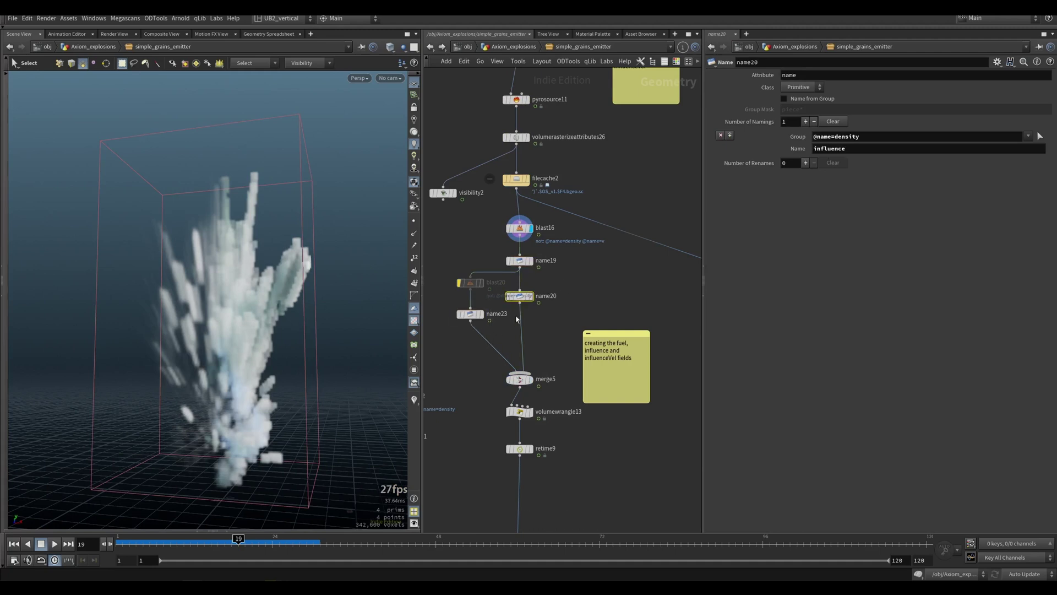
middle_click(517, 297)
left_click(530, 378)
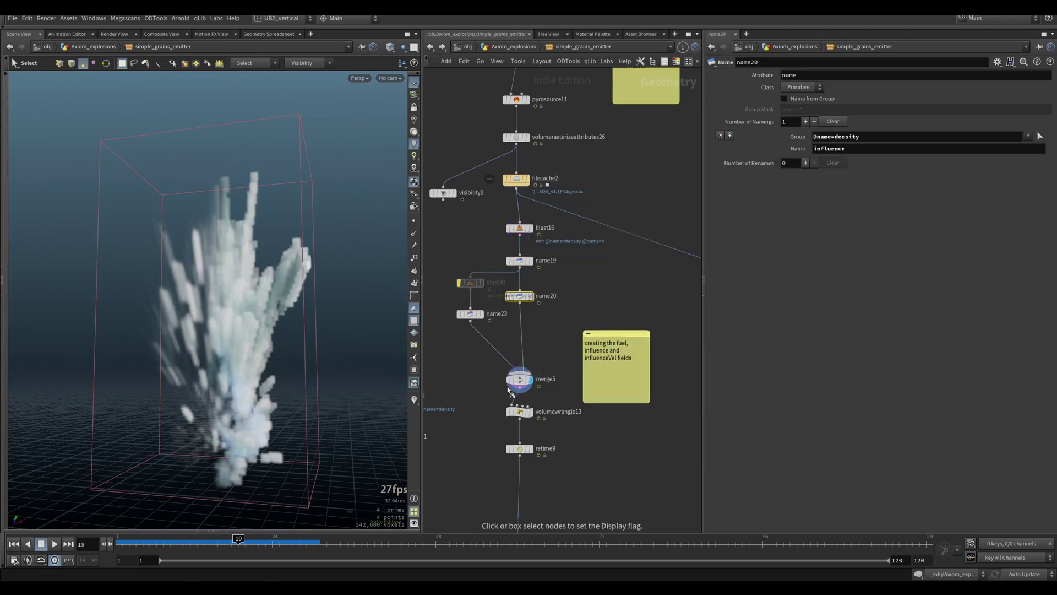
left_click(518, 379)
middle_click(520, 382)
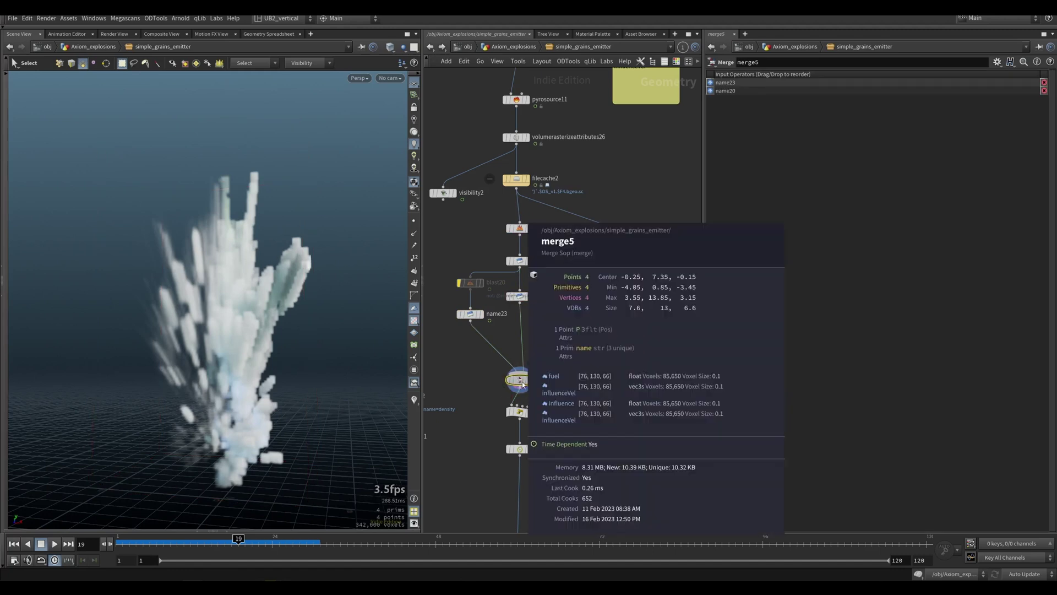
Display volumewrangle13 with its VEX code multiplying the influence field, and scrub the volume over time.
left_click(530, 411)
left_click(520, 411)
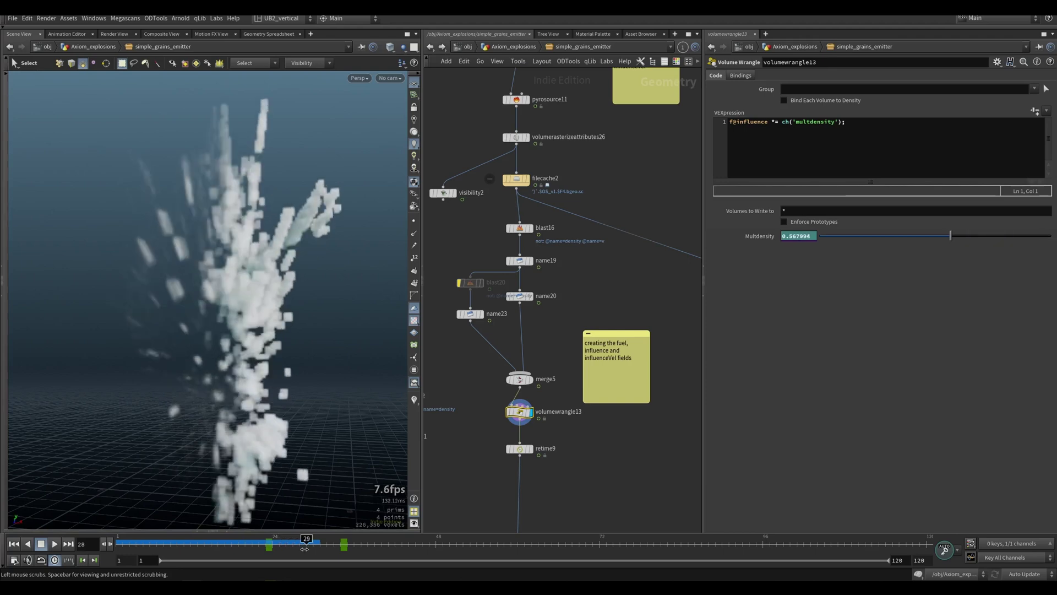
left_click_drag(304, 547, 252, 547)
Display retime9 with its settings, play the retimed volume, and return to frame 1.
middle_click_drag(491, 439, 502, 356)
left_click(542, 368)
left_click_drag(552, 353, 497, 363)
middle_click_drag(497, 363, 493, 344)
key("Up")
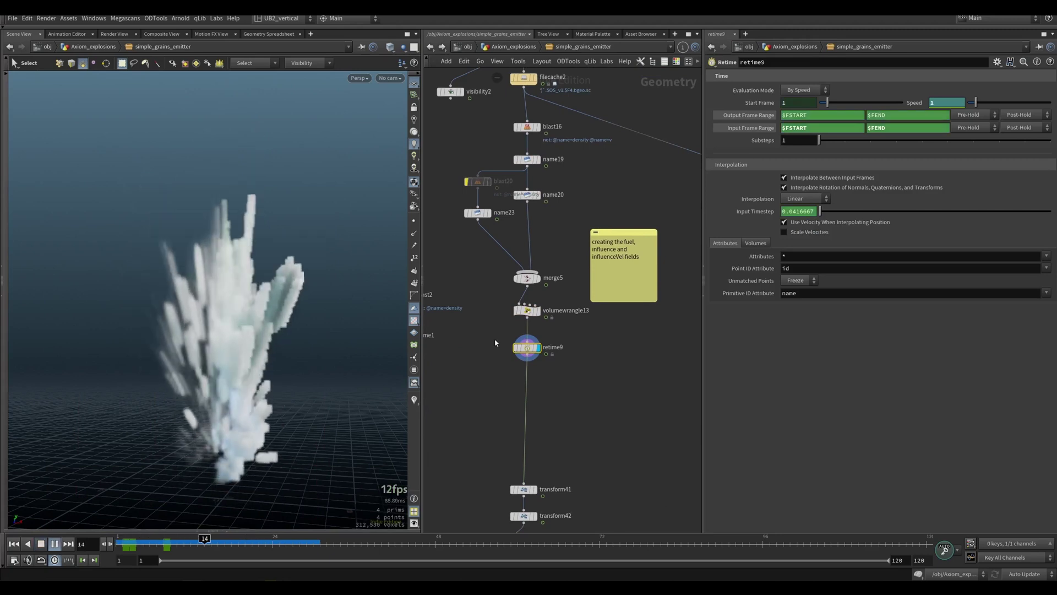
key("ctrl+Up")
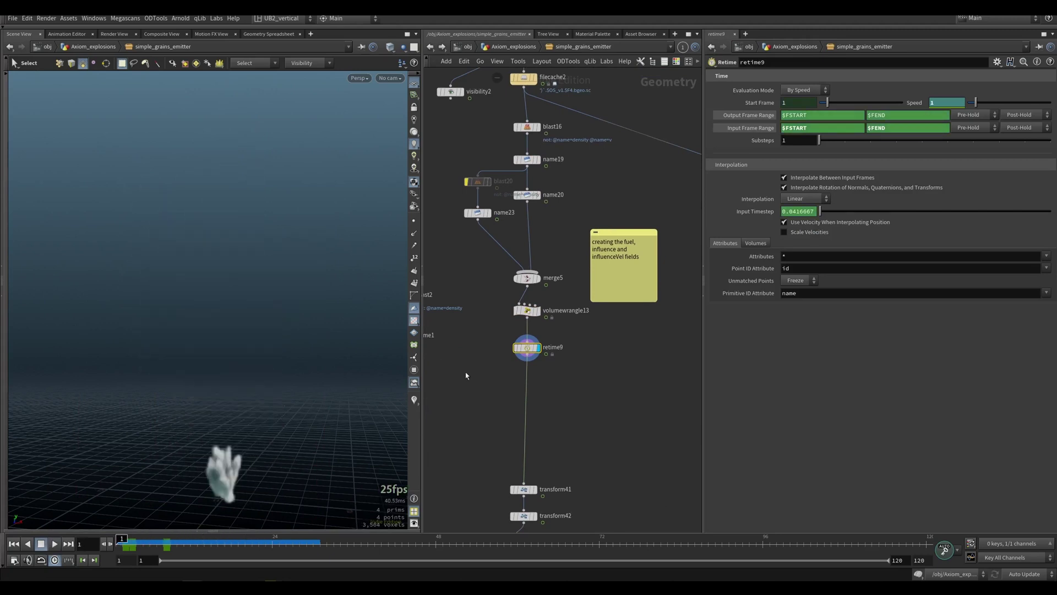
Display transform41 with its uniform scale setting and play the volume animation up to frame 19.
middle_click_drag(484, 455, 472, 356)
left_click(520, 390)
left_click(510, 390)
key("Up")
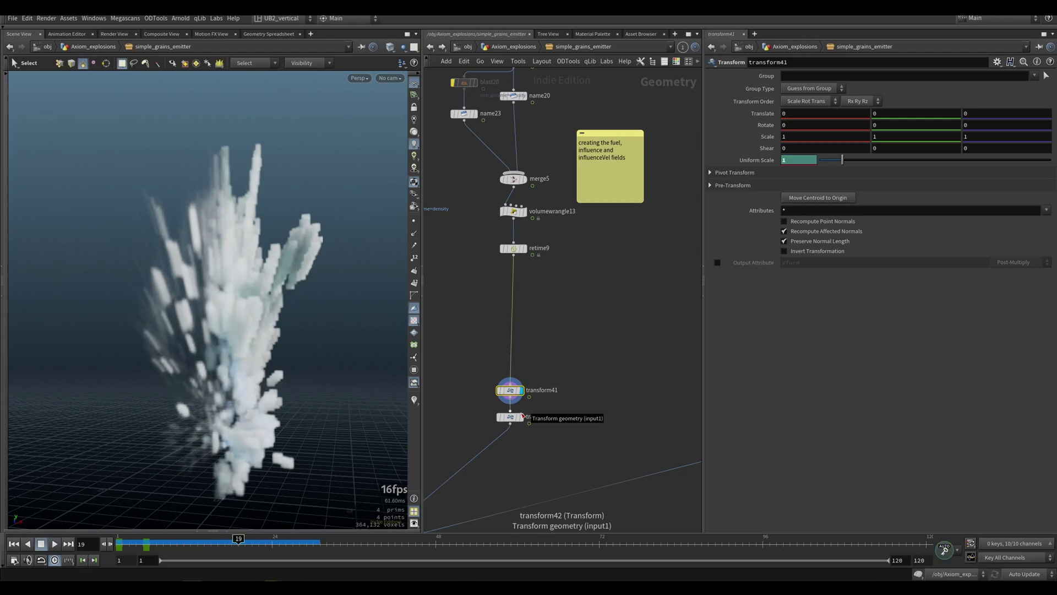
Display transform37 below merge6's strand and inspect its scale setting and node information.
scroll(550, 358, "down", 5)
scroll(569, 325, "up", 4)
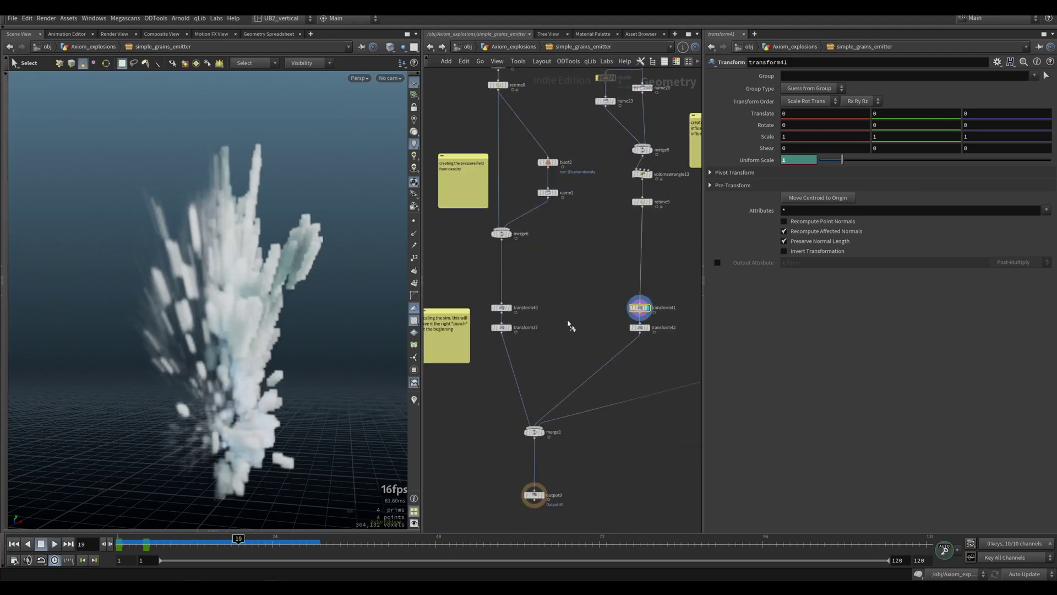
left_click(501, 328)
middle_click(502, 331)
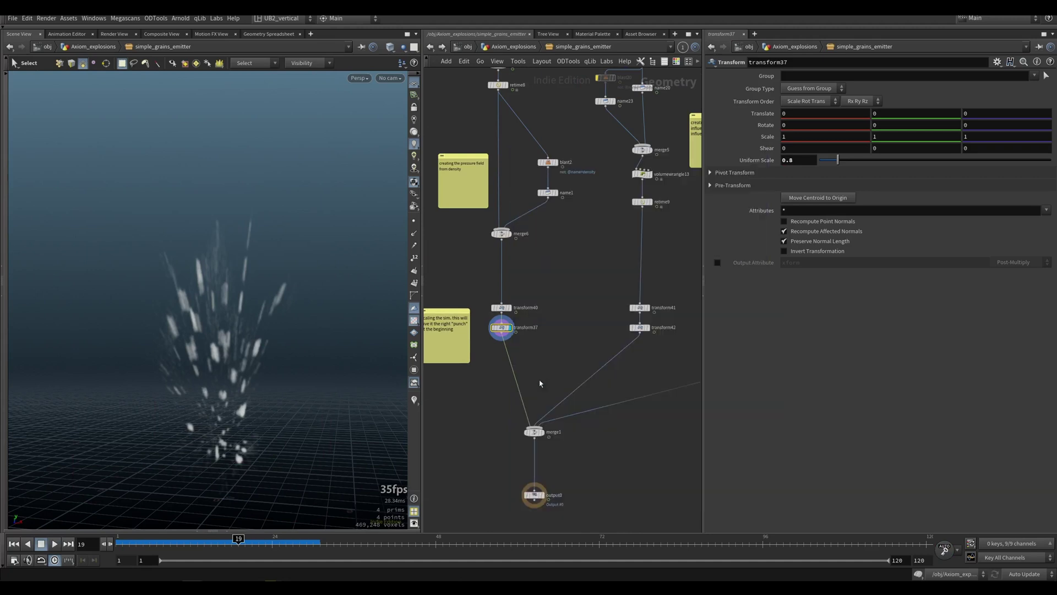
Inspect name21 in the temperature strand and display blast19, which isolates the temperature volume.
scroll(537, 353, "down", 5)
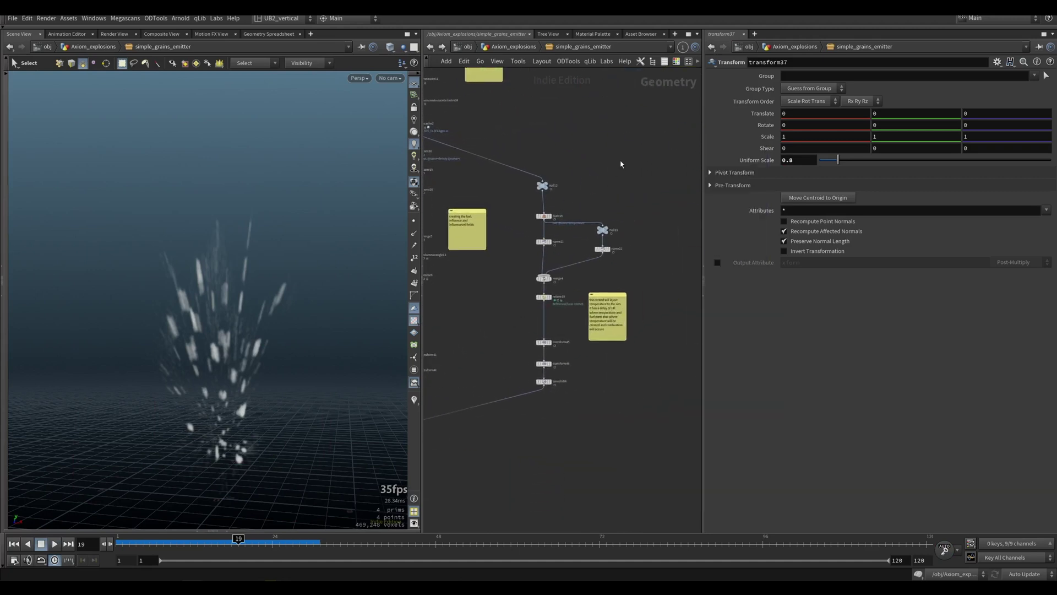
scroll(536, 336, "up", 3)
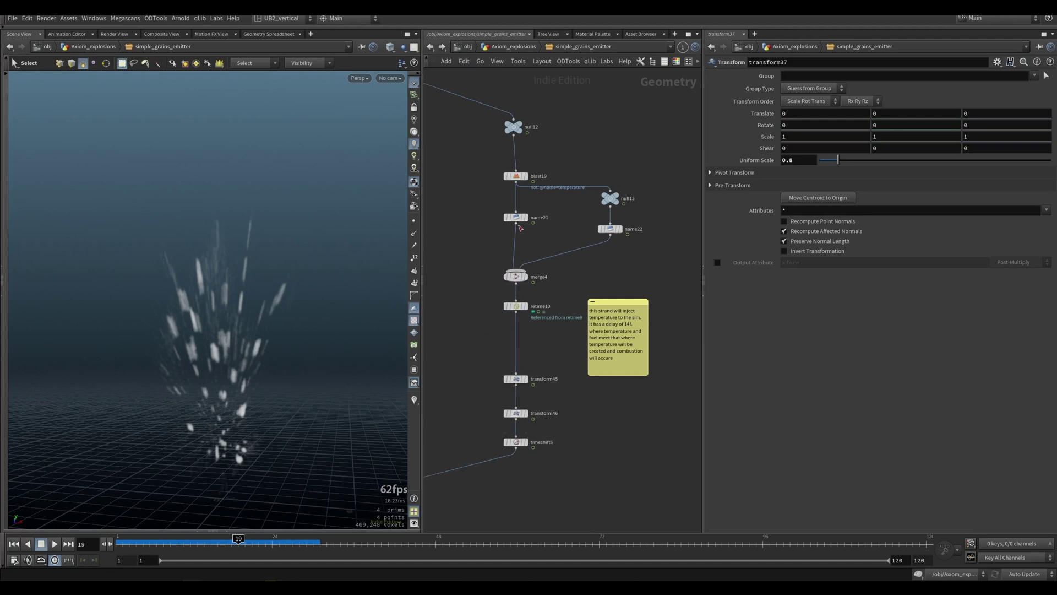
middle_click(518, 219)
left_click(521, 176)
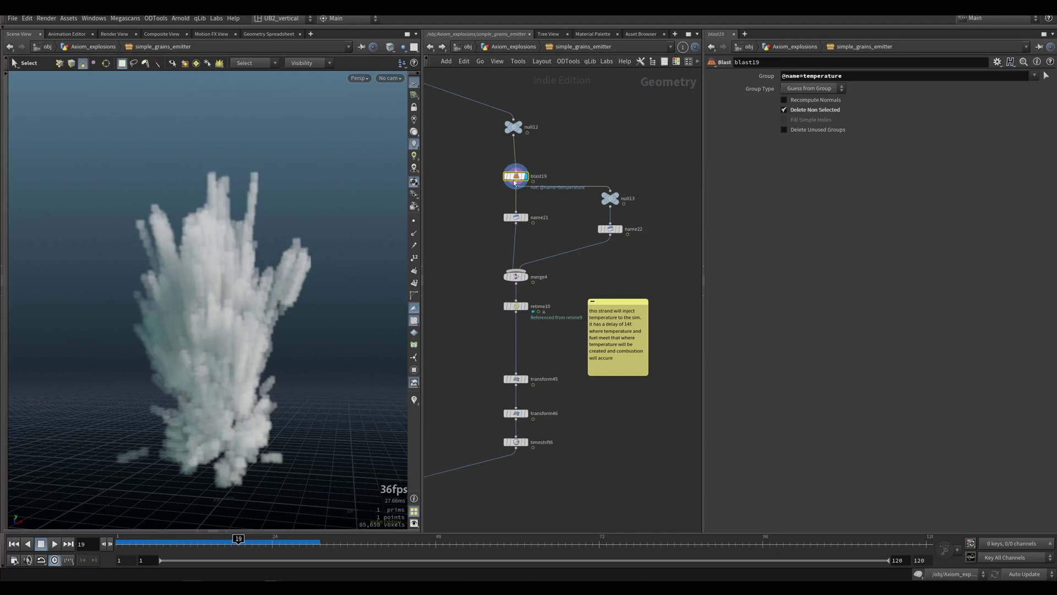
Inspect the node information of name21 and name22 in the temperature strand, and display merge4 and retime10.
middle_click(516, 181)
middle_click(516, 217)
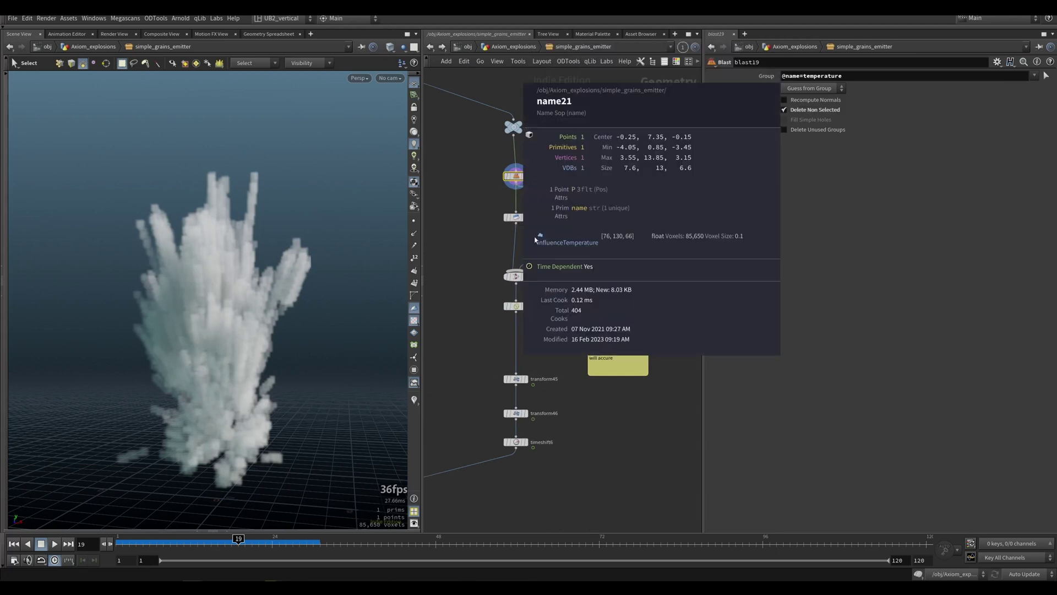
middle_click(615, 230)
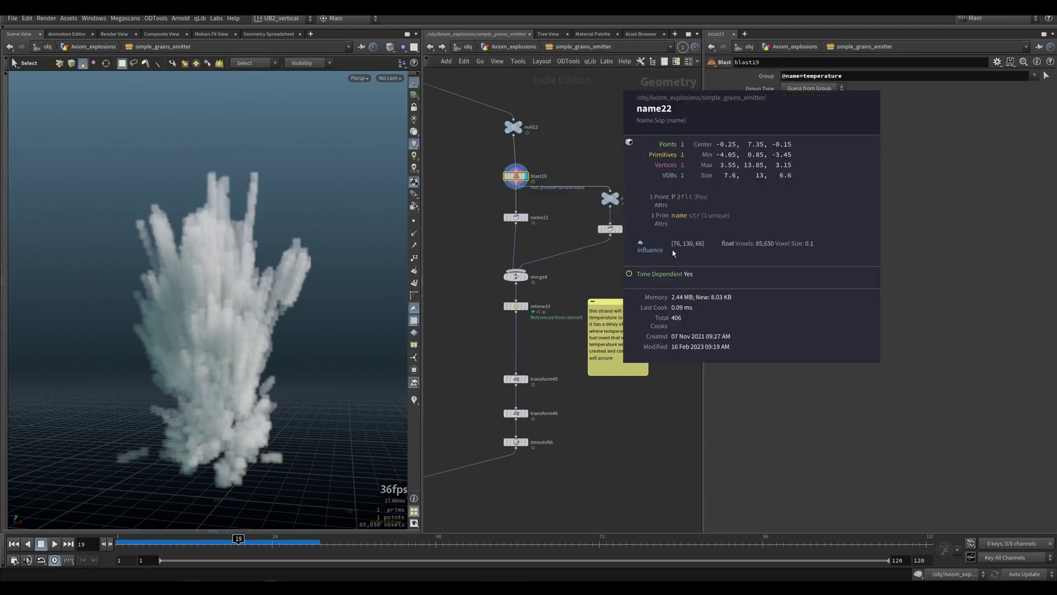
left_click(526, 277)
left_click(526, 306)
Display output0 below merge1, play the merged emitter volumes from frame 1, and return to the first frame.
middle_click_drag(481, 424, 646, 300)
left_click(544, 371)
scroll(494, 345, "down", 3)
left_click(480, 378)
middle_click_drag(498, 400, 572, 432)
left_click(506, 399)
left_click(500, 399)
scroll(572, 429, "down", 3)
key("ctrl+Up")
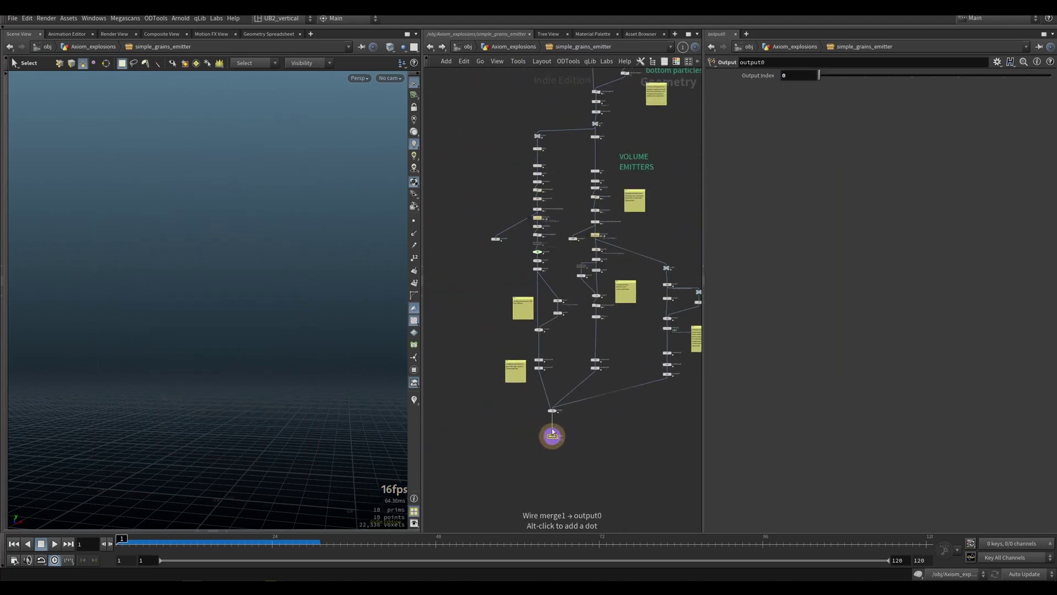
key("Up")
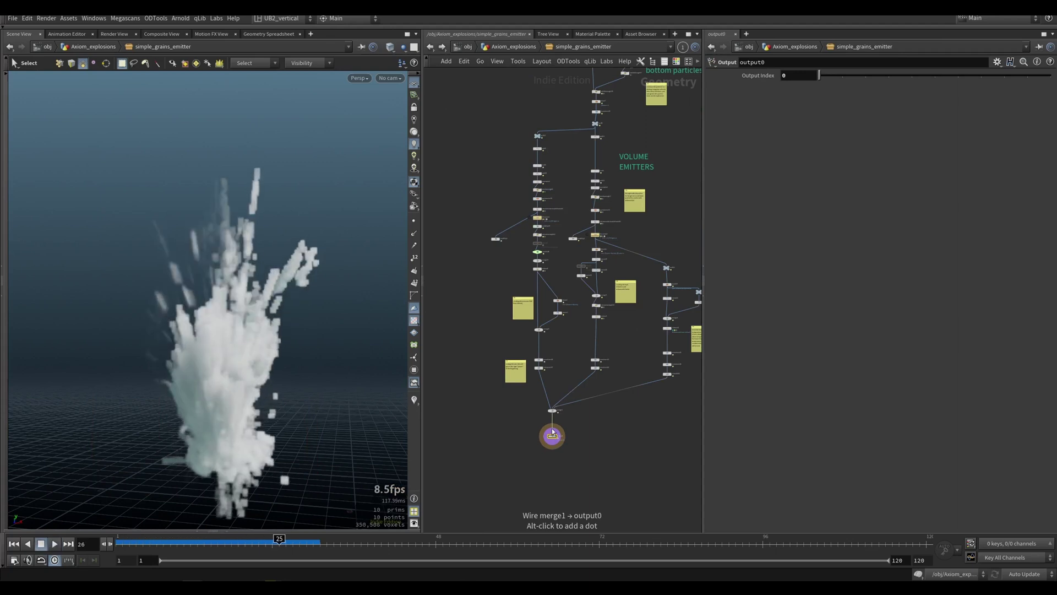
key("ctrl+Up")
Leave the simple_grains_emitter network for Axiom_explosions, display the emitter_02 file cache, and play its animation.
middle_click_drag(506, 294, 481, 345)
scroll(481, 349, "down", 5)
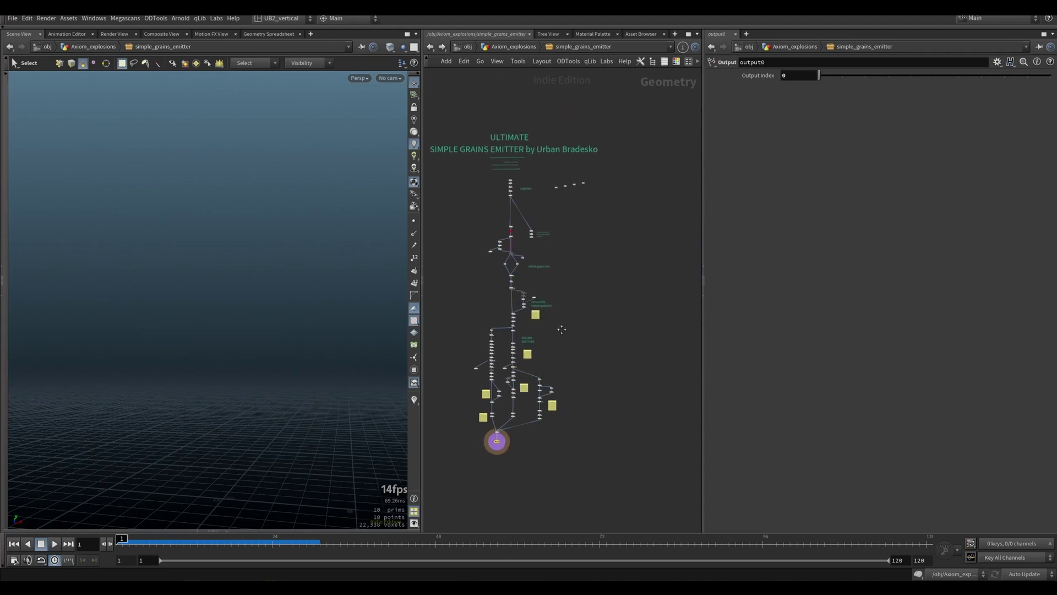
scroll(510, 298, "up", 1)
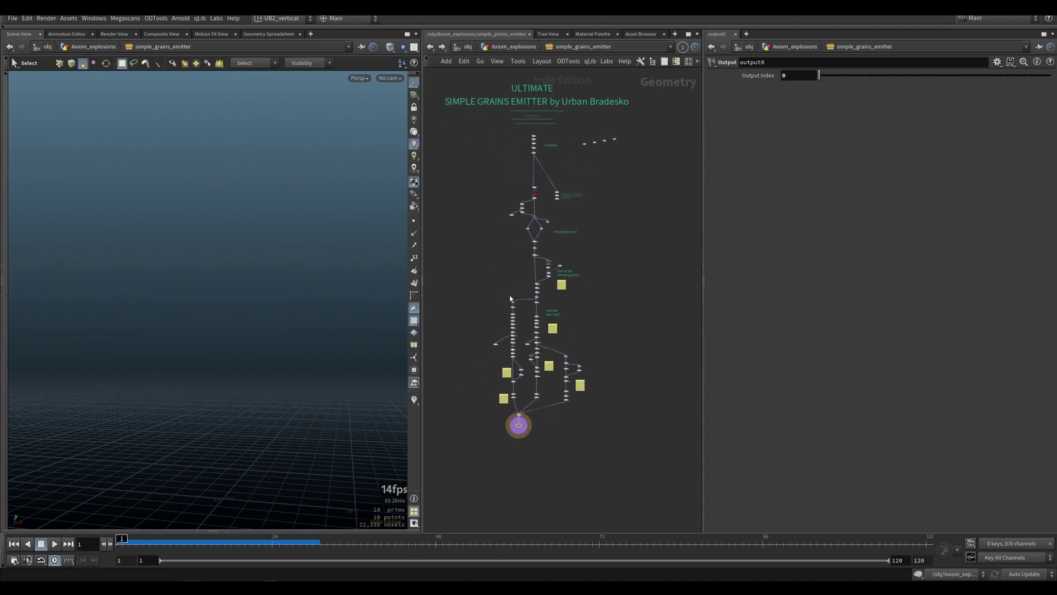
scroll(533, 368, "up", 3)
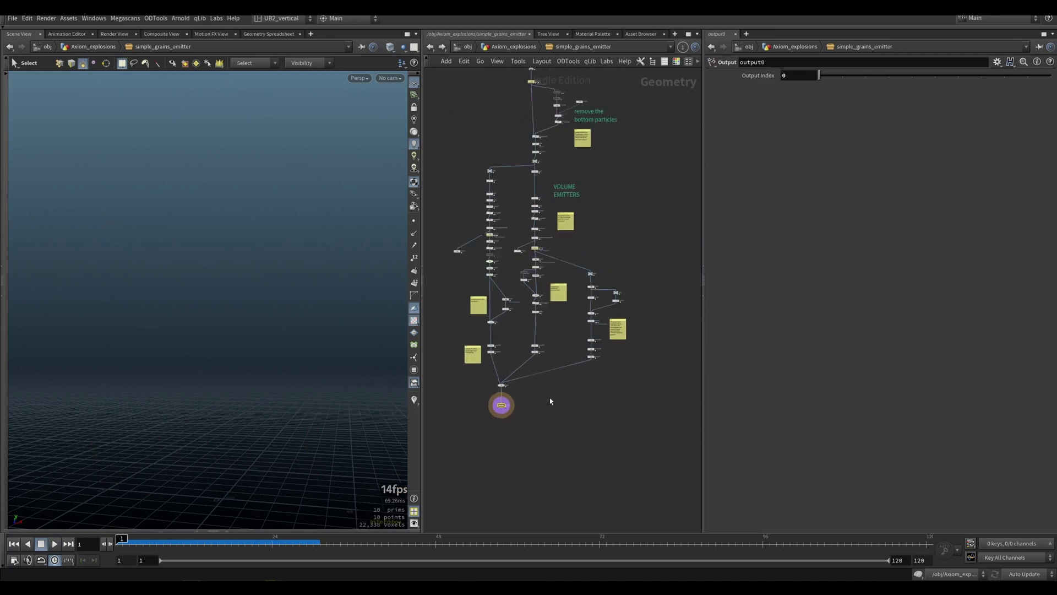
key("u")
left_click(600, 266)
scroll(493, 293, "down", 2)
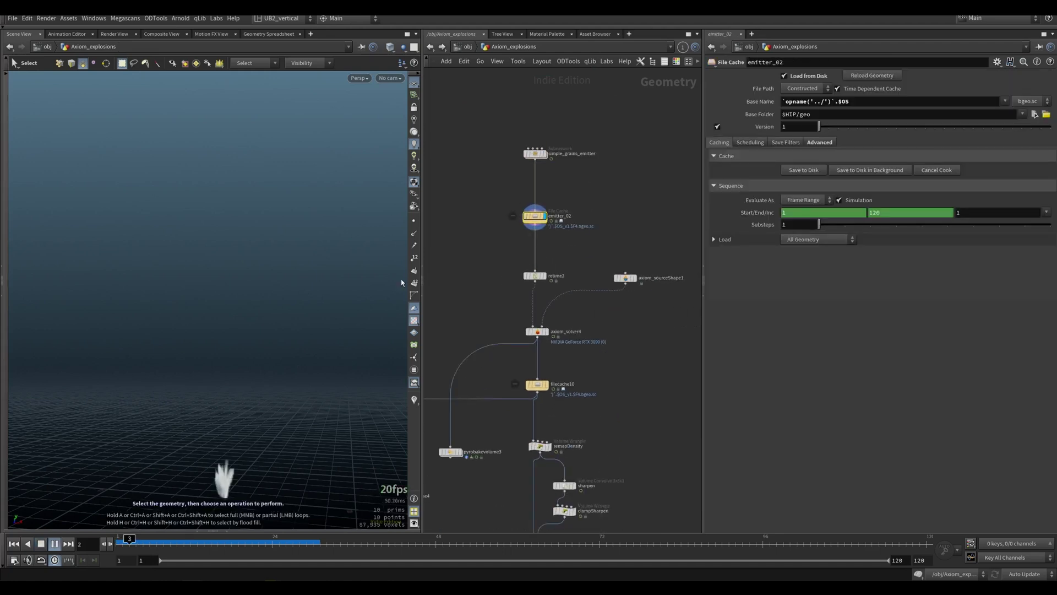
Display retime2 with its speed settings and play the retimed emitter, stopping at frame 7.
middle_click_drag(482, 326, 495, 267)
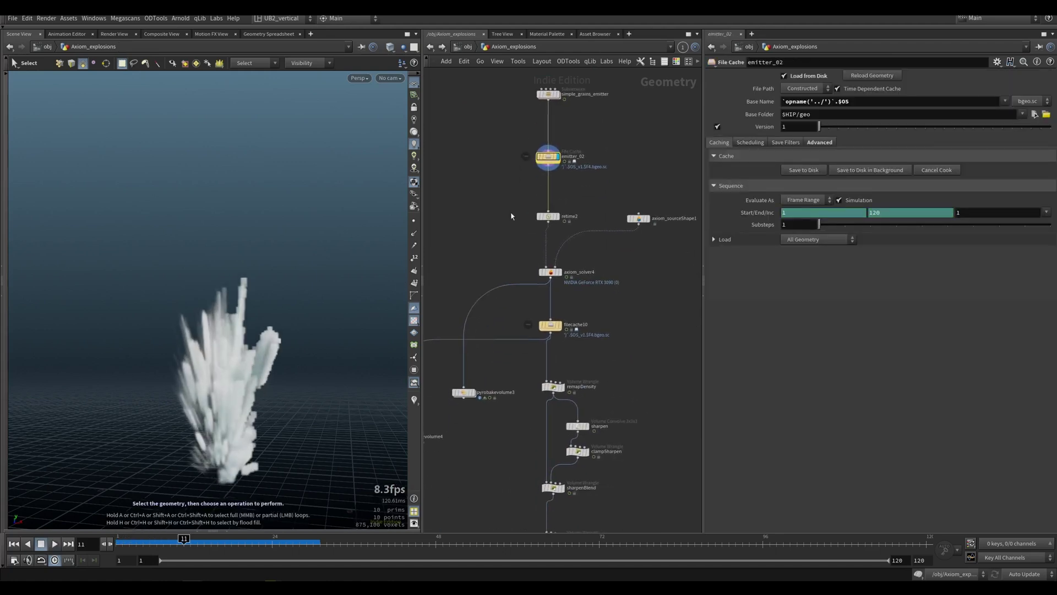
left_click(548, 216)
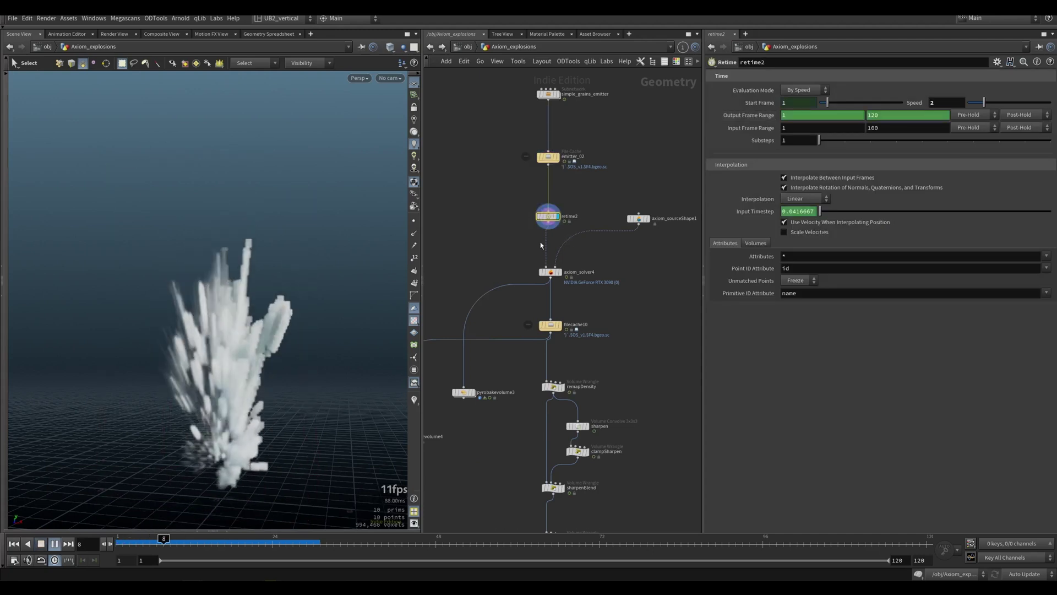
key("Up")
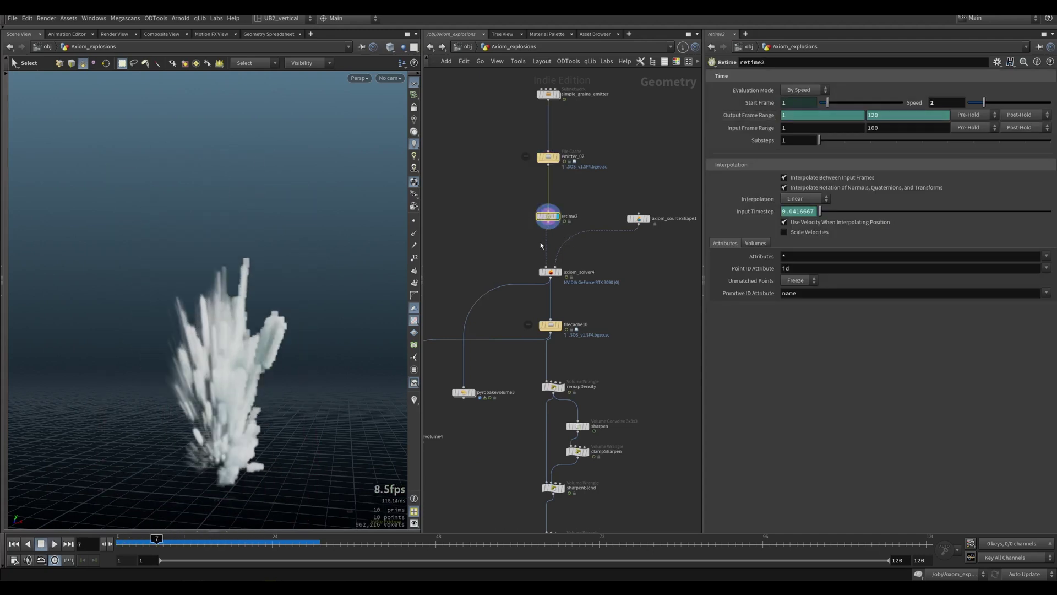
Display axiom_solver4 with its sourcing settings and play the simulation from frame 1 up to frame 44.
middle_click_drag(504, 264, 502, 237)
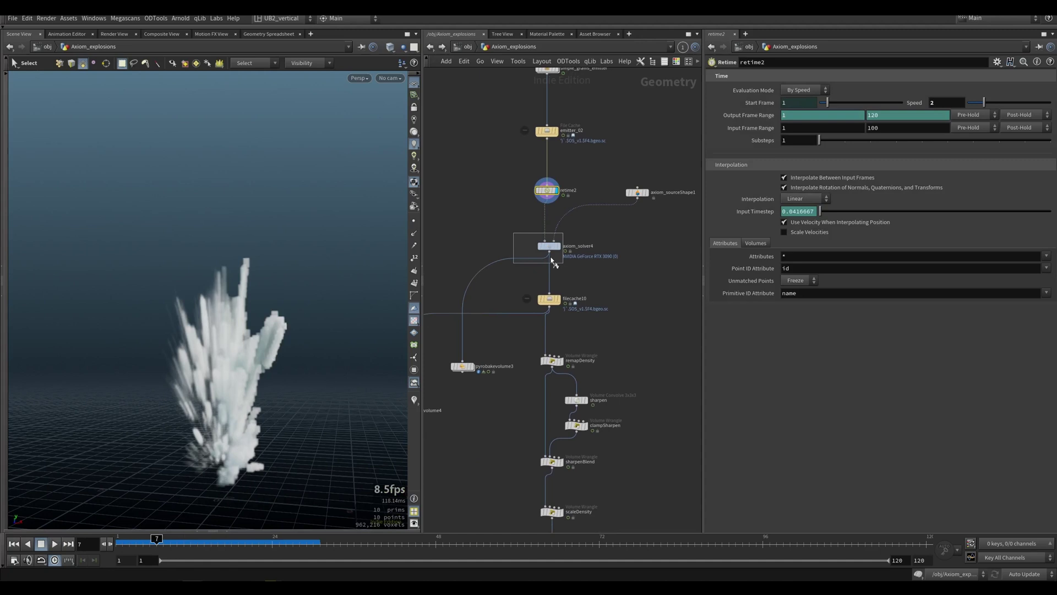
left_click_drag(551, 258, 550, 257)
key("ctrl+Up")
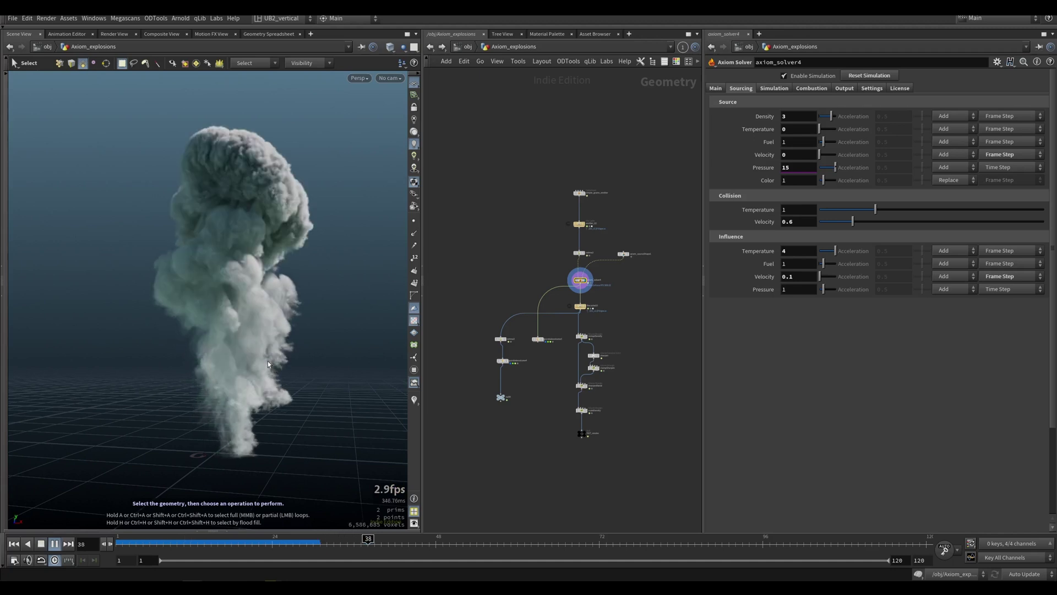
key("Up")
Examine the simulated smoke plume at frame 44 from different angles and distances, together with the solver network.
right_click_drag(268, 364, 201, 349, "alt")
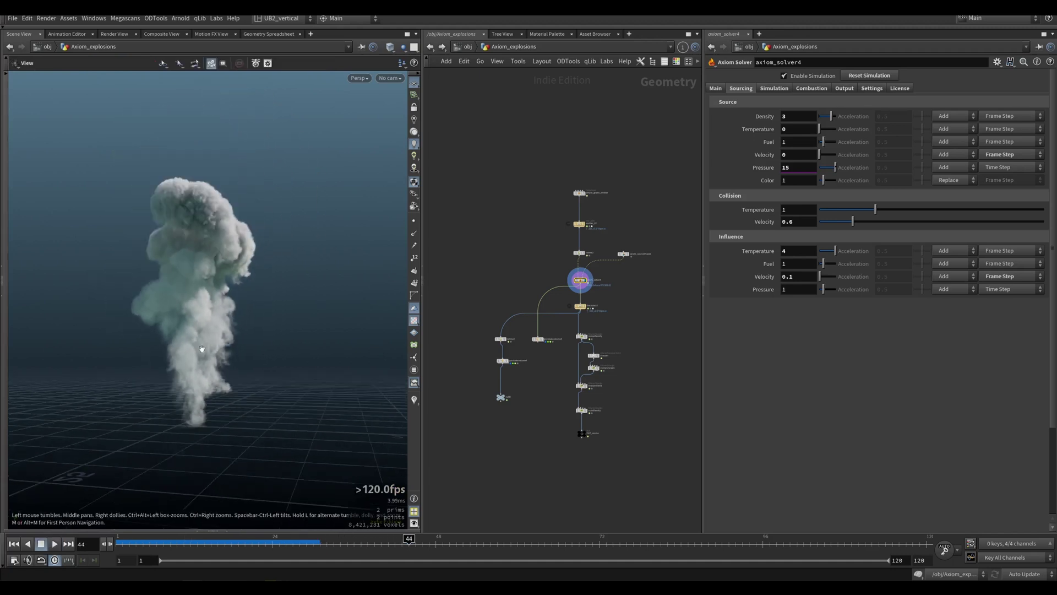
mouse_move(201, 349)
left_mouse_down("alt")
mouse_move(165, 346)
mouse_move(198, 330)
left_mouse_up("alt")
right_click_drag(198, 330, 226, 324, "alt")
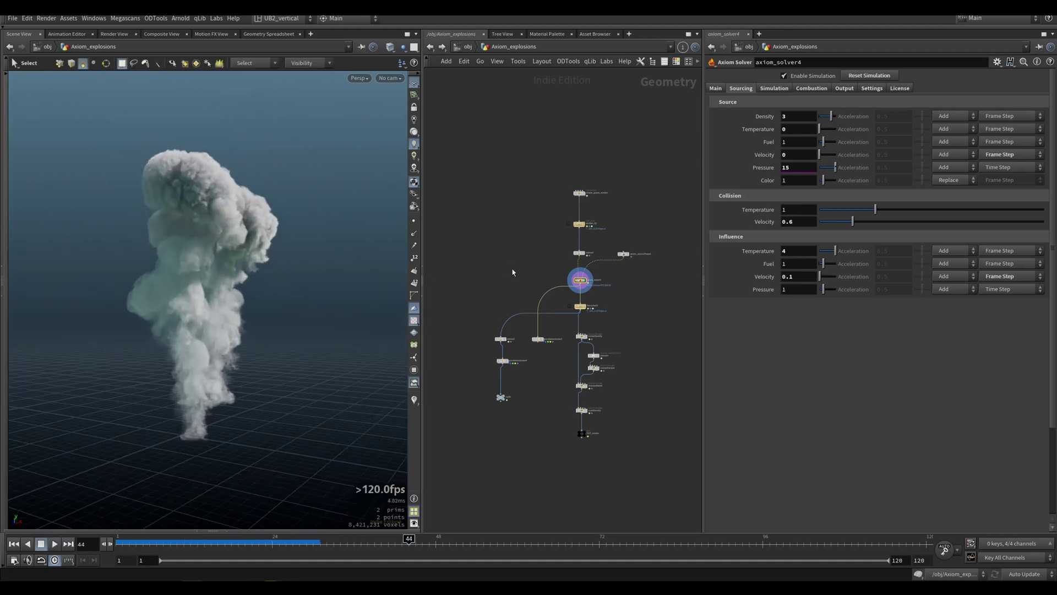
right_click_drag(514, 270, 525, 269)
middle_click_drag(525, 269, 509, 252)
left_click_drag(295, 315, 195, 350)
middle_click_drag(514, 256, 494, 252)
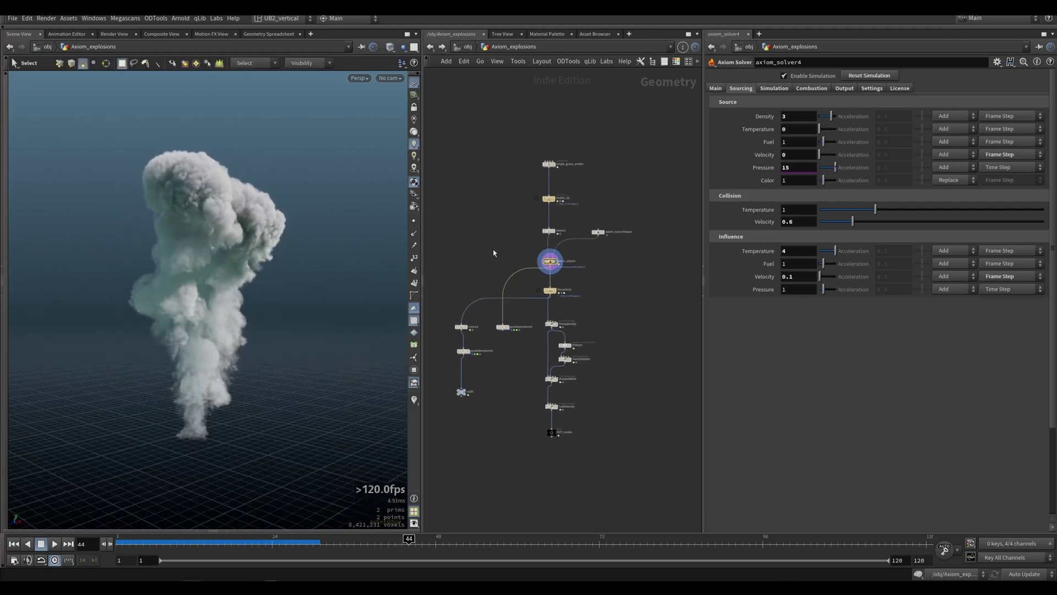